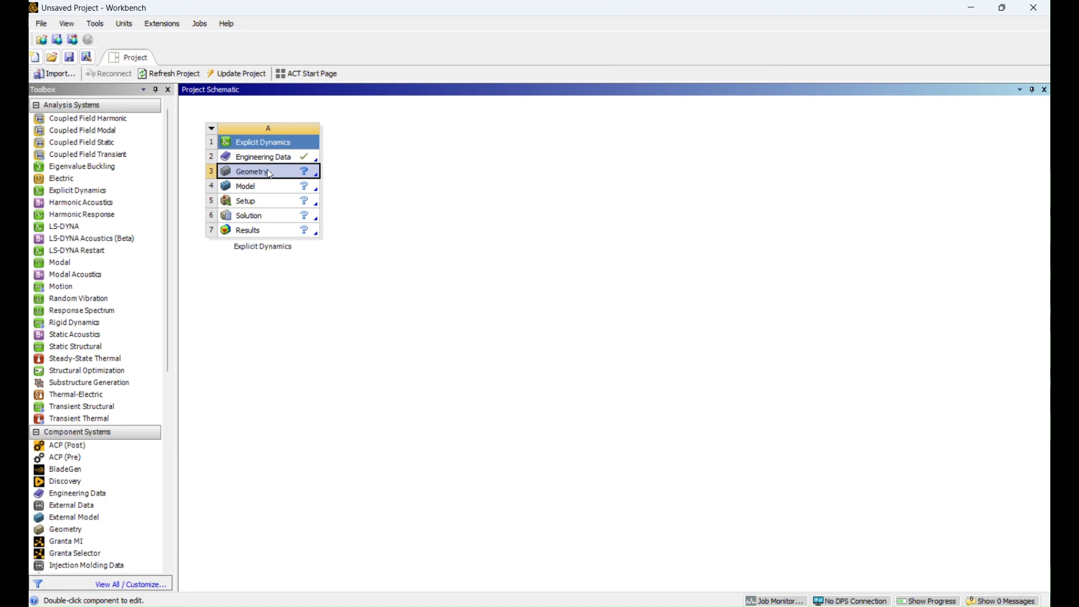
Step: Open the Explicit Dynamics system's Geometry cell in SpaceClaim
double_click(269, 175)
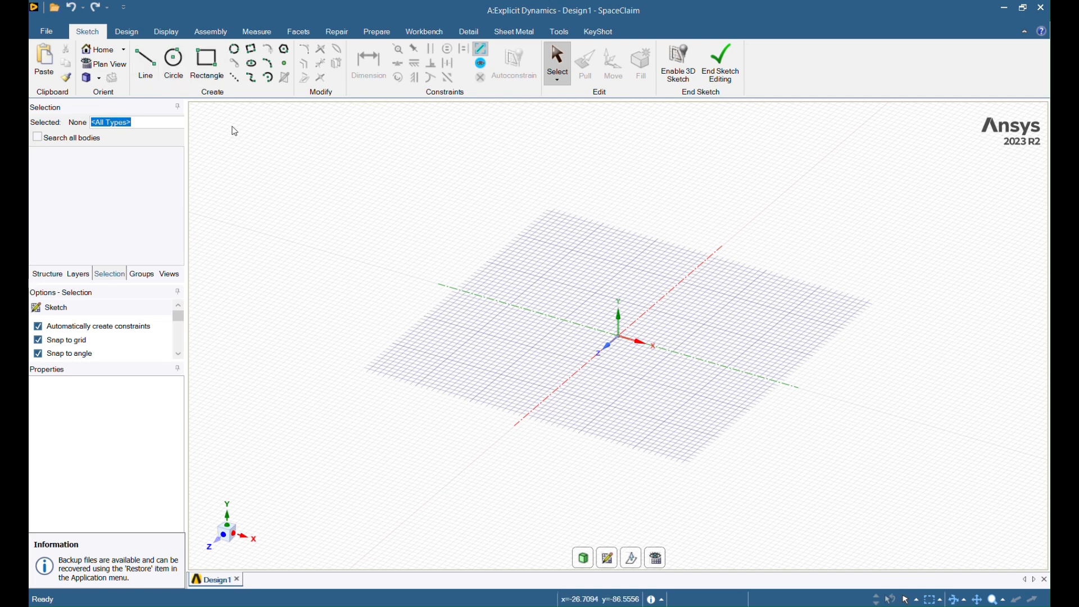
Step: Activate the Rectangle tool on the Sketch tab
click(207, 69)
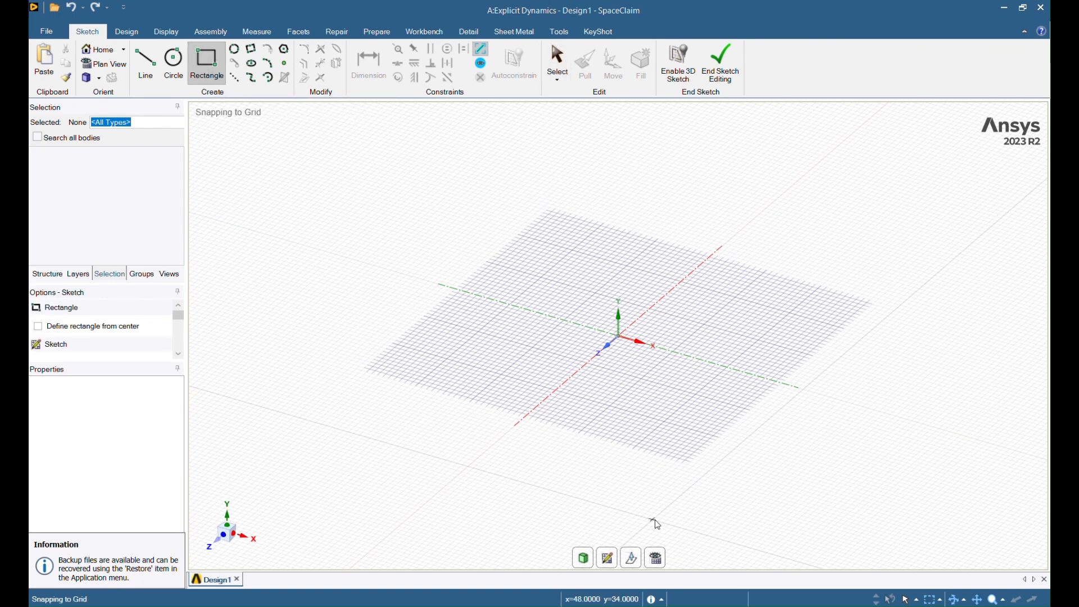
Step: In plan view, draw an 80 by 80 mm square centred on the origin
click(661, 564)
click(57, 331)
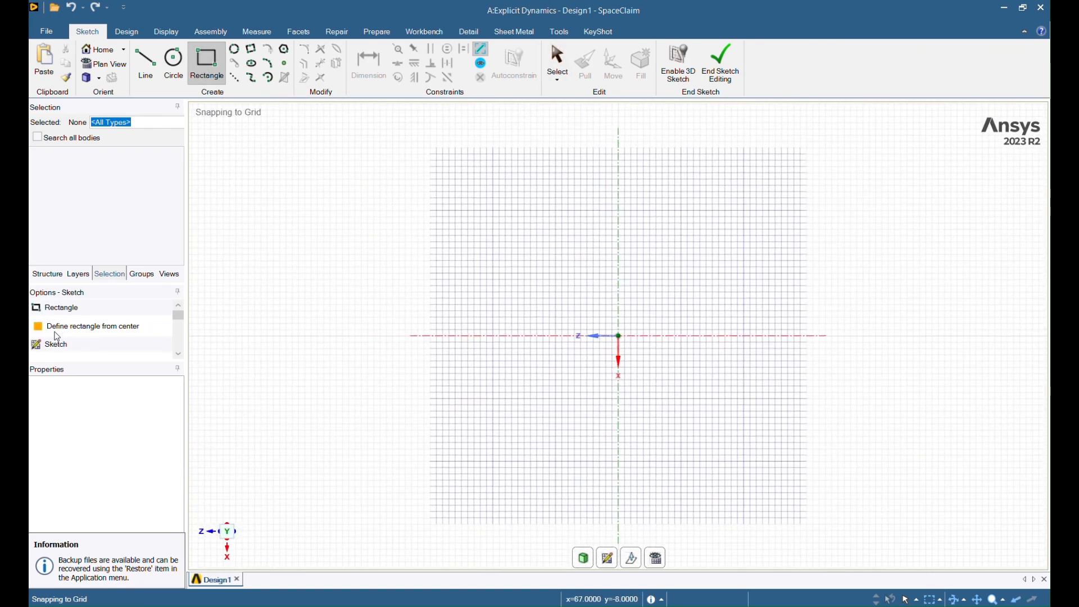
click(620, 336)
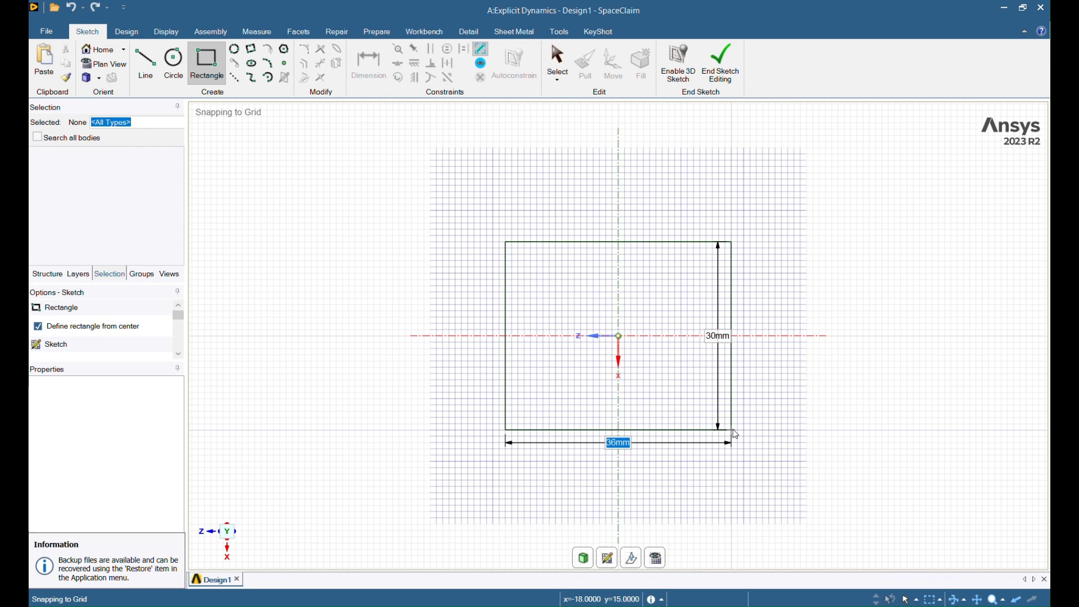
text(80)
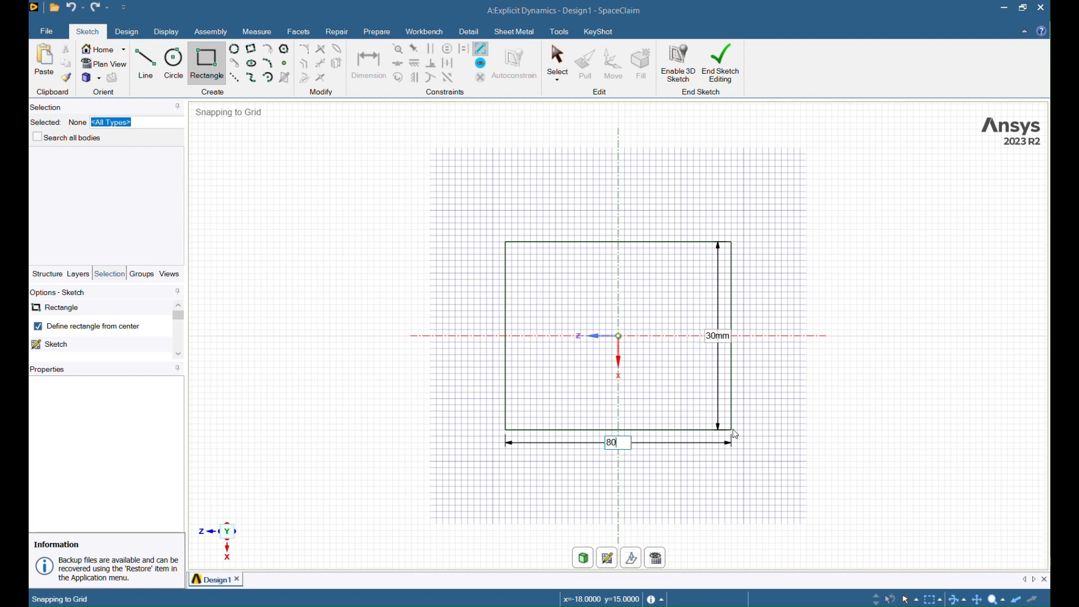
key(Tab)
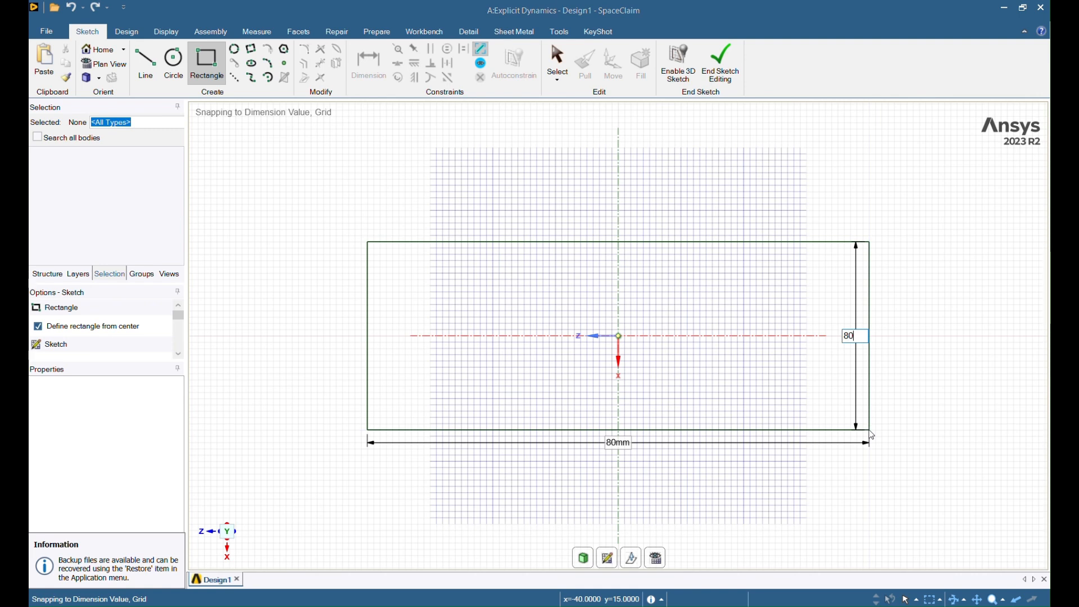
text(80)
key(Return)
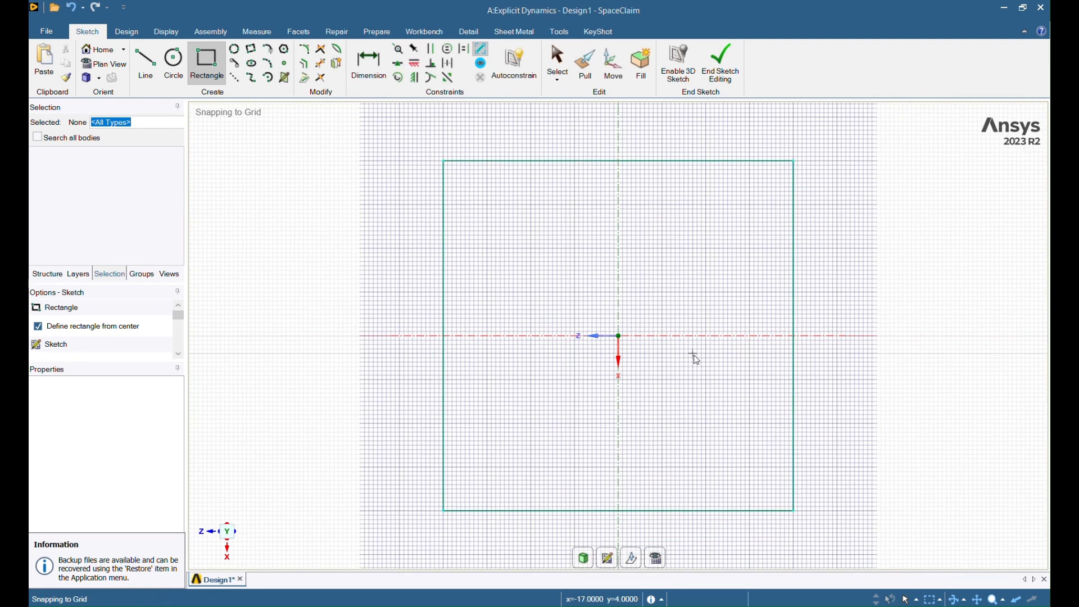
Step: Add a centred 78 by 78 mm inner square and end sketch editing to form the ring surface
click(619, 335)
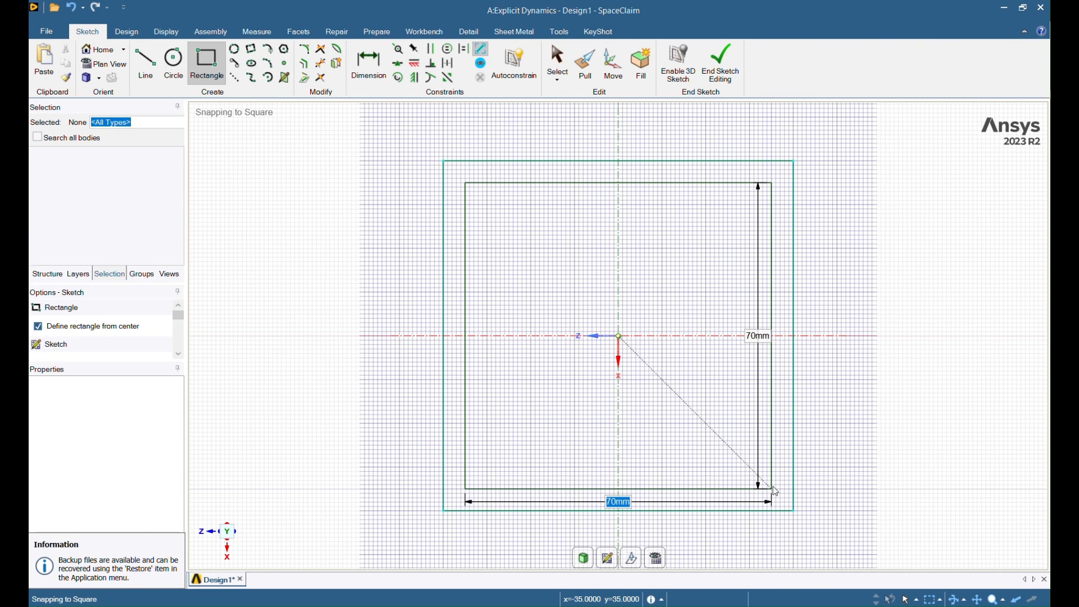
text(78)
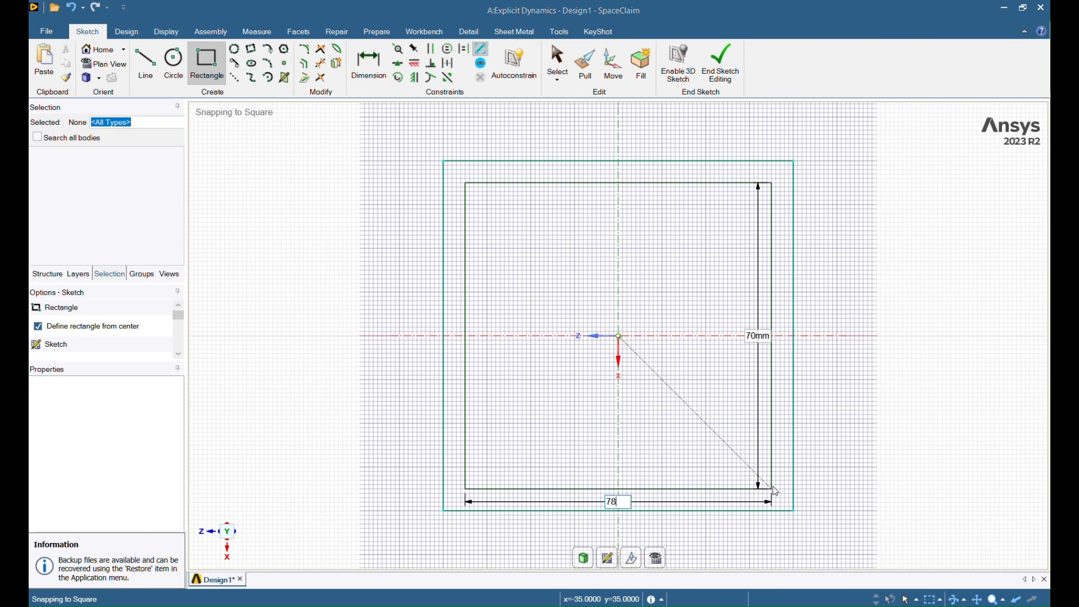
key(Tab)
text(7)
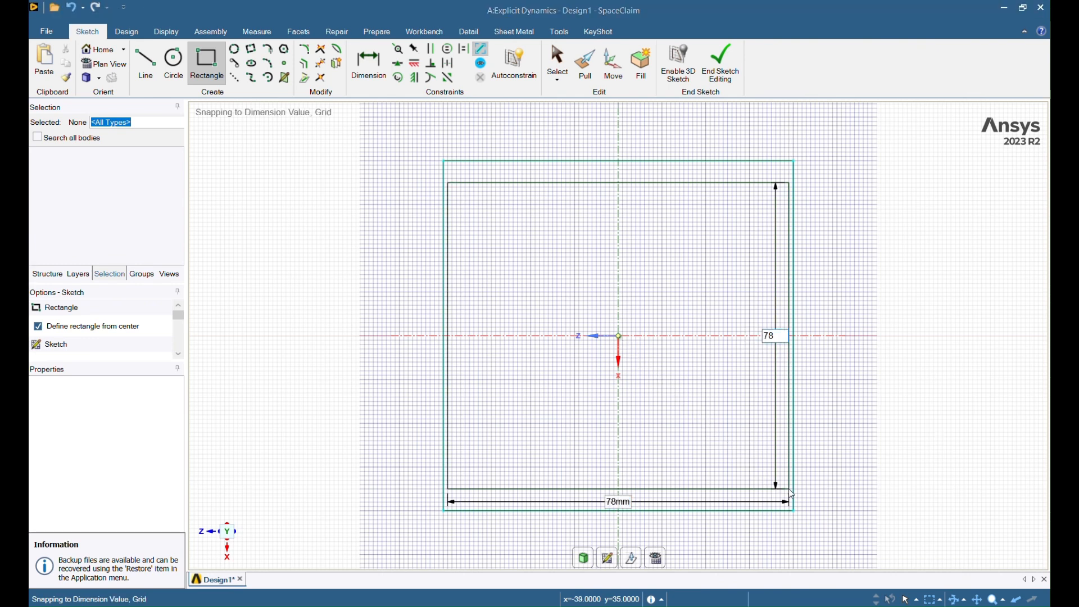
key(Return)
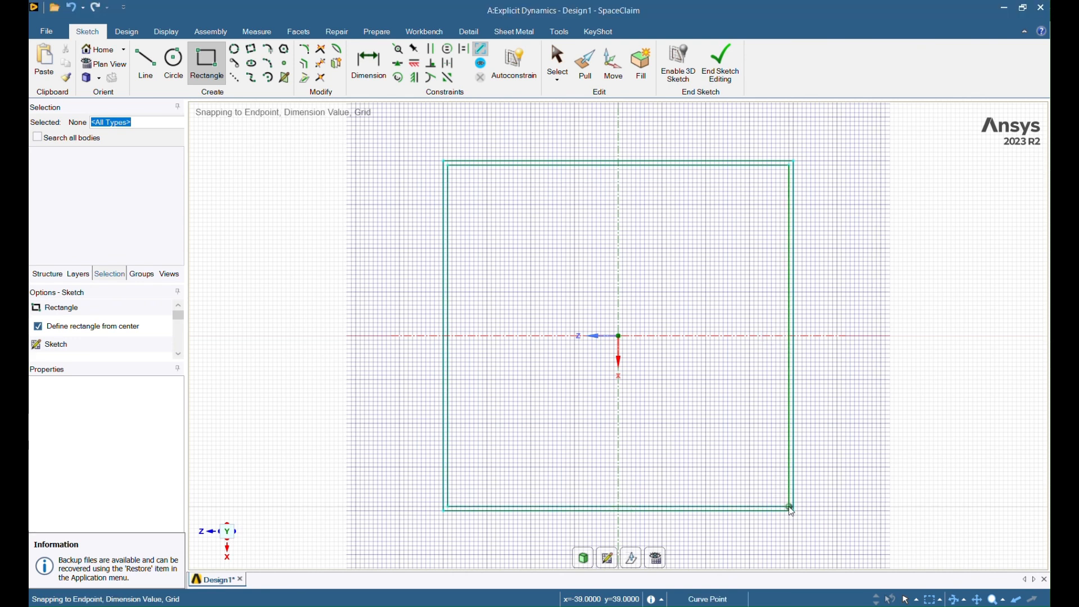
click(584, 559)
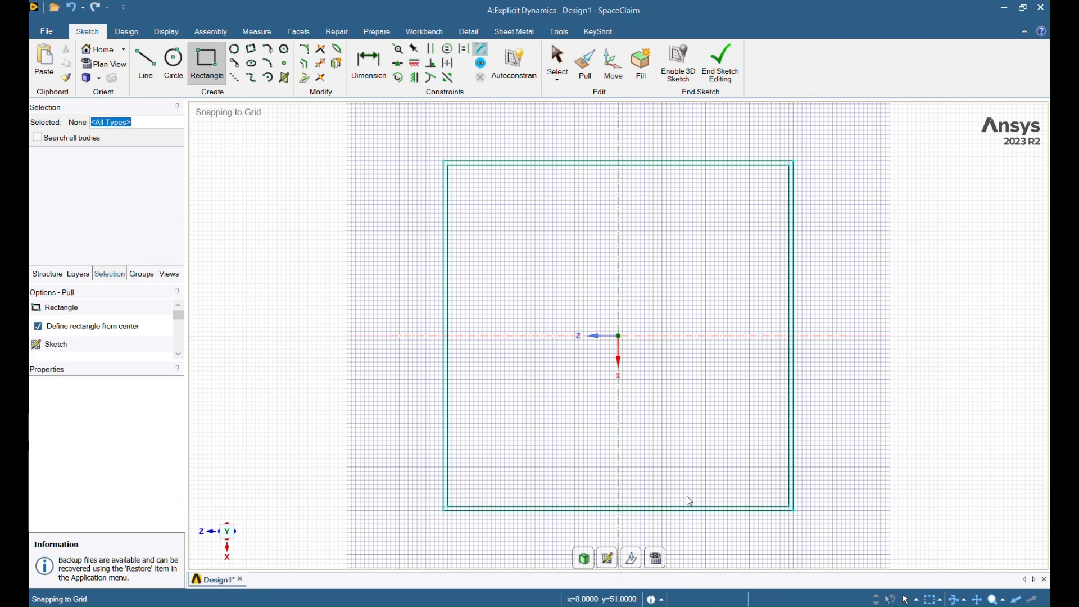
Step: Pull the ring face both ways to 200 mm, making a hollow square tube
middle_drag(794, 497, 708, 501)
scroll(826, 499, up, 5)
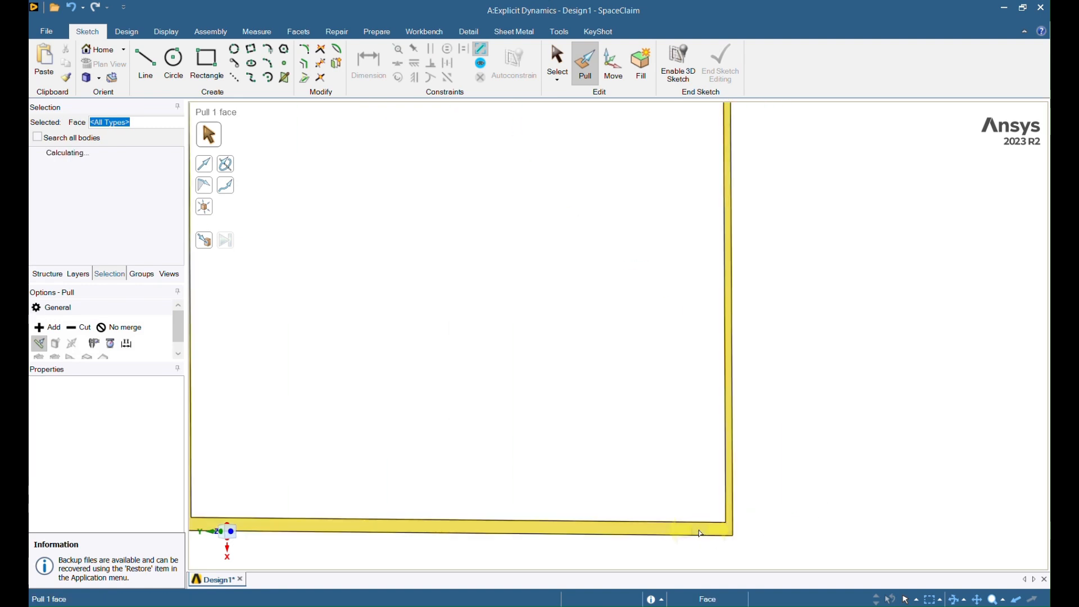
click(703, 531)
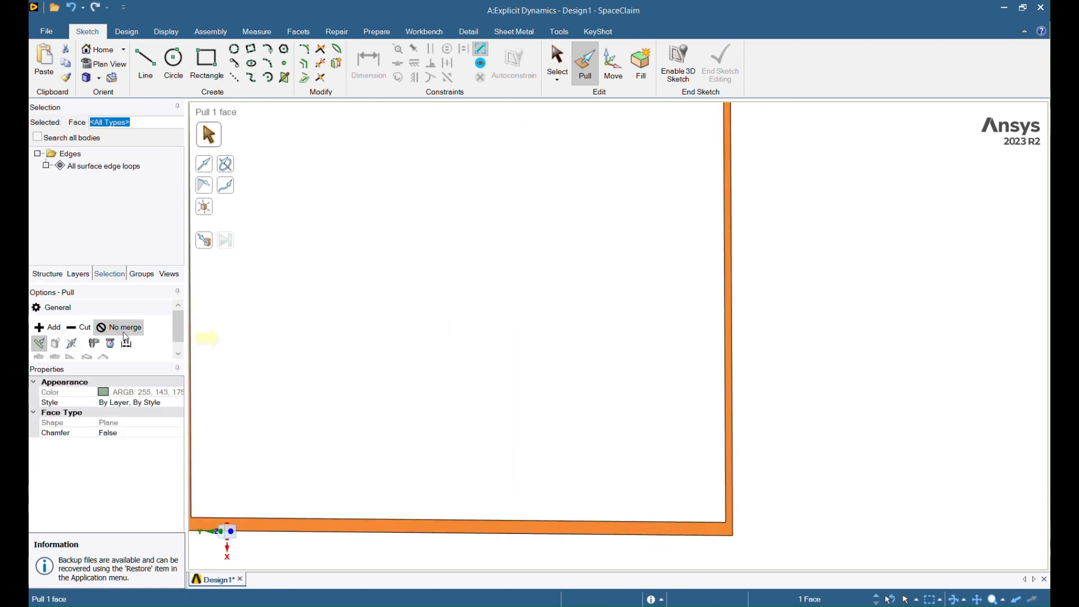
click(72, 343)
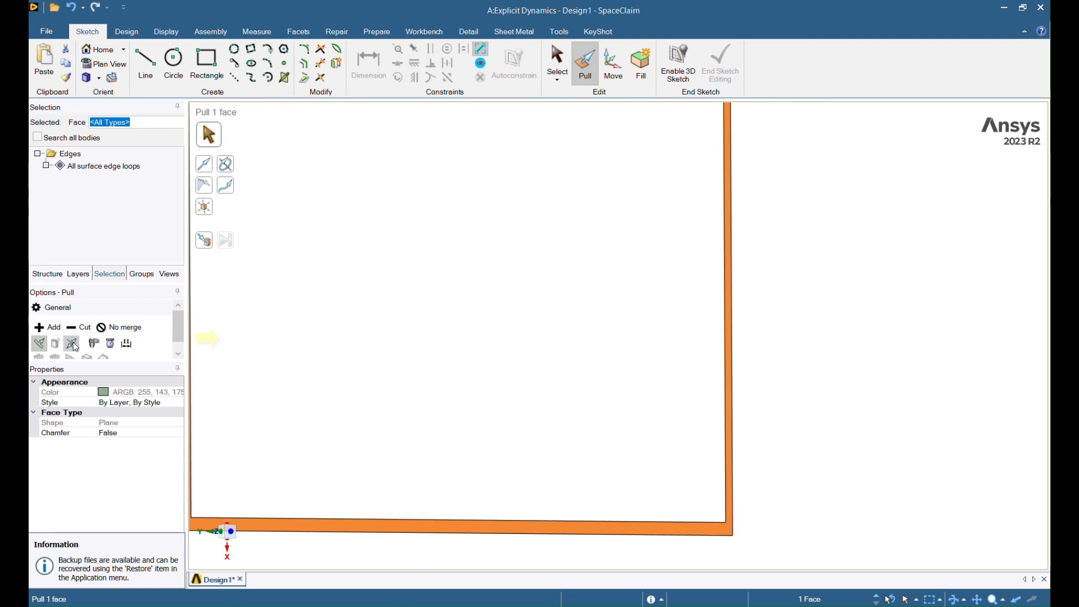
scroll(707, 404, down, 3)
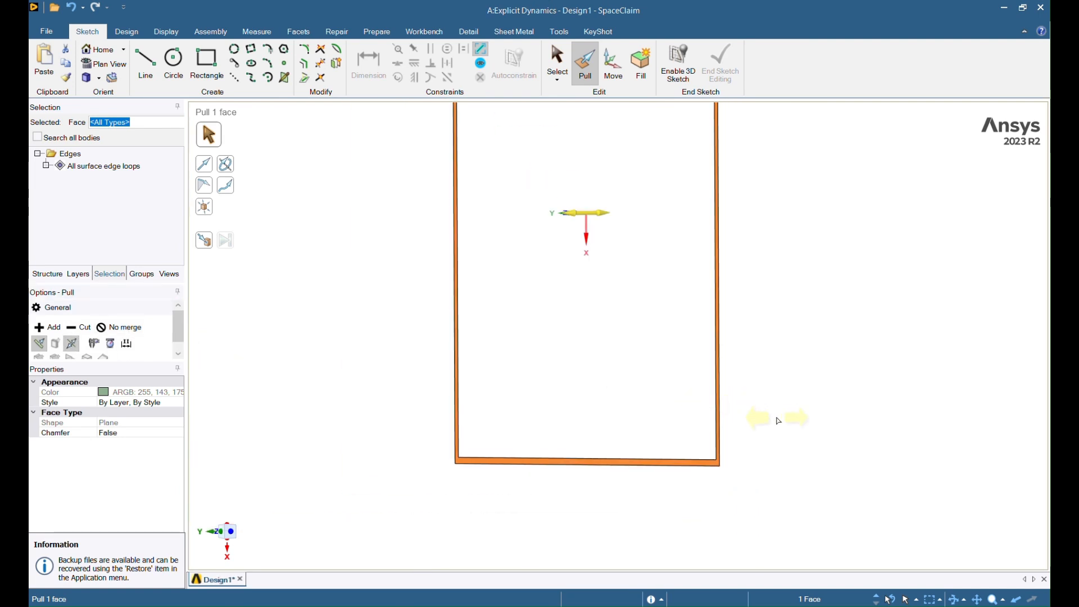
drag(776, 415, 894, 421)
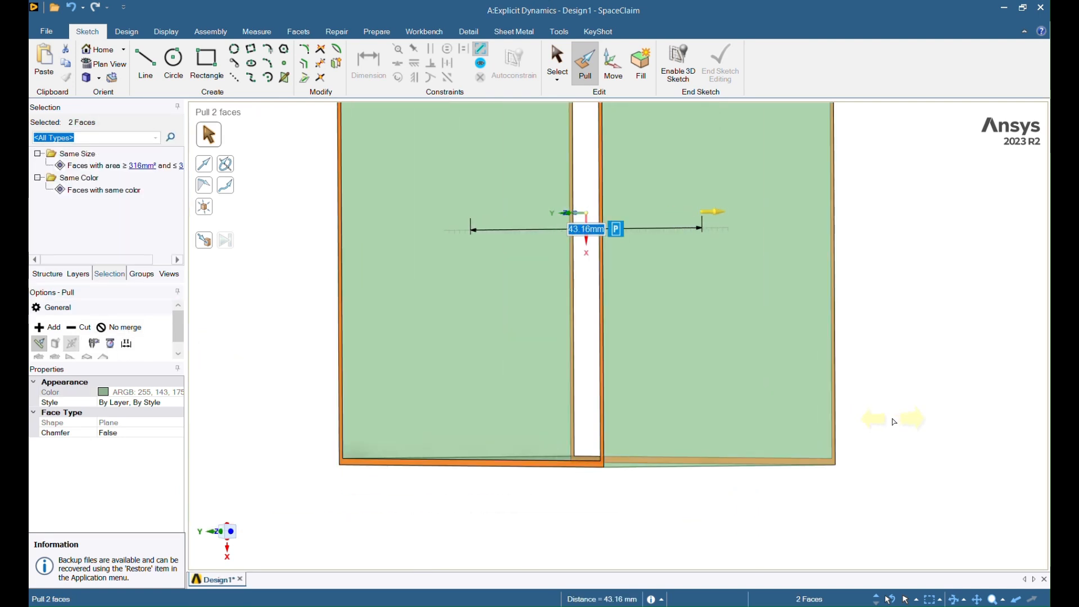
text(200)
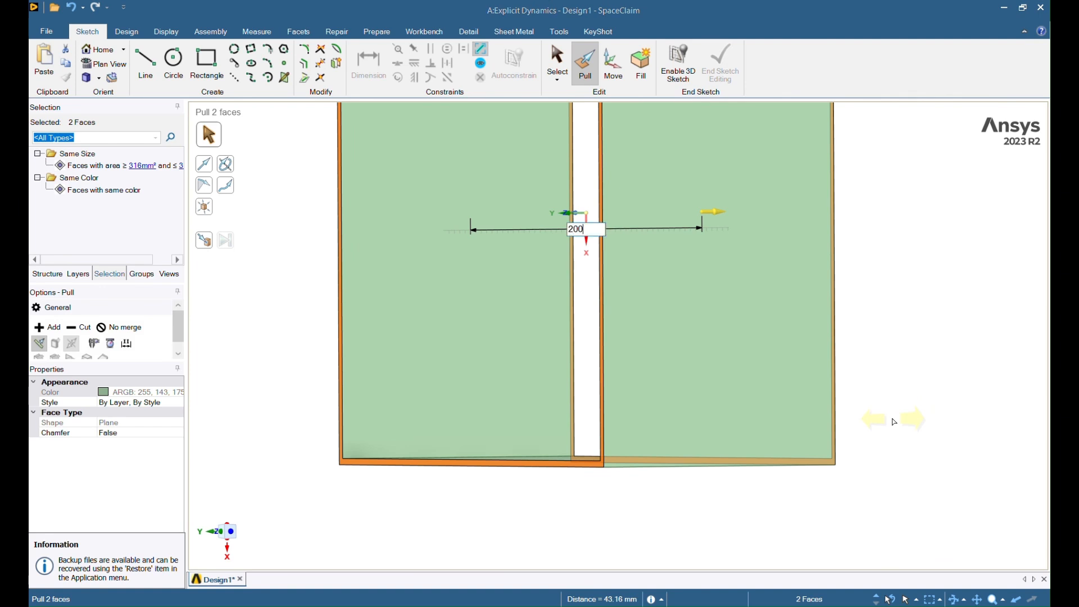
key(Return)
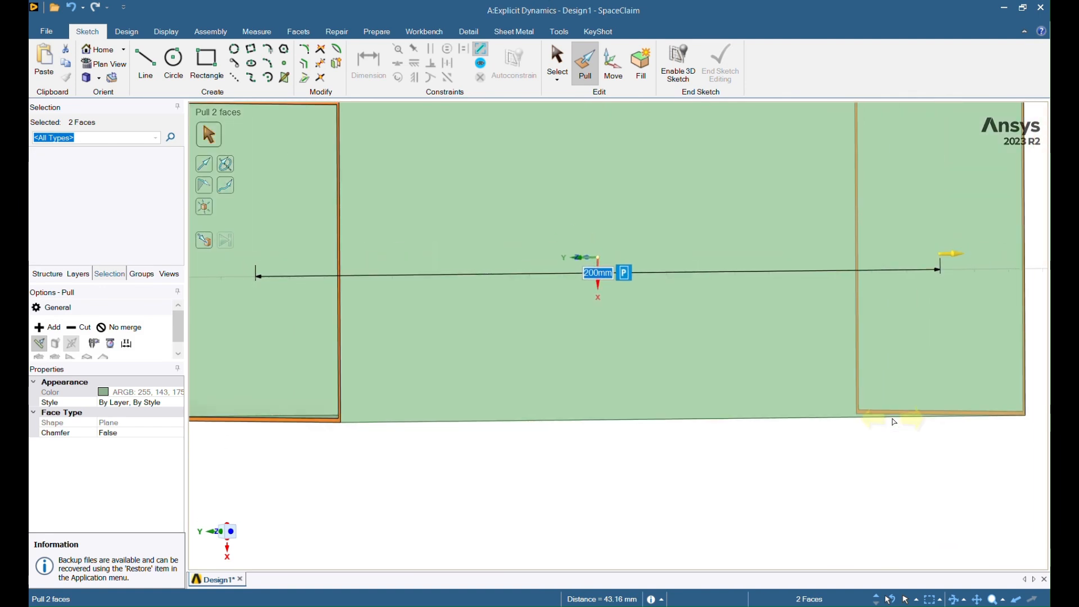
key(h)
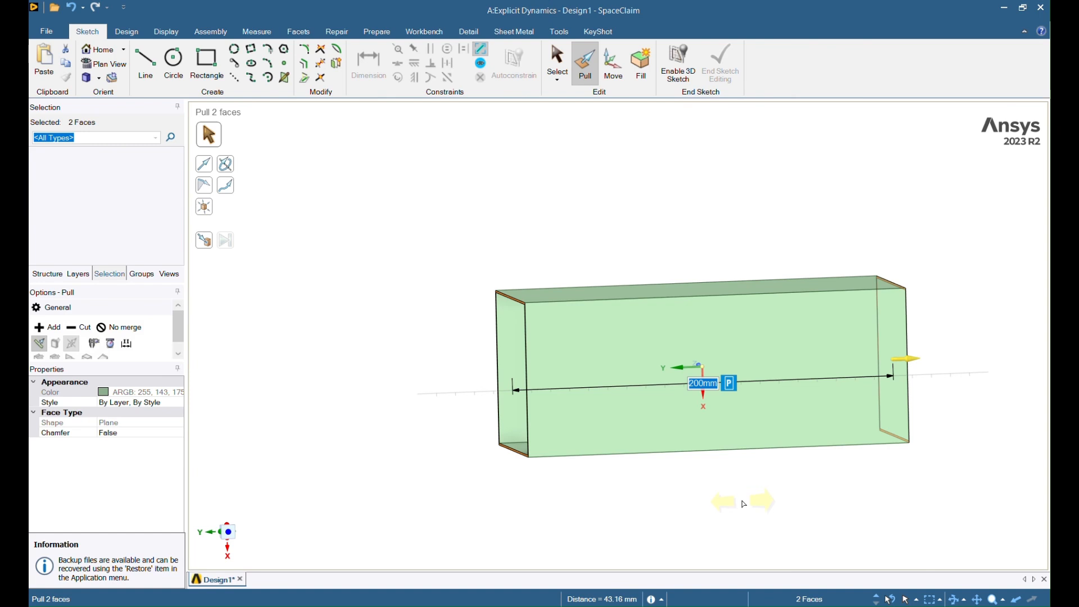
click(744, 504)
middle_drag(747, 499, 648, 459)
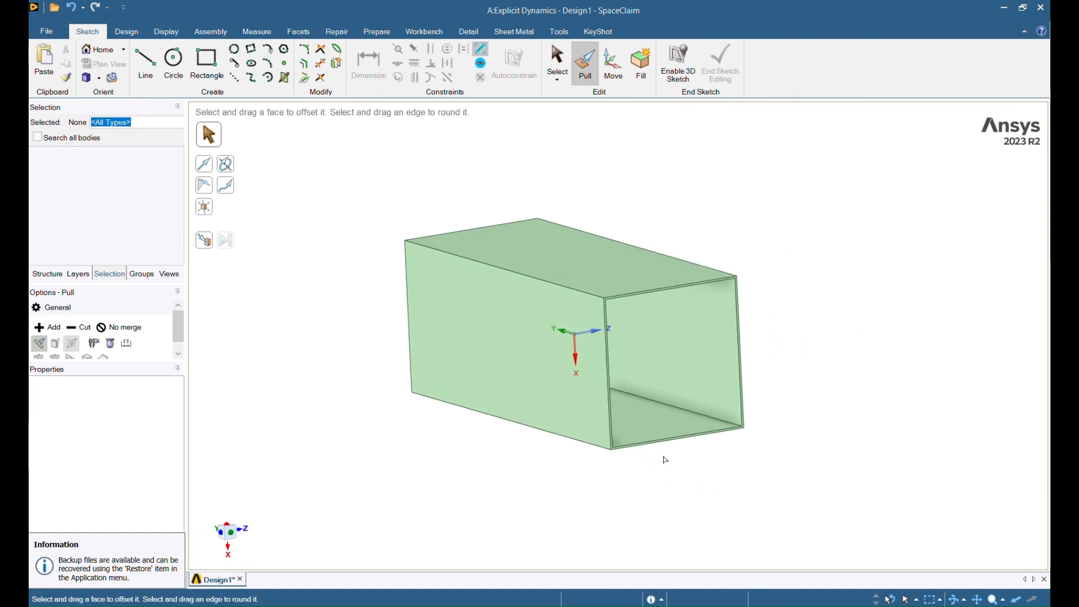
Step: Start a new sketch on the tube's open end face, viewed head-on
scroll(665, 460, up, 5)
click(560, 433)
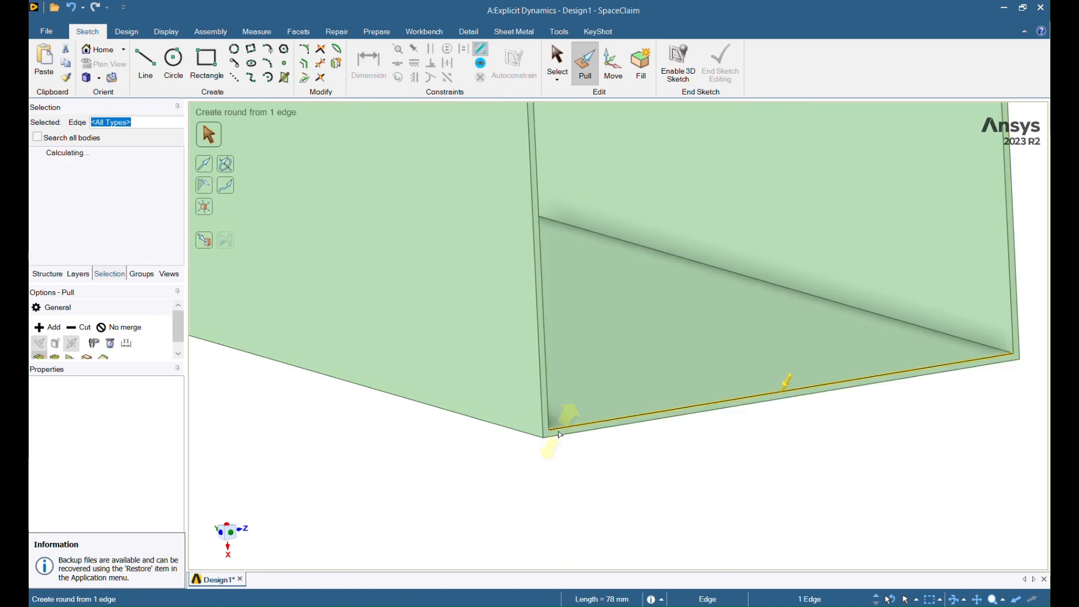
click(560, 434)
scroll(403, 309, down, 3)
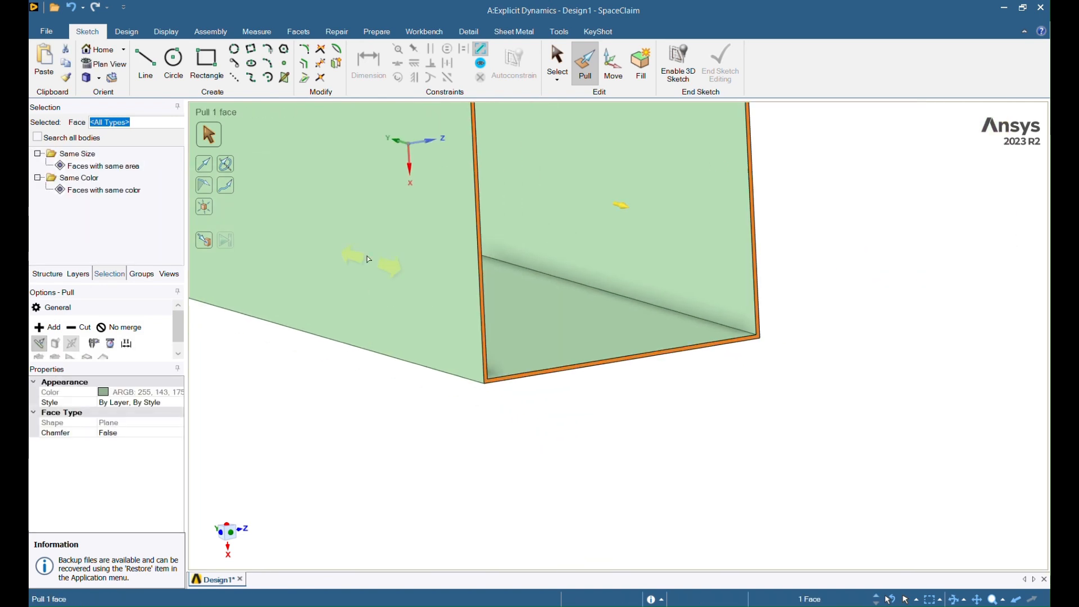
click(126, 31)
click(192, 61)
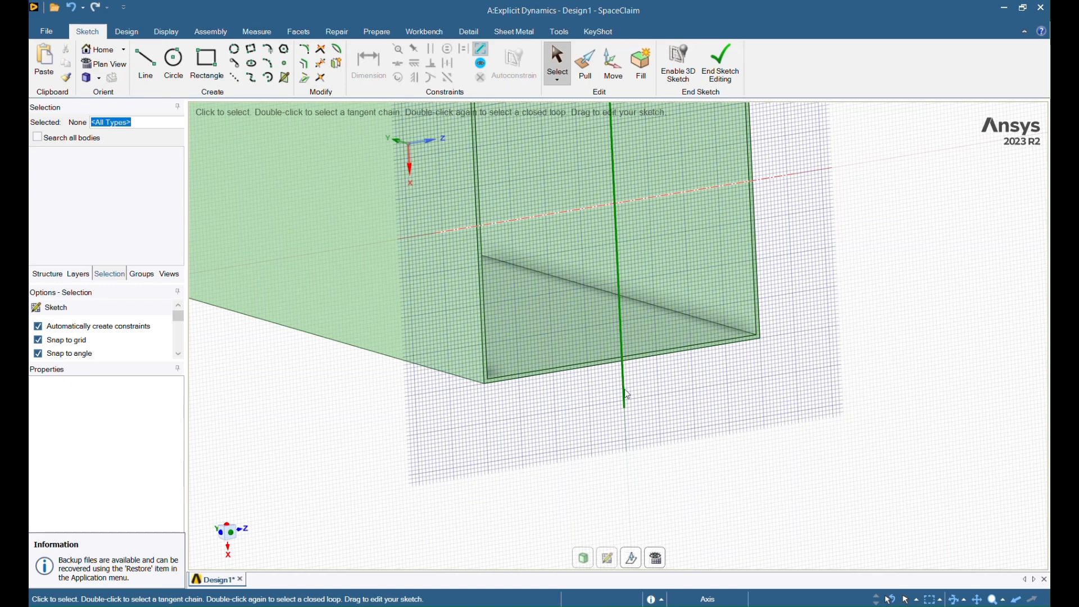
scroll(638, 407, down, 5)
click(656, 558)
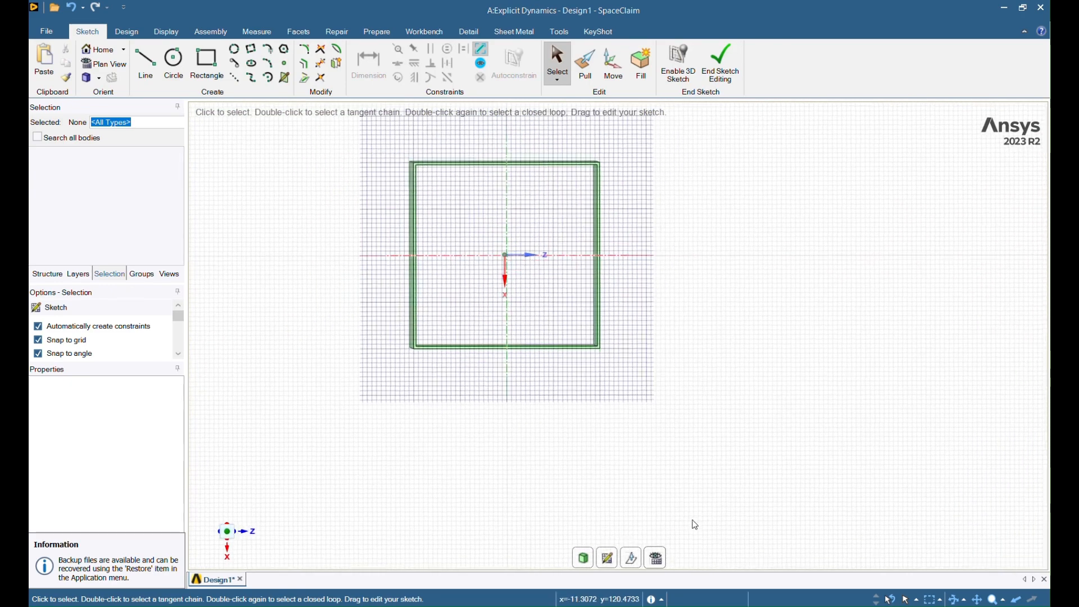
scroll(713, 454, down, 1)
scroll(716, 451, up, 3)
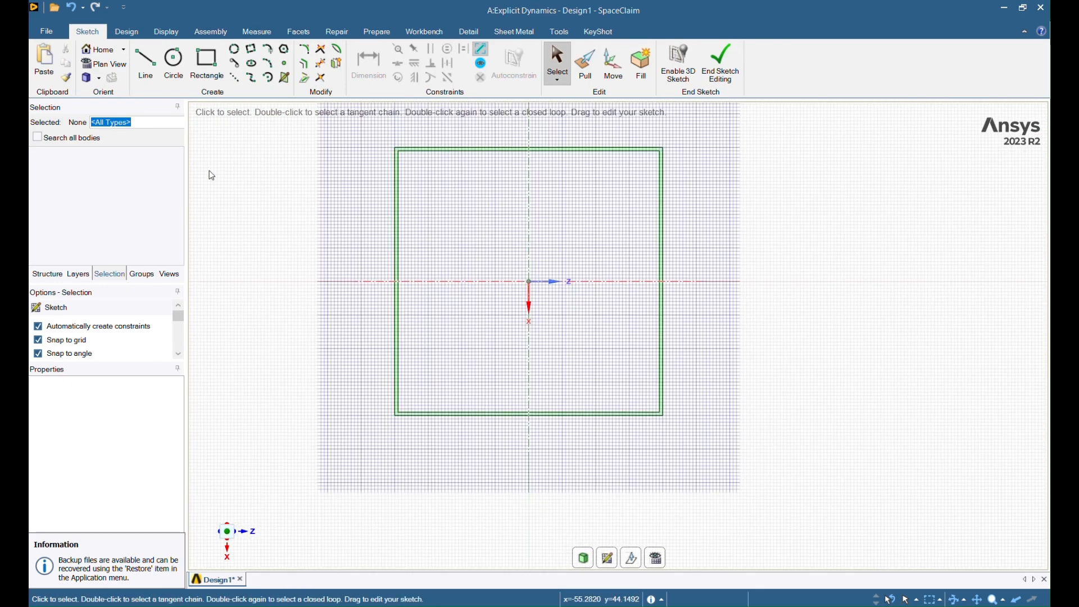
Step: Draw a centre-defined 100 by 100 mm square and return to 3D mode
click(207, 62)
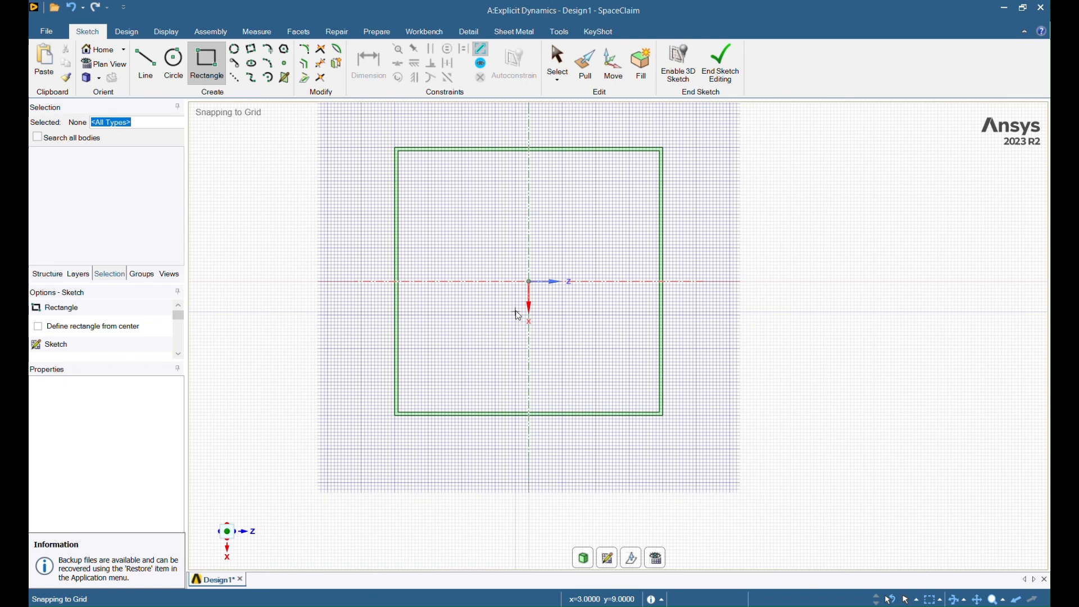
click(531, 284)
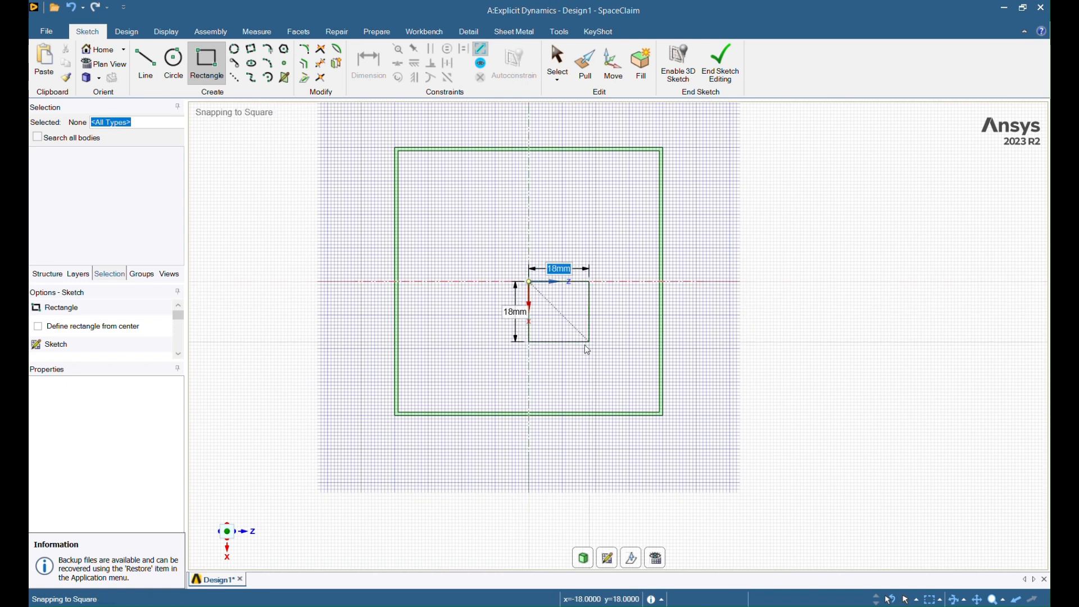
key(Escape)
click(85, 331)
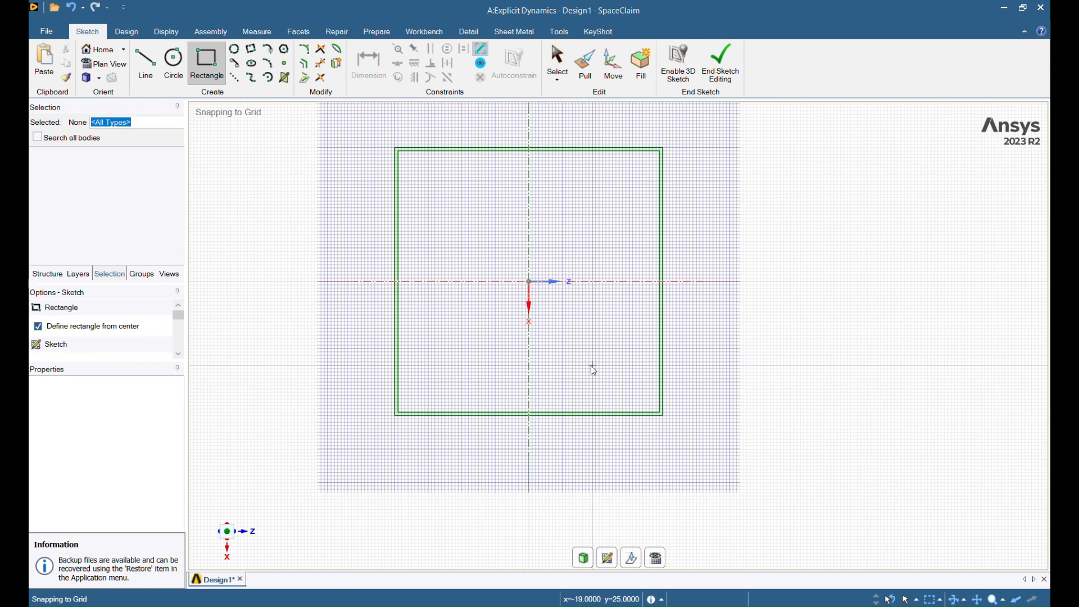
click(529, 282)
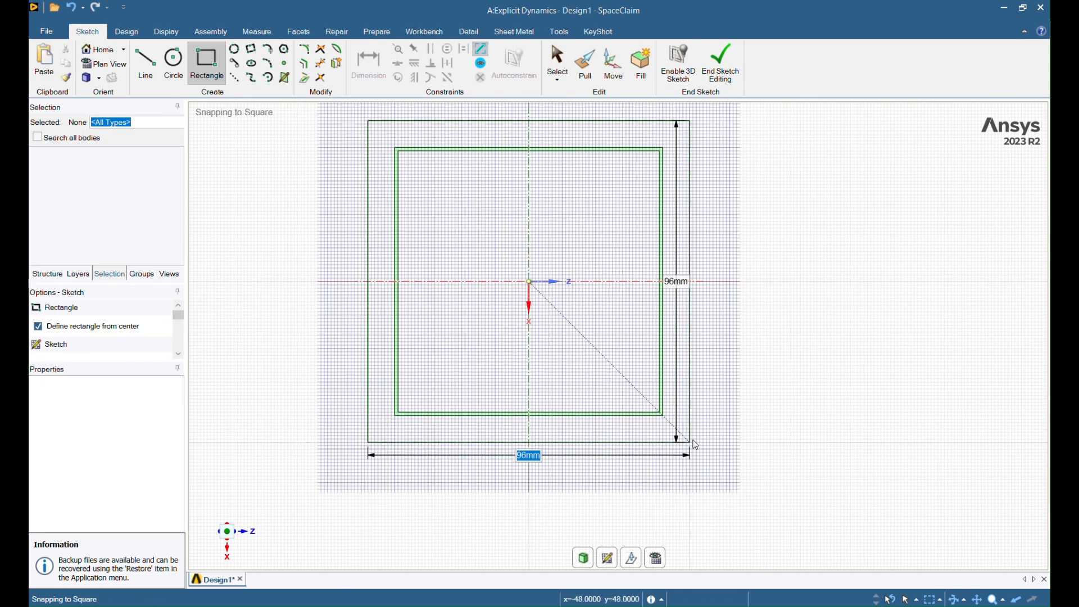
text(100)
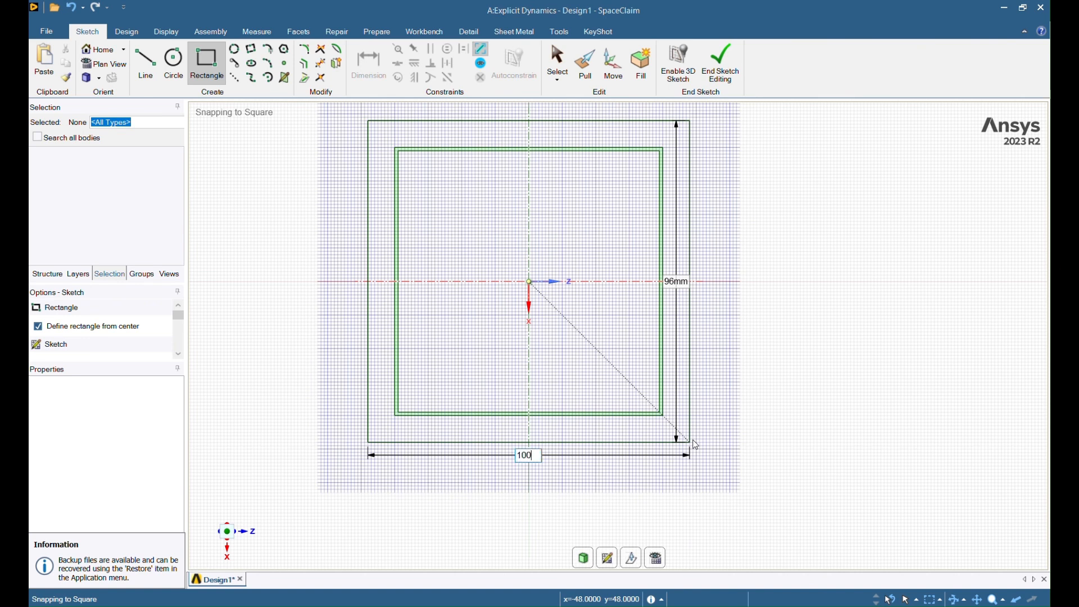
key(Tab)
text(100)
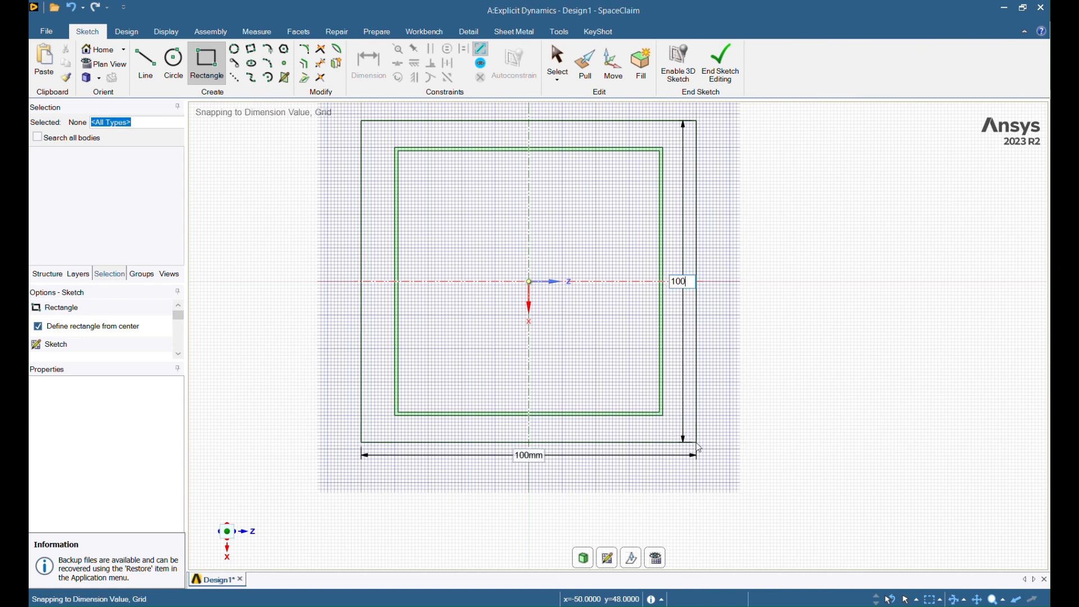
key(Return)
key(Escape)
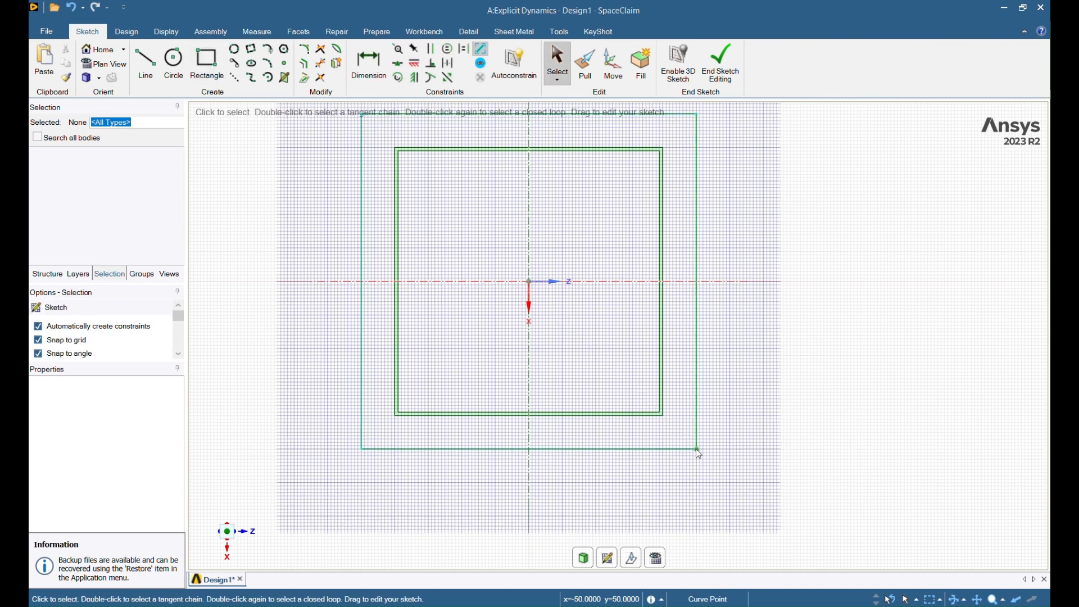
click(584, 559)
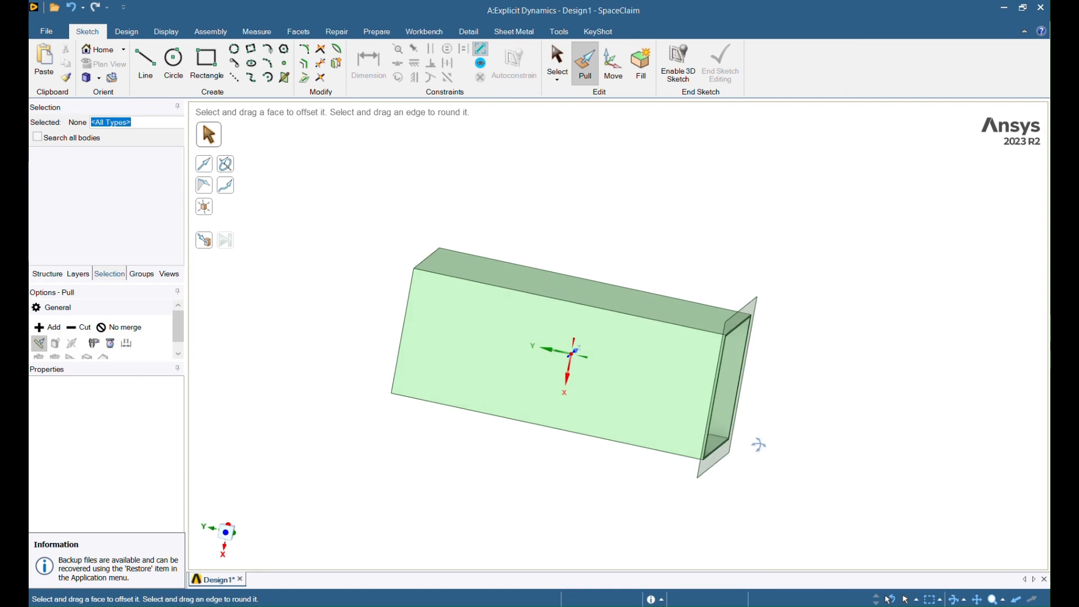
Step: Hide the tube and fill the plate's inner loop into a solid square face
key(s)
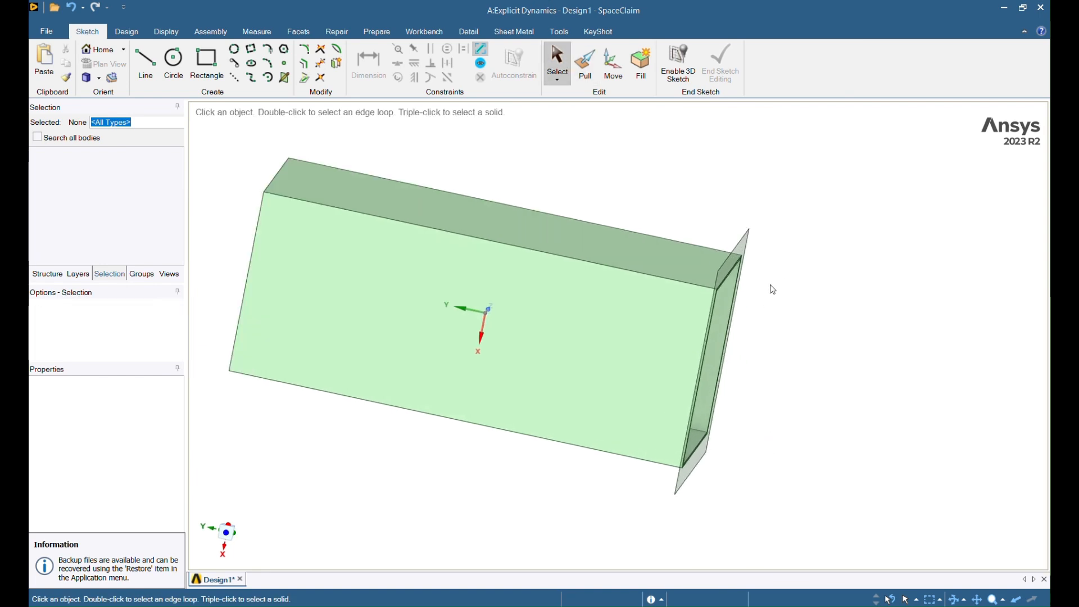
middle_drag(772, 289, 756, 286)
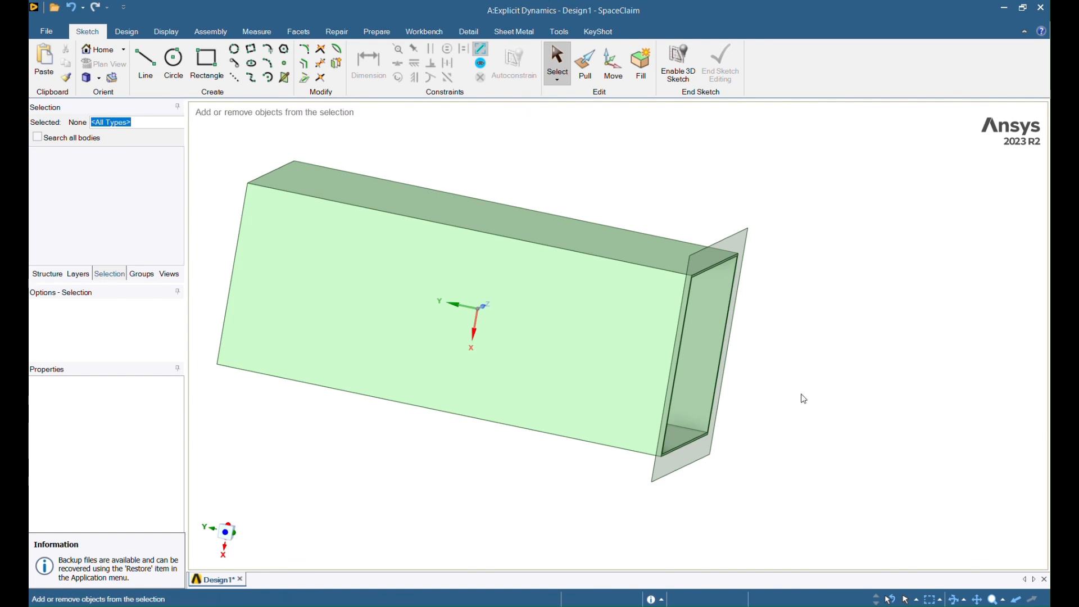
middle_drag(802, 400, 845, 391)
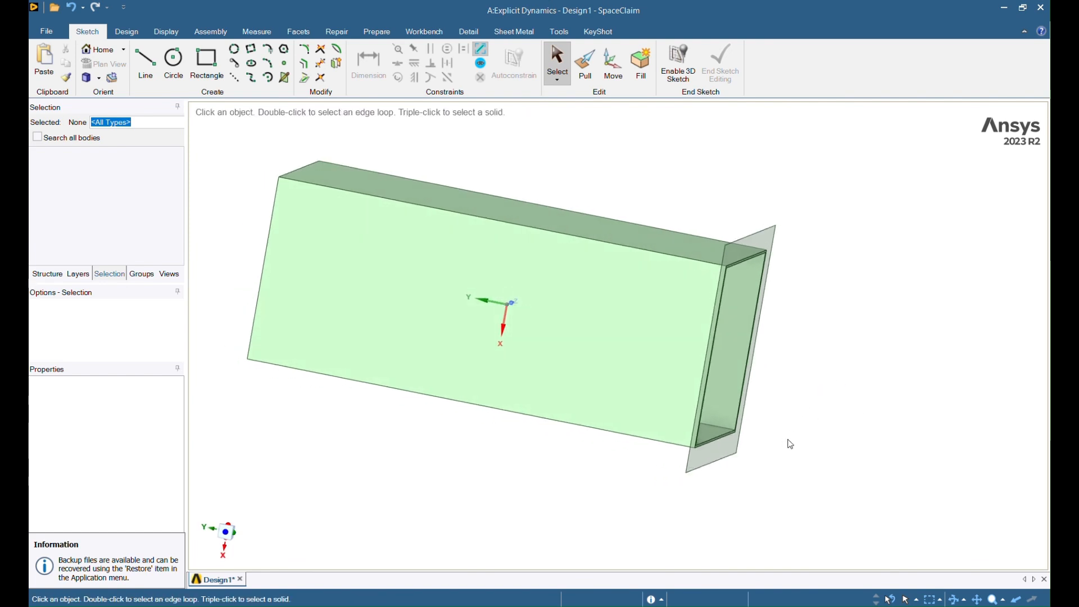
middle_drag(788, 440, 808, 450)
click(586, 369)
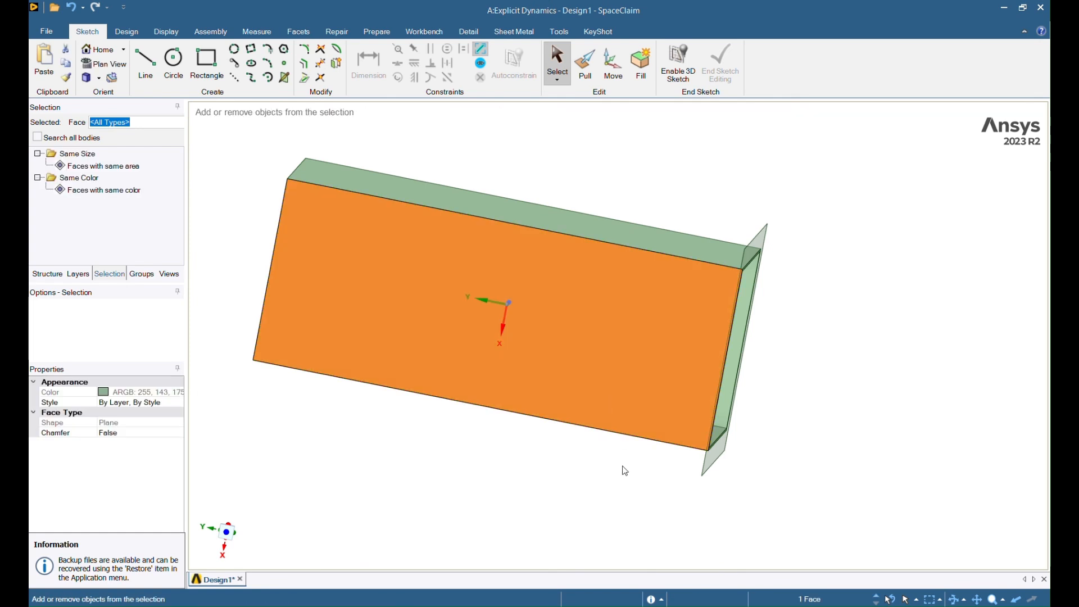
key(ctrl+h)
middle_drag(896, 393, 638, 332)
click(674, 317)
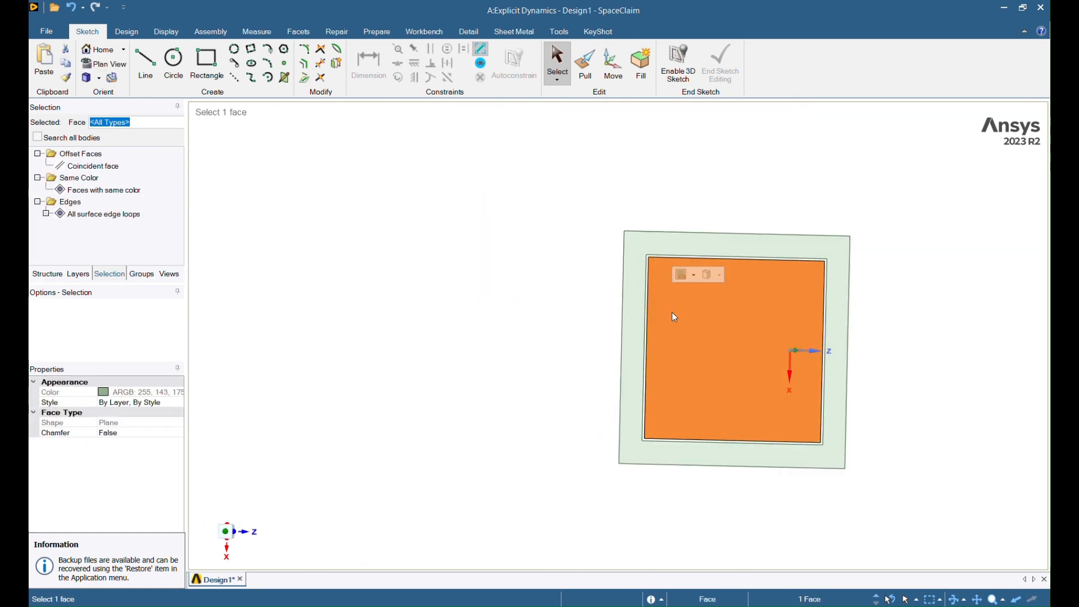
key(Delete)
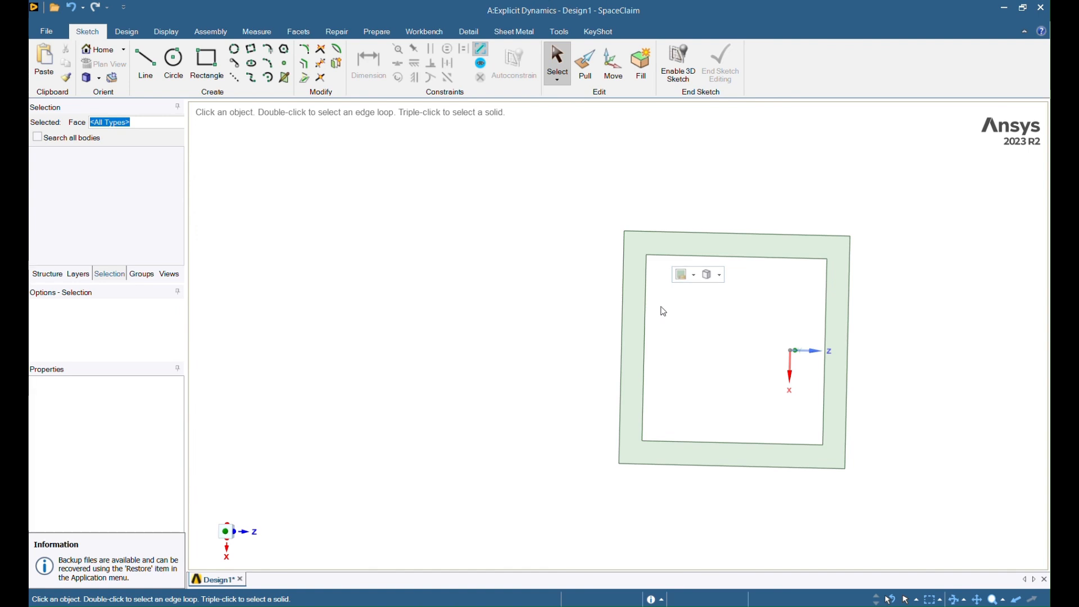
double_click(699, 443)
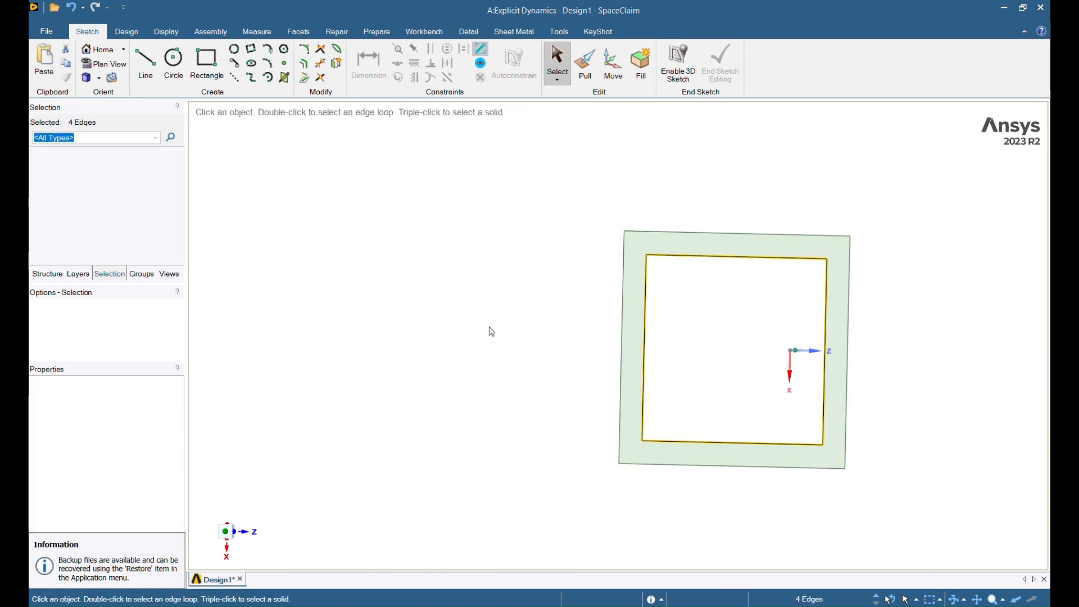
key(f)
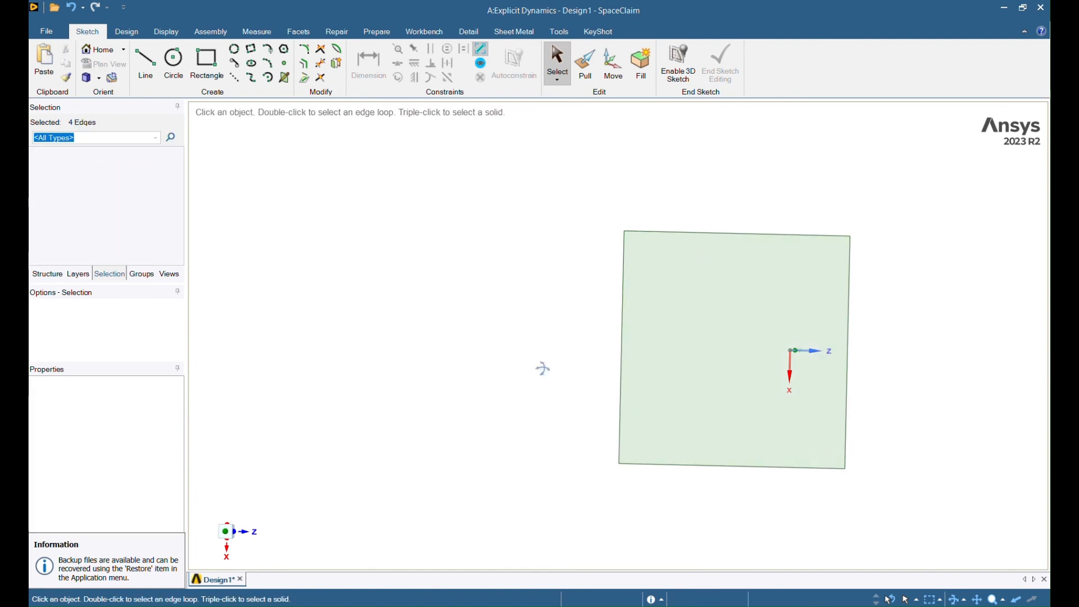
Step: Show all bodies and move the end plate 0.5 mm outward from the tube end
middle_drag(543, 367, 679, 430)
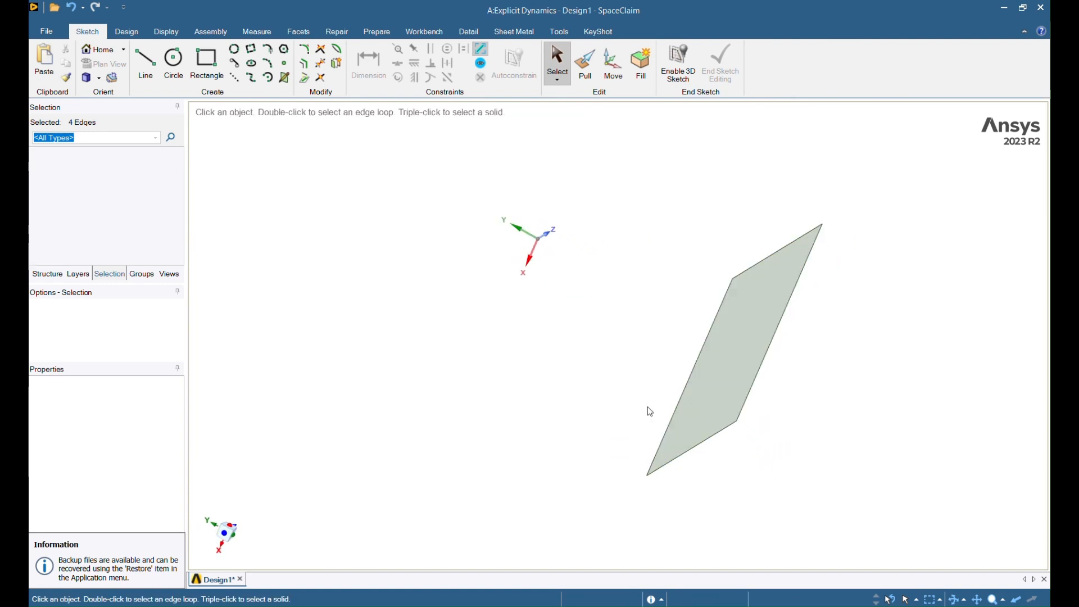
right_click(392, 190)
click(447, 278)
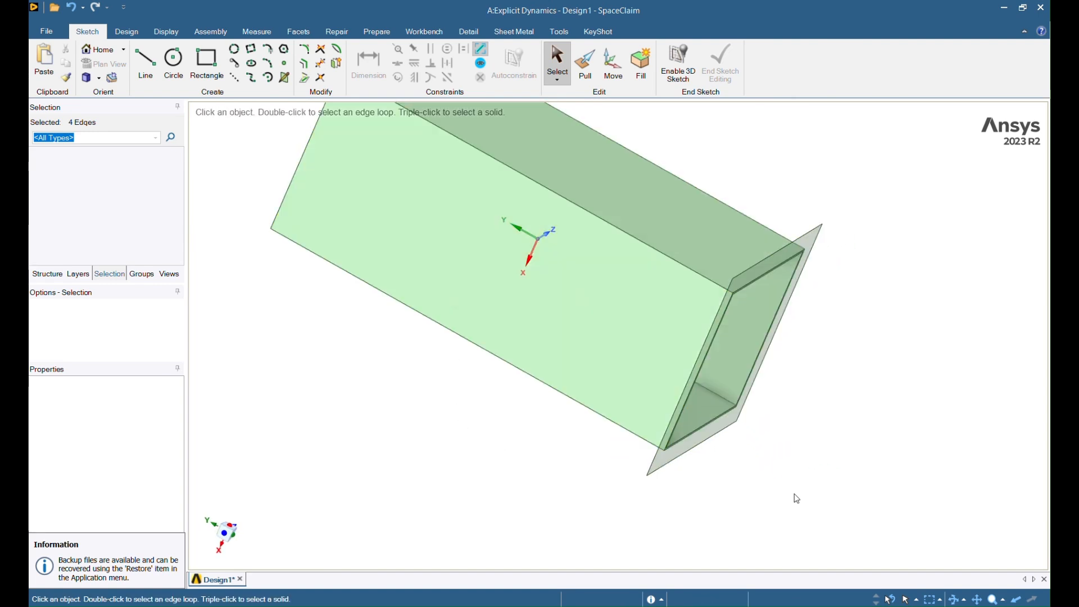
click(675, 457)
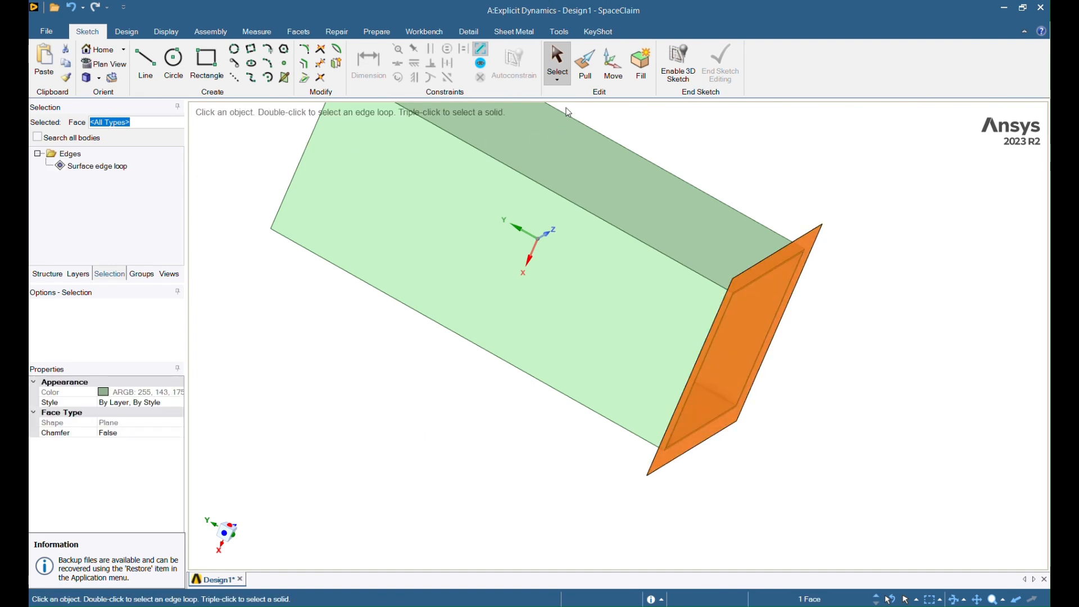
click(585, 61)
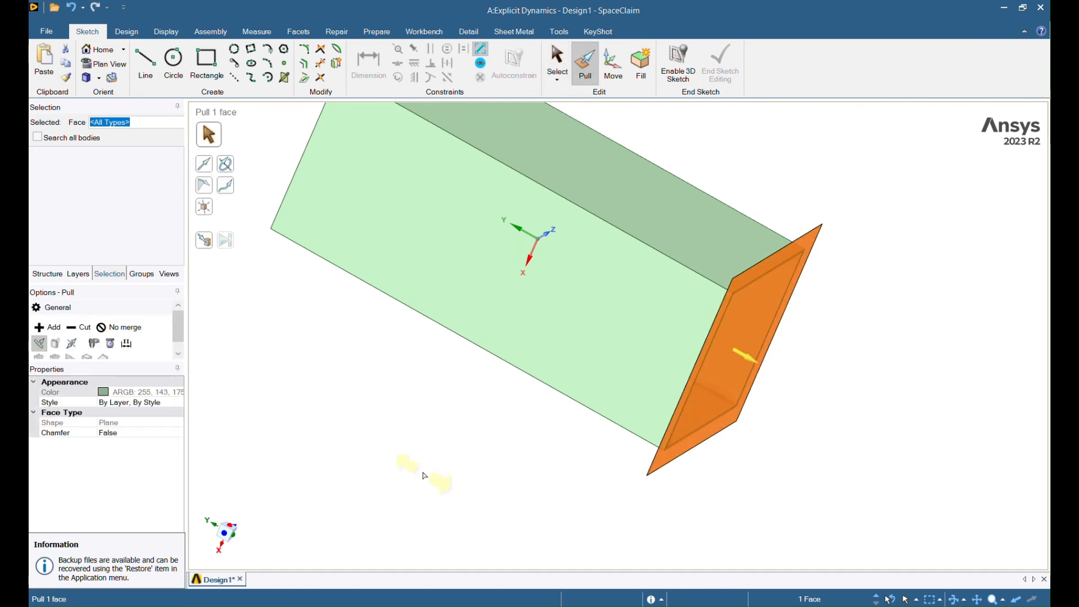
middle_drag(440, 449, 483, 455)
key(Escape)
key(Escape)
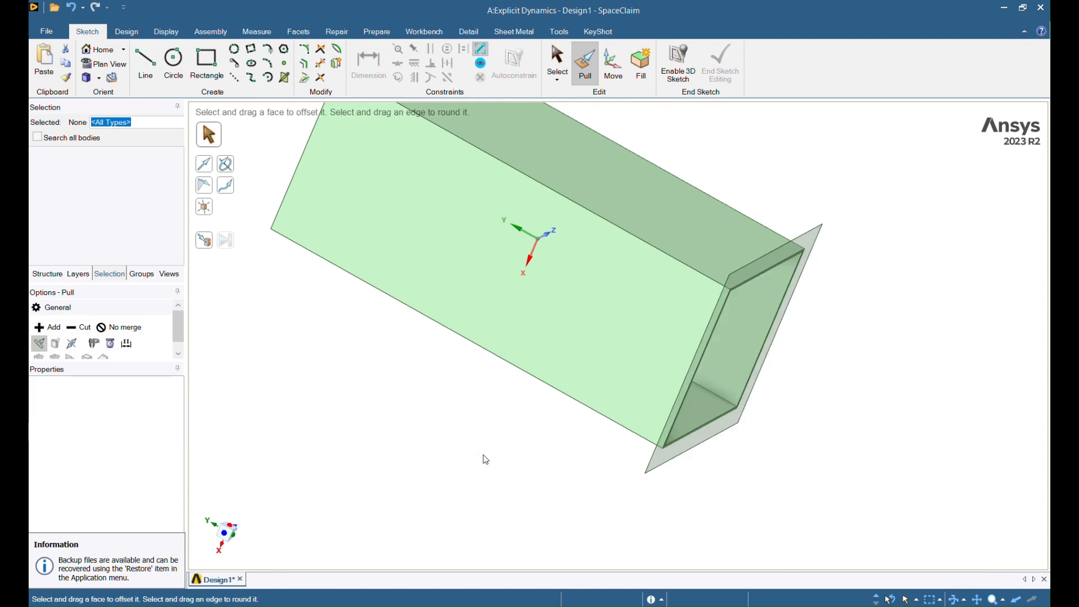
triple_click(665, 457)
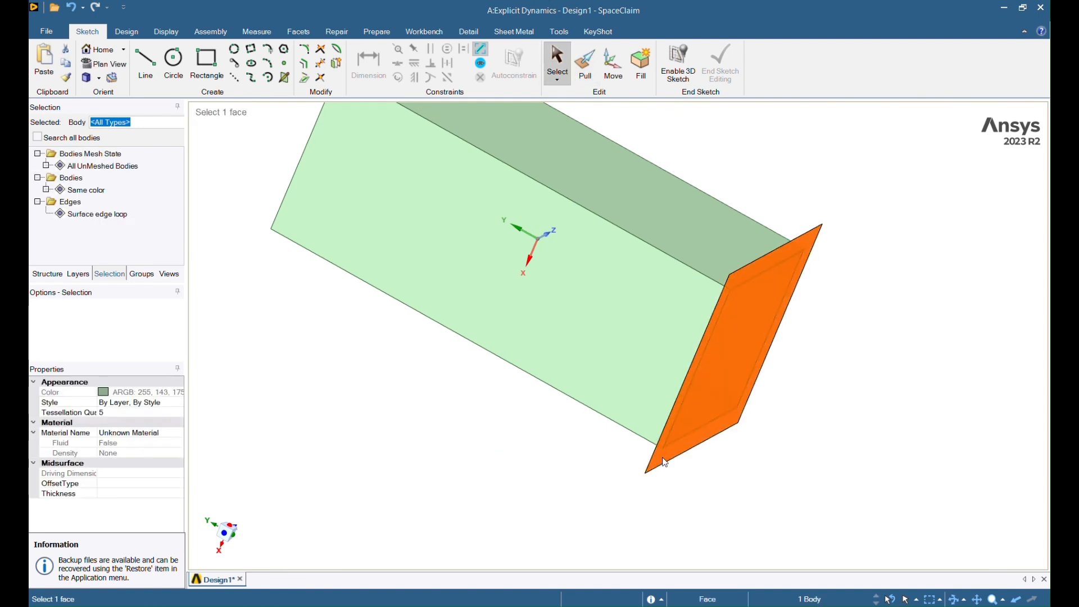
click(614, 79)
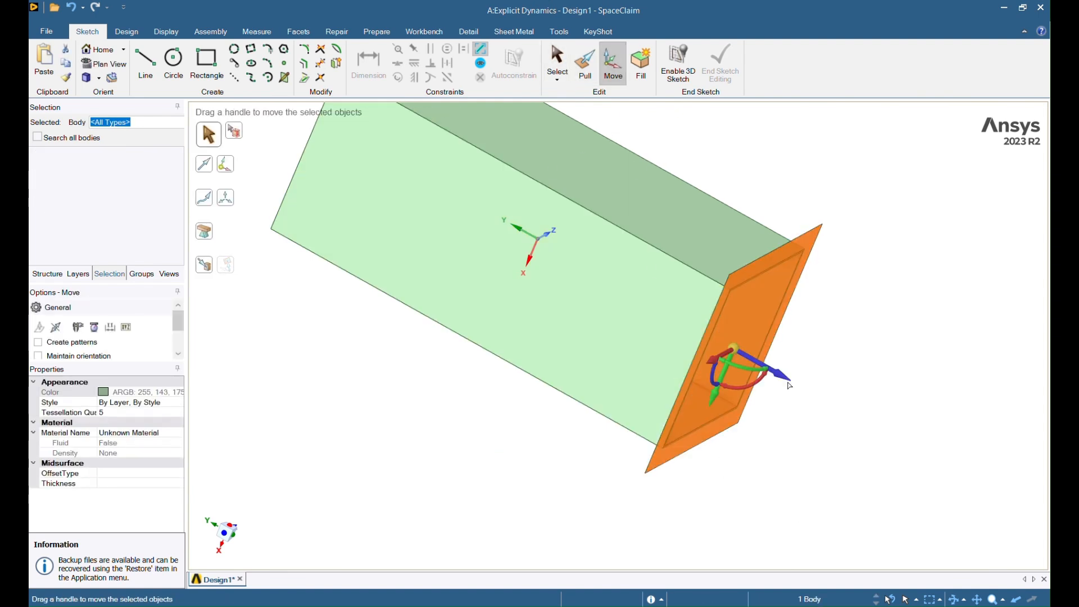
drag(778, 384, 802, 396)
text(0)
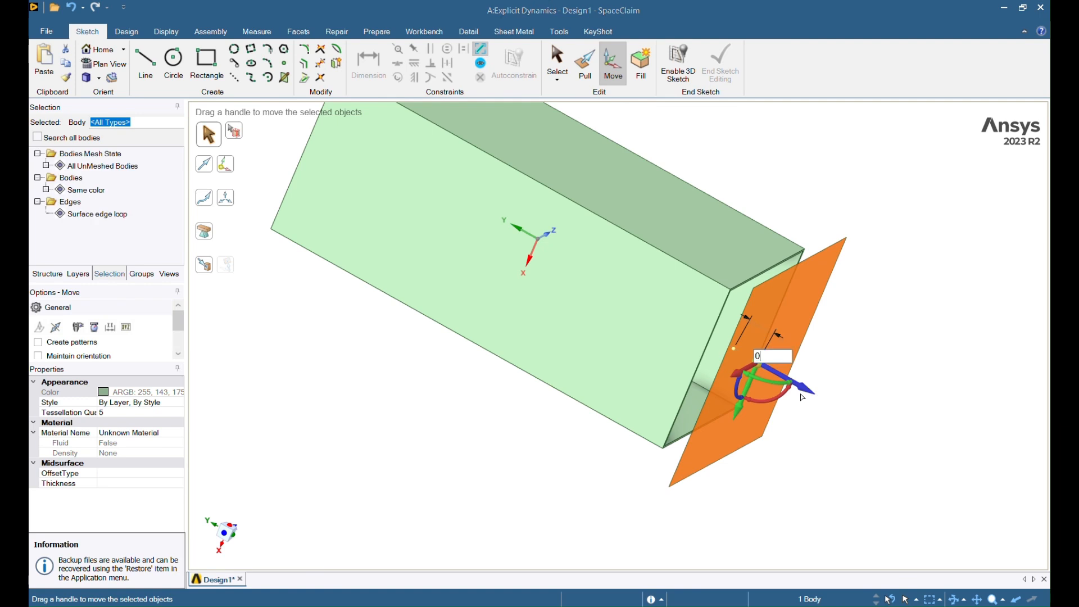
text(.5)
key(Return)
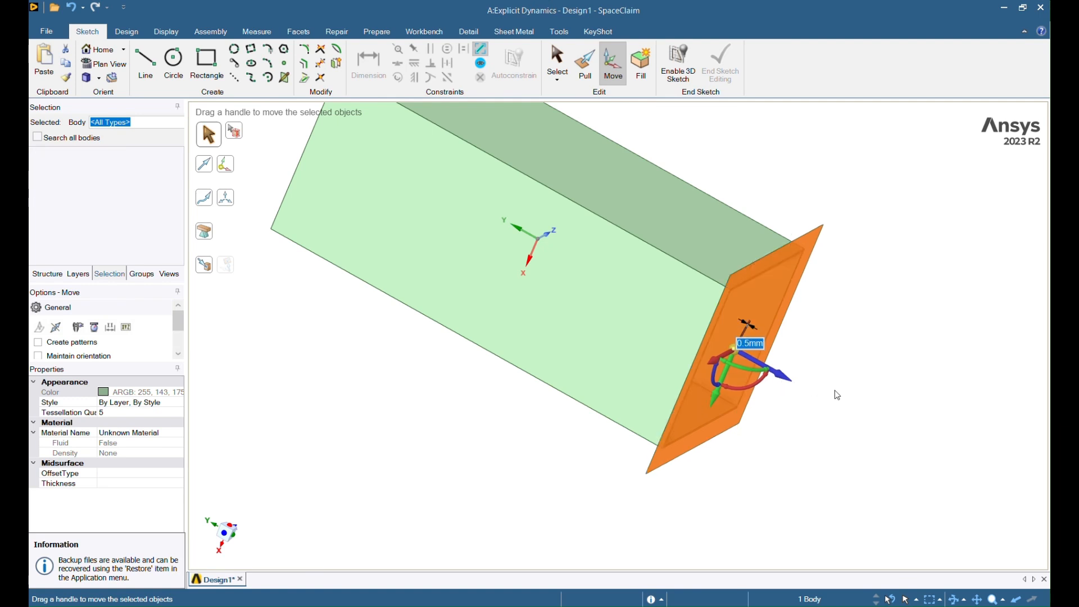
click(887, 385)
Step: Pull the plate face to thicken the end plate to 2 mm
click(585, 63)
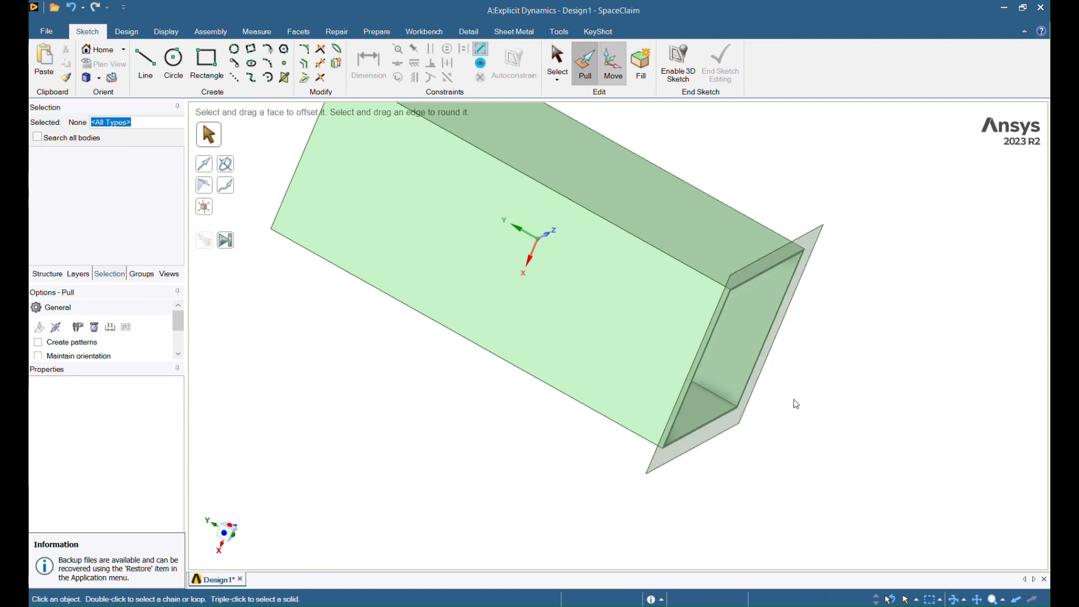
click(724, 435)
click(713, 434)
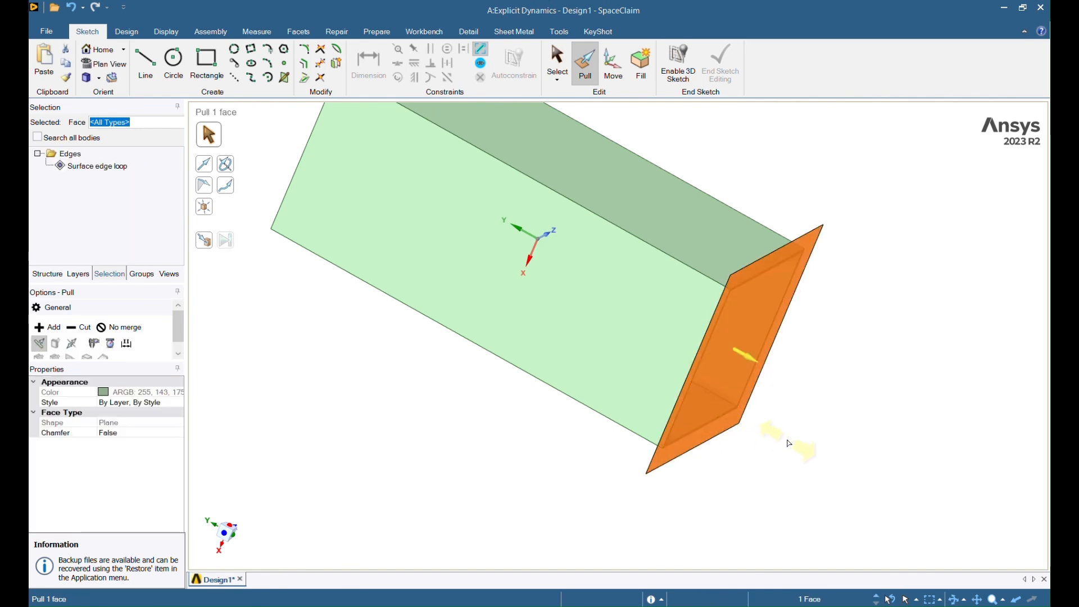
drag(786, 444, 790, 447)
text(2)
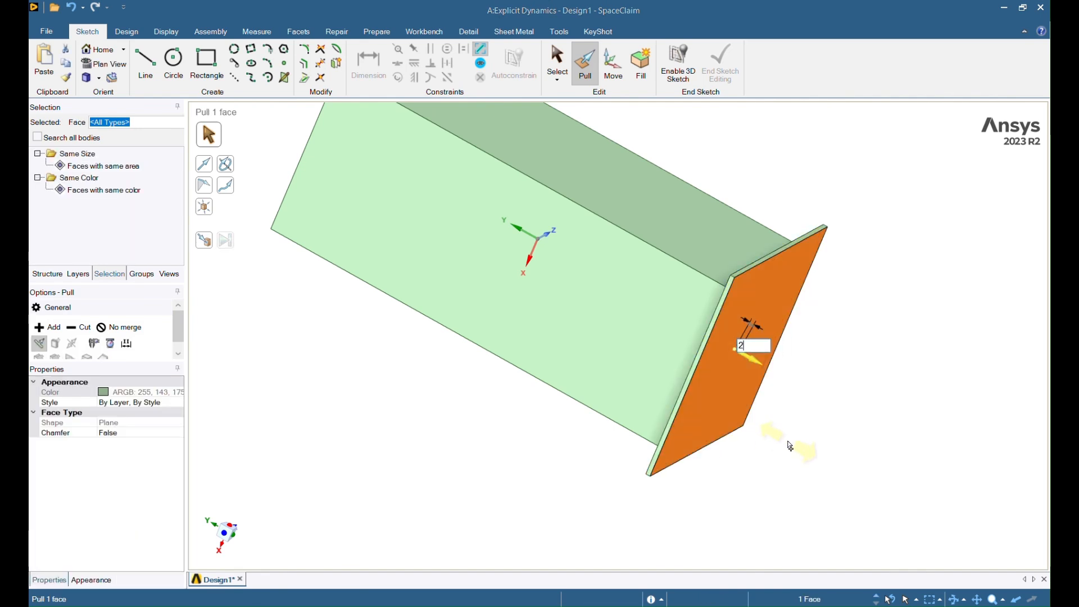
key(Return)
click(813, 458)
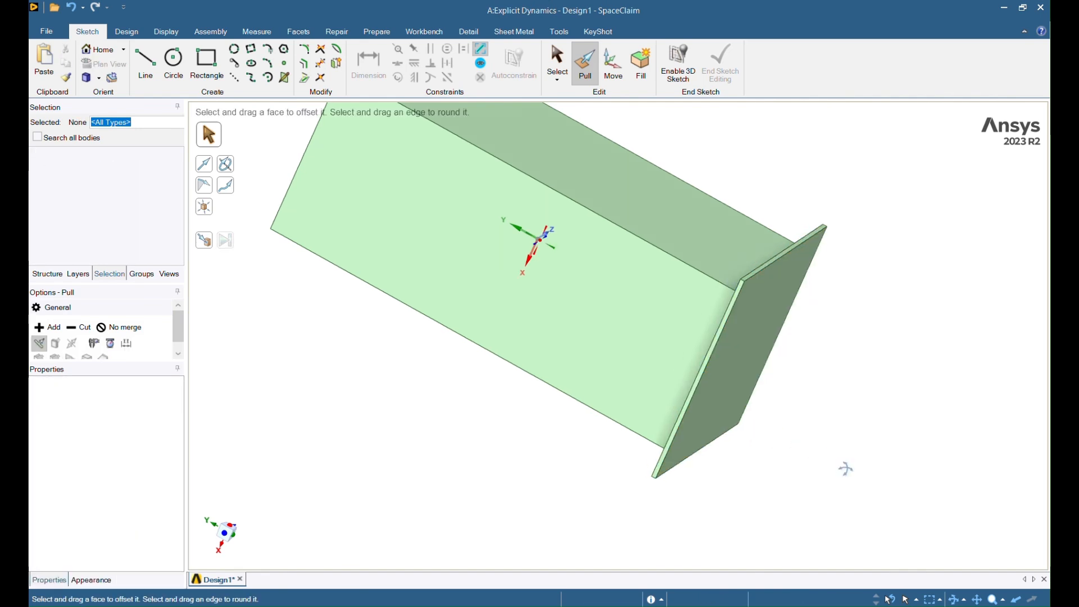
middle_drag(844, 467, 880, 484)
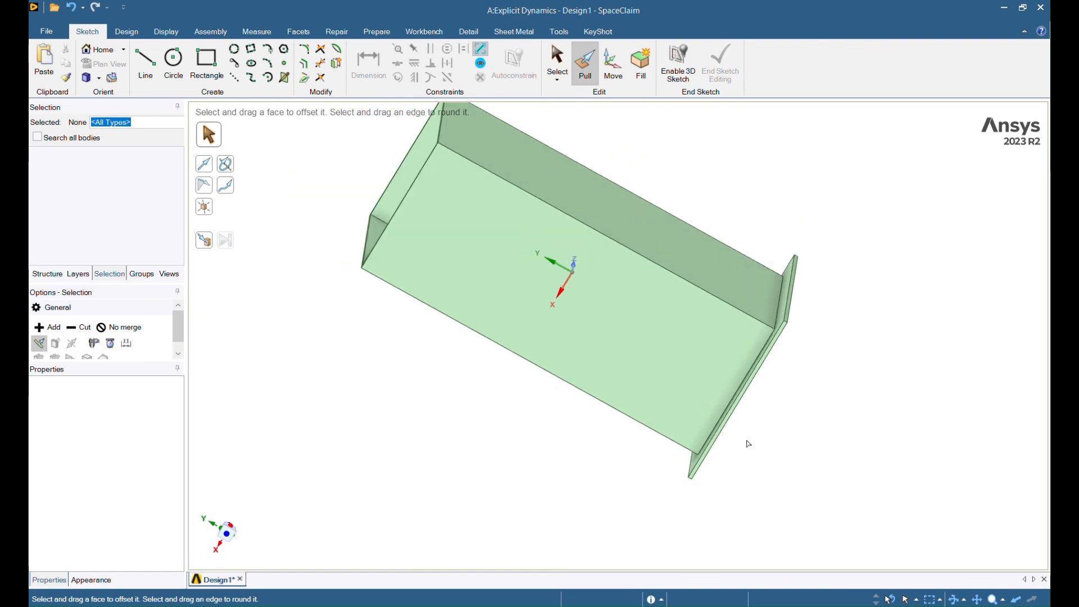
Step: Select the end plate face and a thin tube face and try measuring between them
key(s)
mouse_move(807, 433)
middle_down()
mouse_move(764, 437)
mouse_move(897, 477)
mouse_move(824, 426)
mouse_move(810, 448)
middle_up()
scroll(824, 448, down, 3)
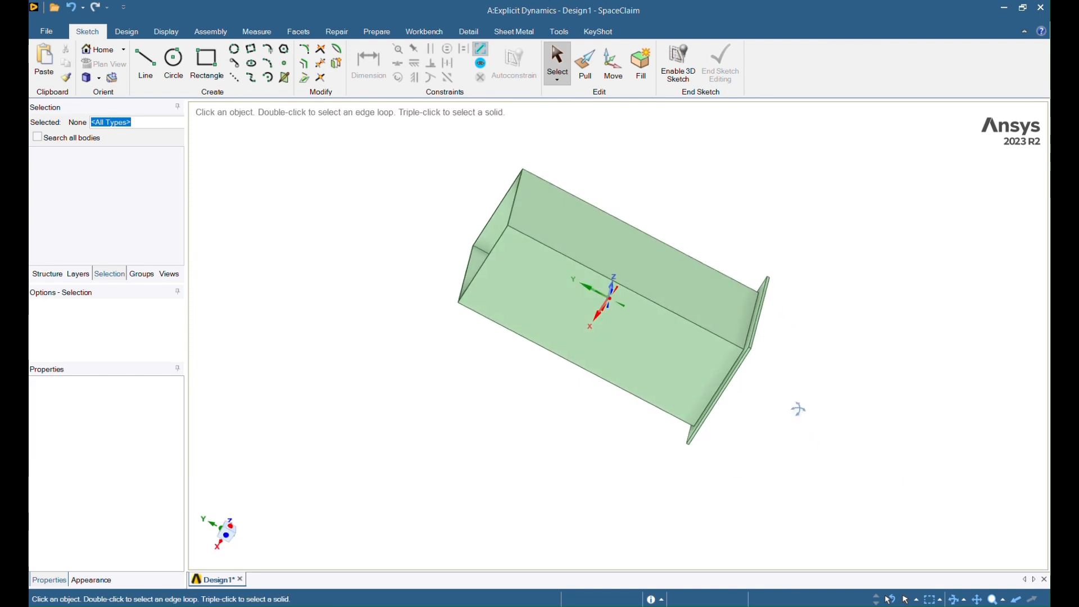
middle_drag(797, 409, 730, 374)
scroll(796, 412, up, 2)
click(702, 349)
middle_drag(748, 430, 826, 473)
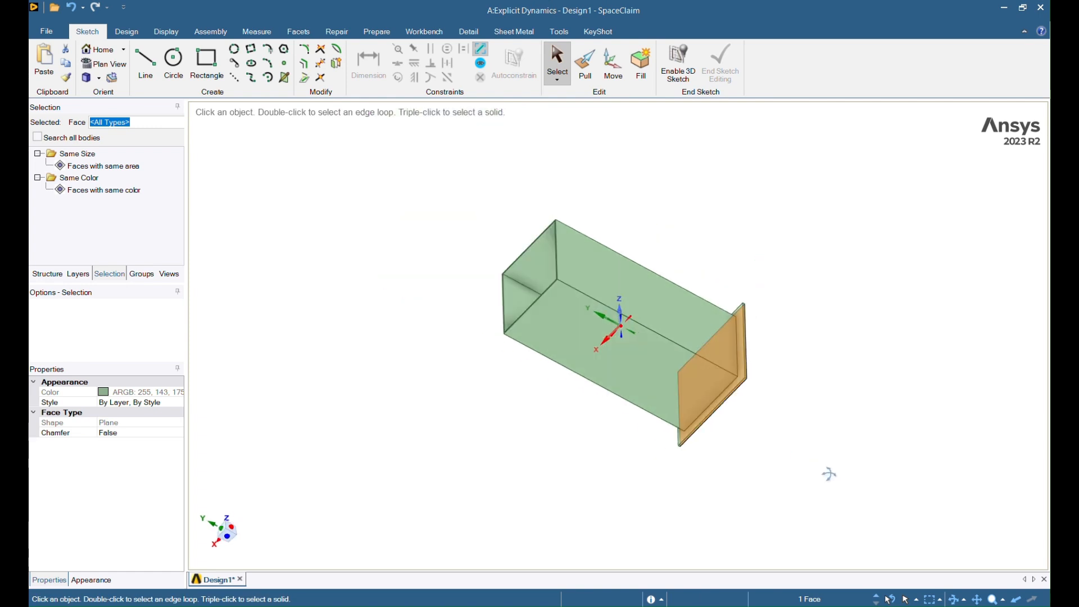
scroll(576, 328, up, 5)
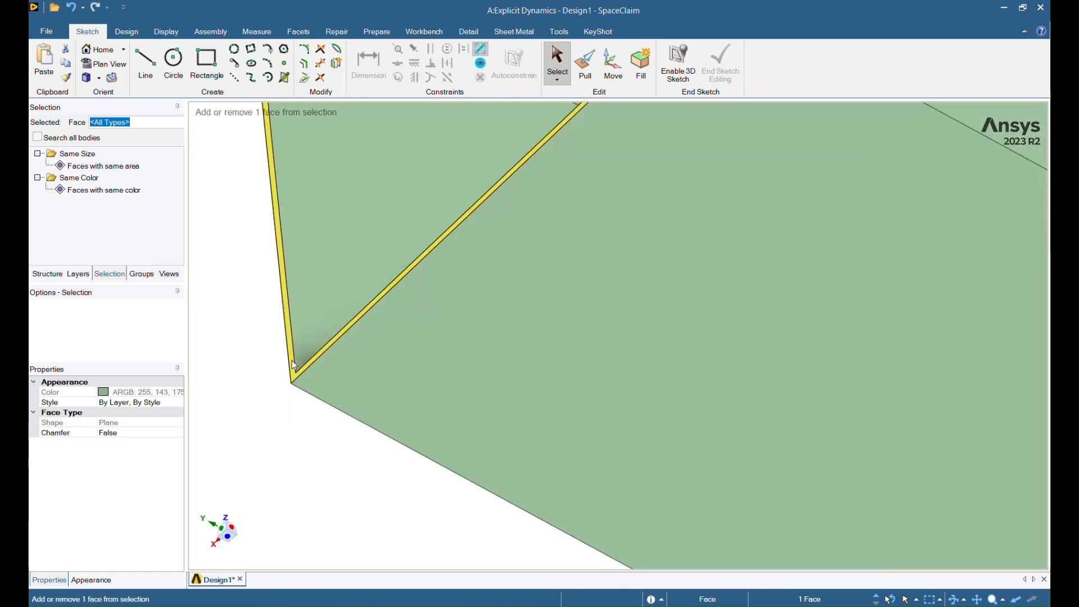
ctrl+click(283, 380)
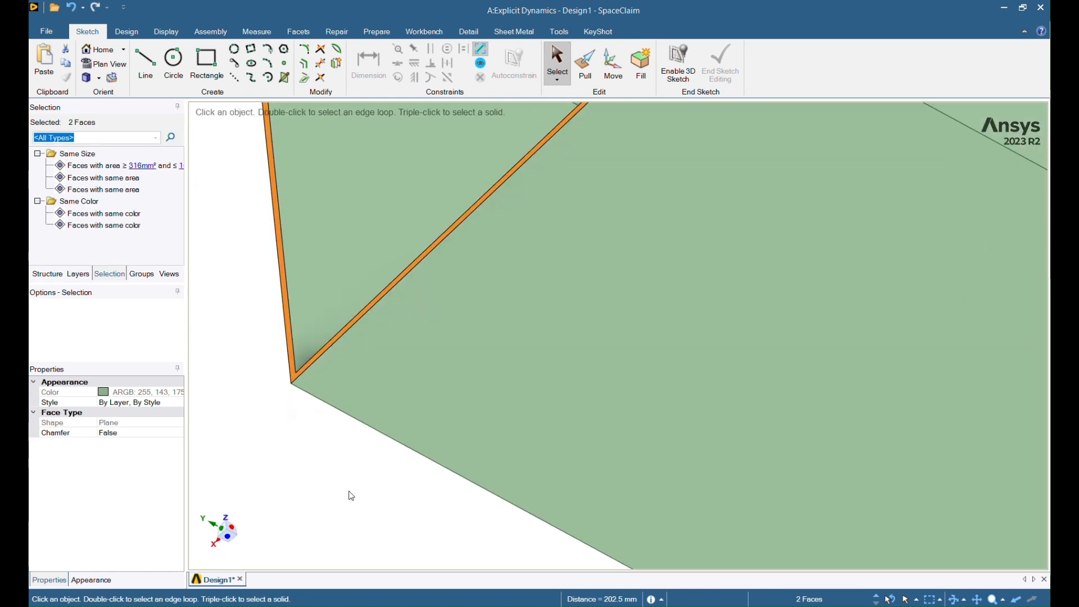
key(e)
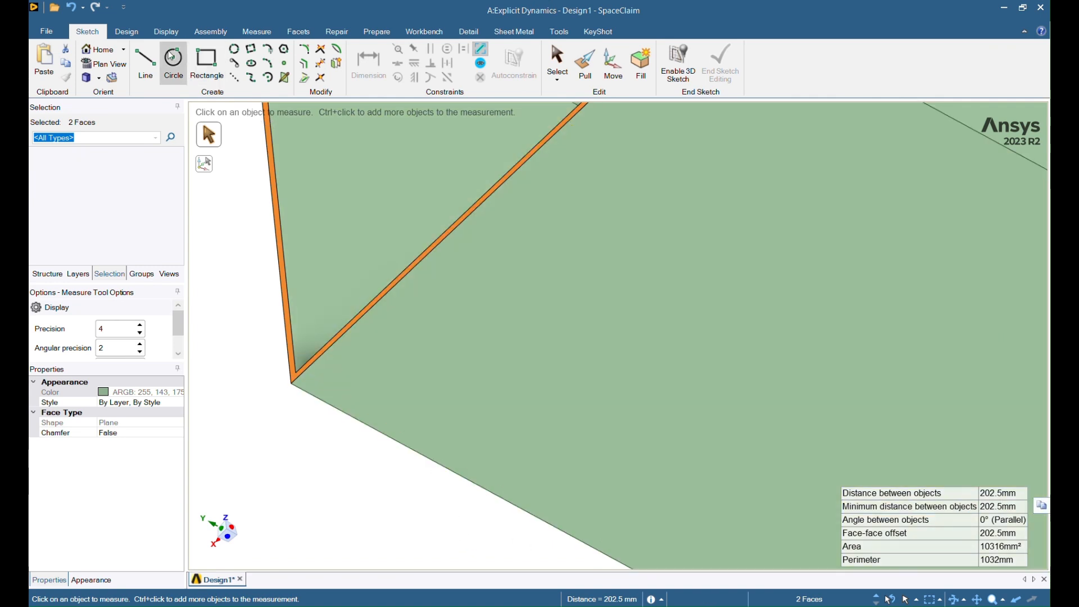
key(Escape)
click(335, 474)
Step: Measure the tube's far end face to the end plate face, reading 202.5 mm
scroll(331, 453, down, 5)
middle_drag(590, 499, 514, 457)
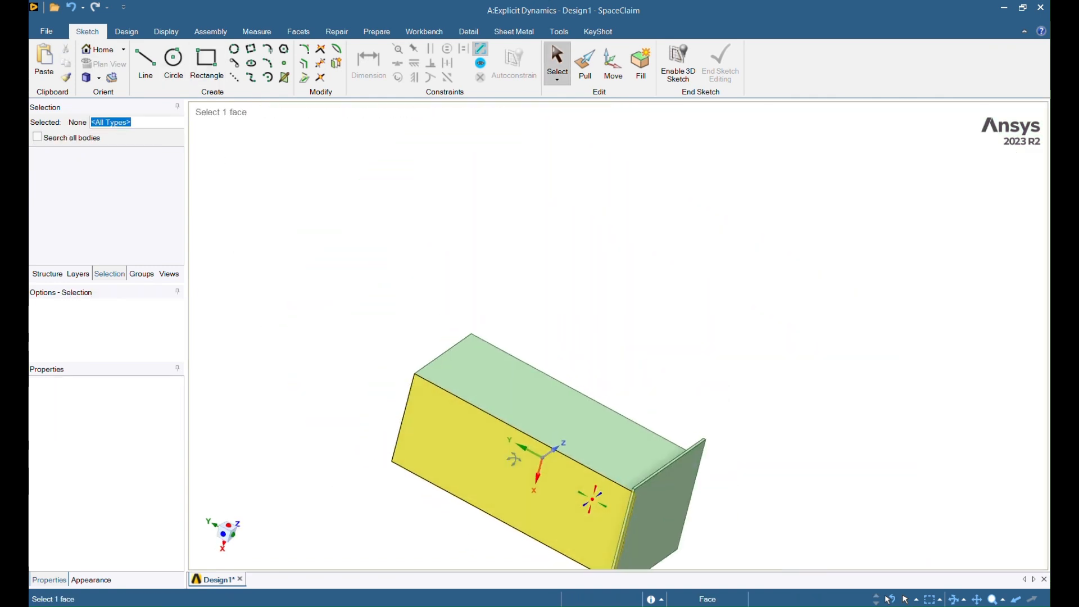
ctrl+middle_drag(568, 485, 530, 367)
click(611, 426)
middle_drag(474, 410, 600, 478)
scroll(416, 397, up, 5)
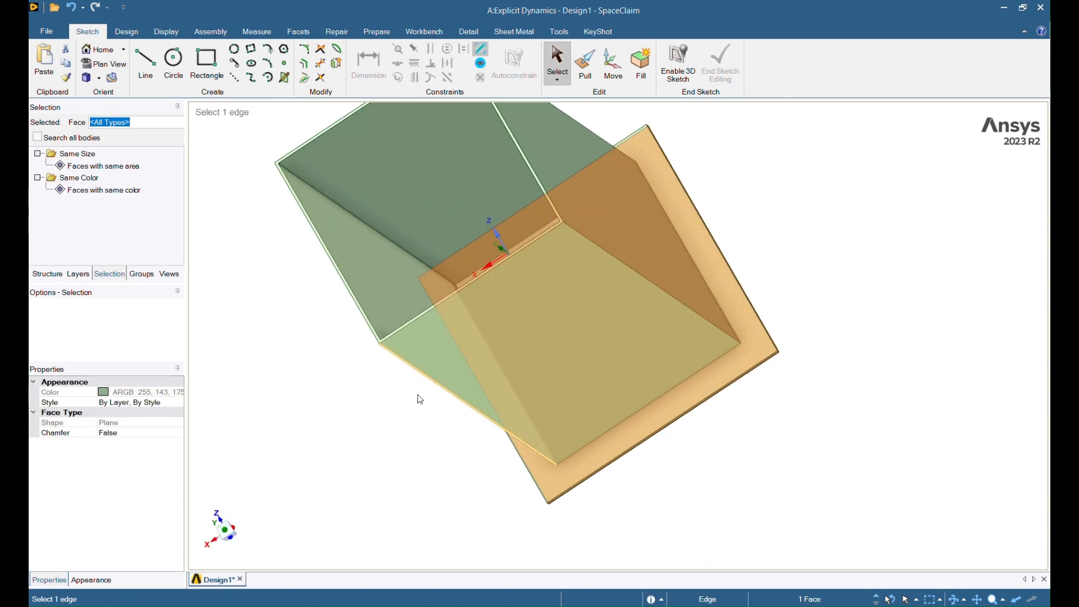
scroll(368, 315, up, 5)
ctrl+click(370, 317)
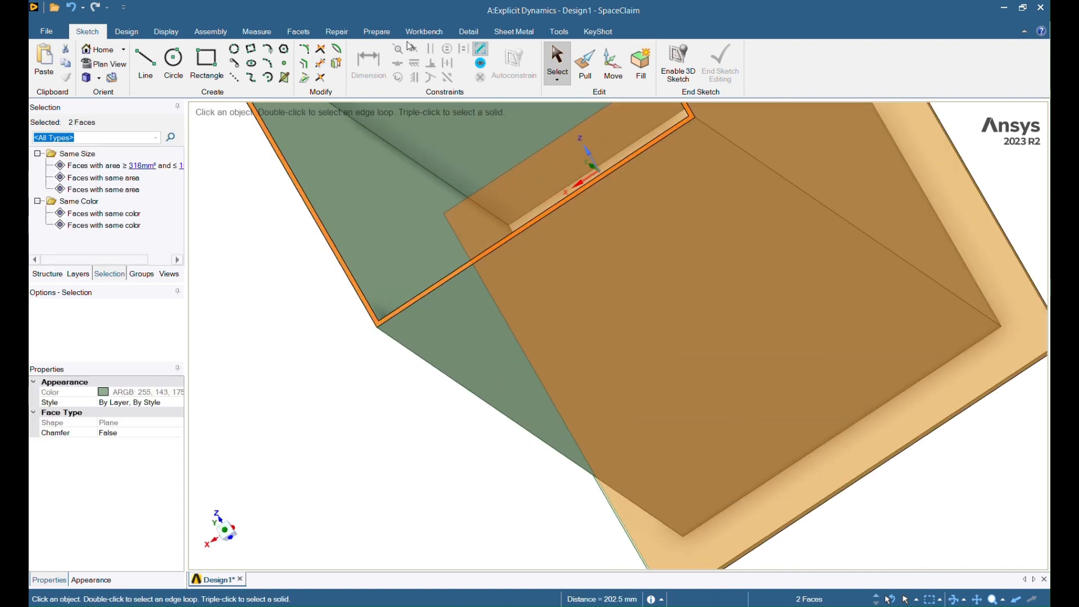
click(261, 32)
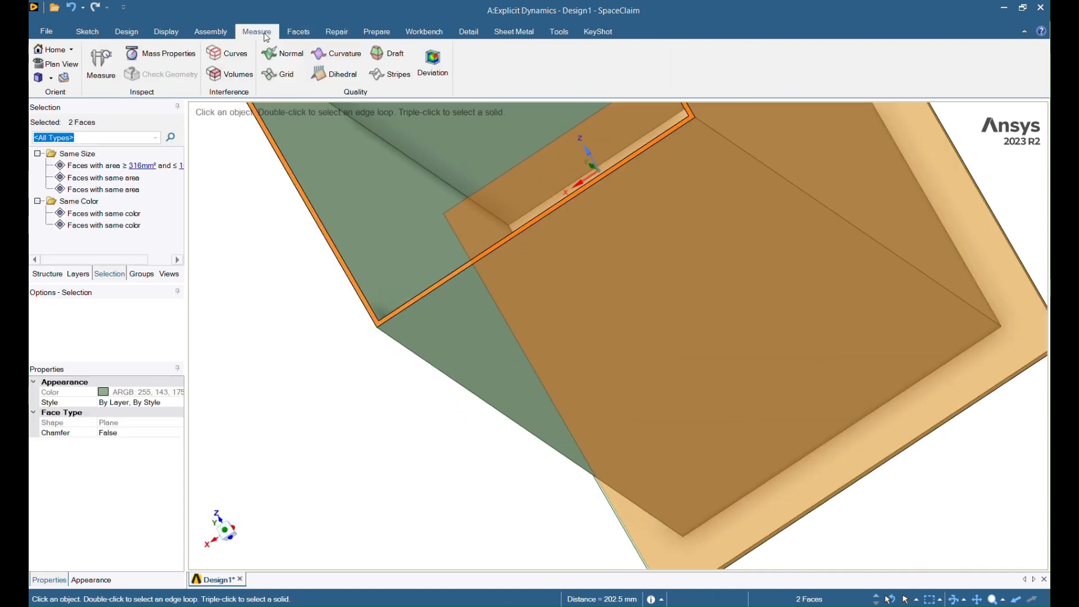
click(101, 63)
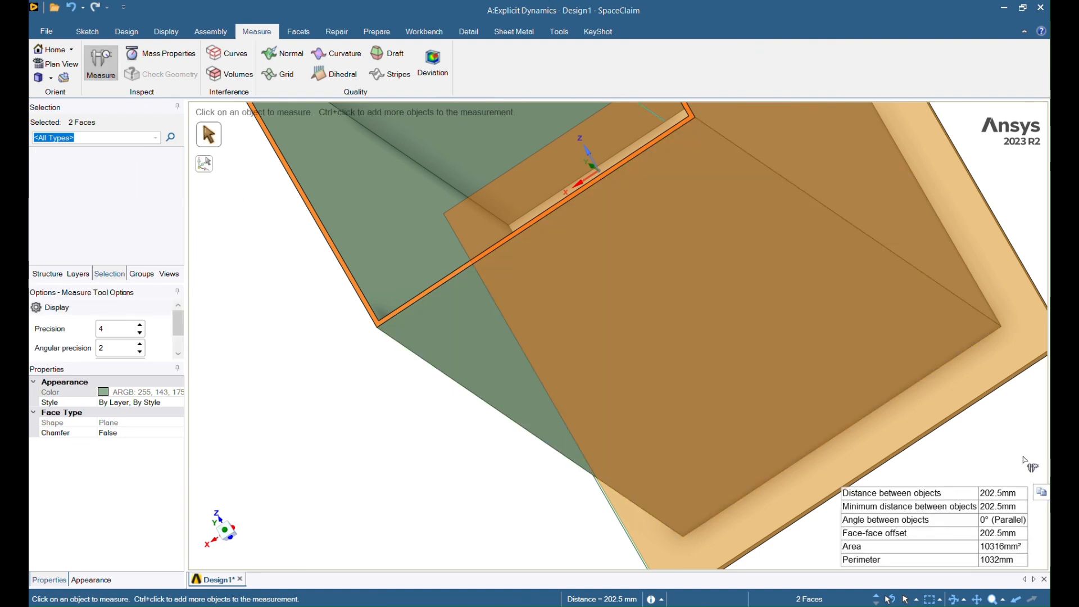
scroll(1019, 458, down, 5)
middle_drag(1017, 458, 922, 473)
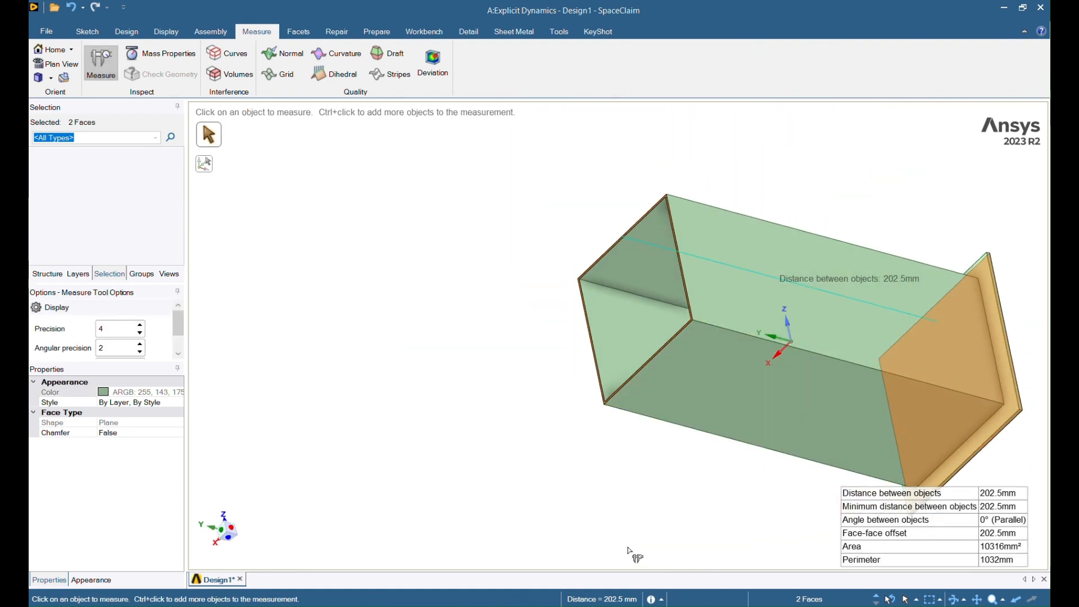
key(Escape)
scroll(634, 551, down, 3)
shift+middle_drag(645, 535, 661, 404)
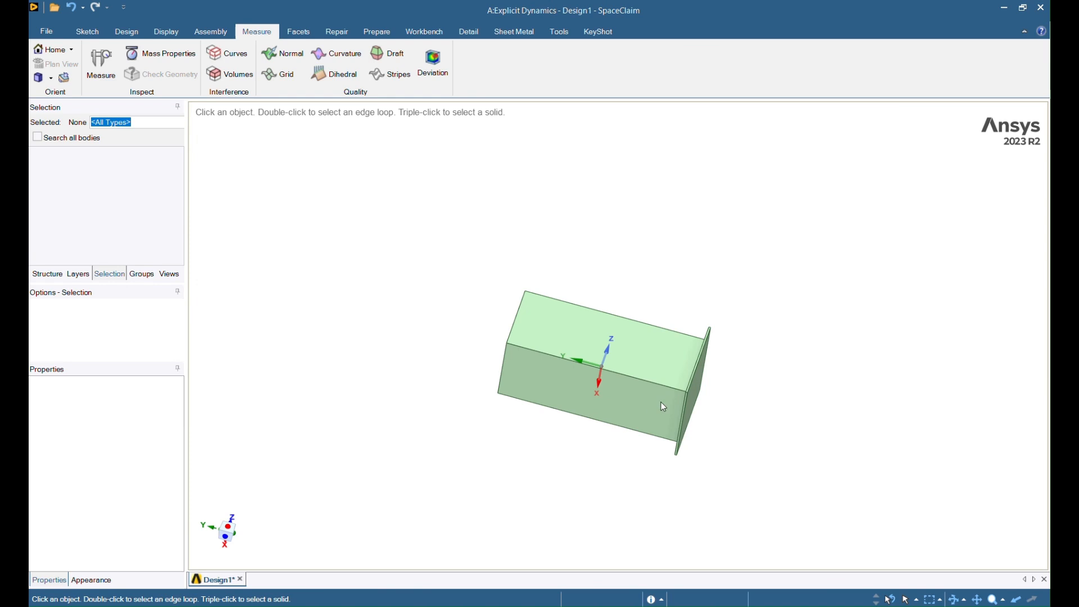
scroll(726, 417, up, 4)
Step: Copy the end plate along the tube with Move, offset 202.5 mm
click(657, 371)
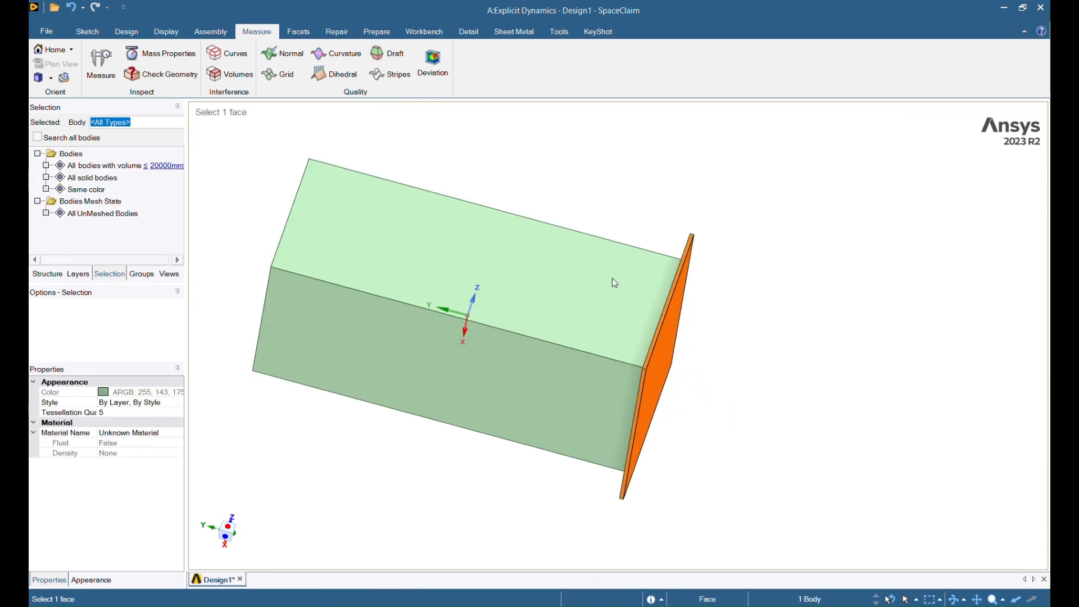
click(127, 34)
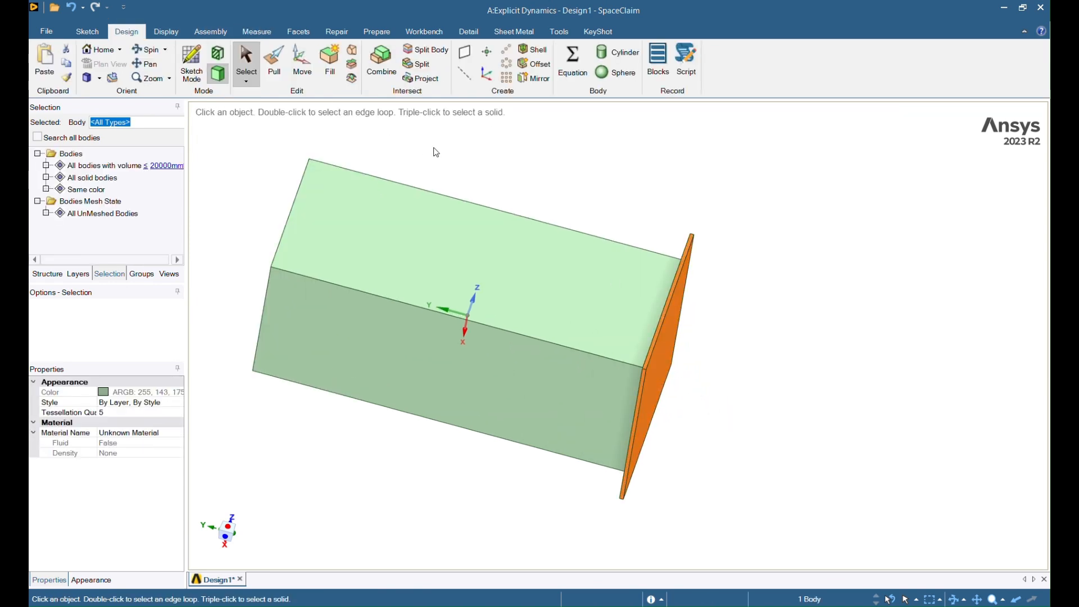
click(302, 62)
ctrl+middle_drag(845, 424, 977, 440)
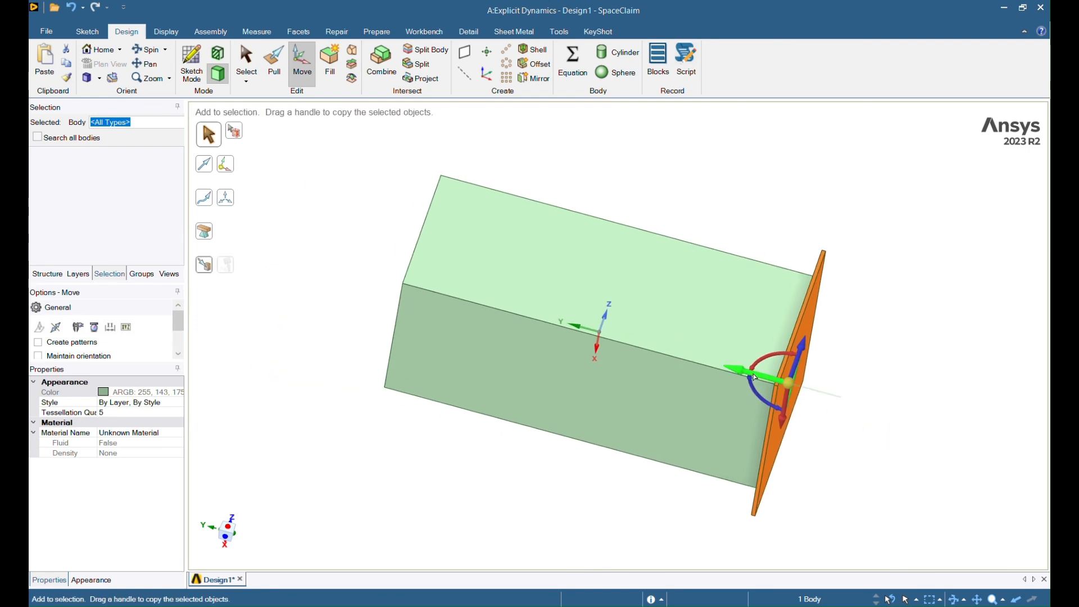
ctrl+drag(756, 378, 634, 346)
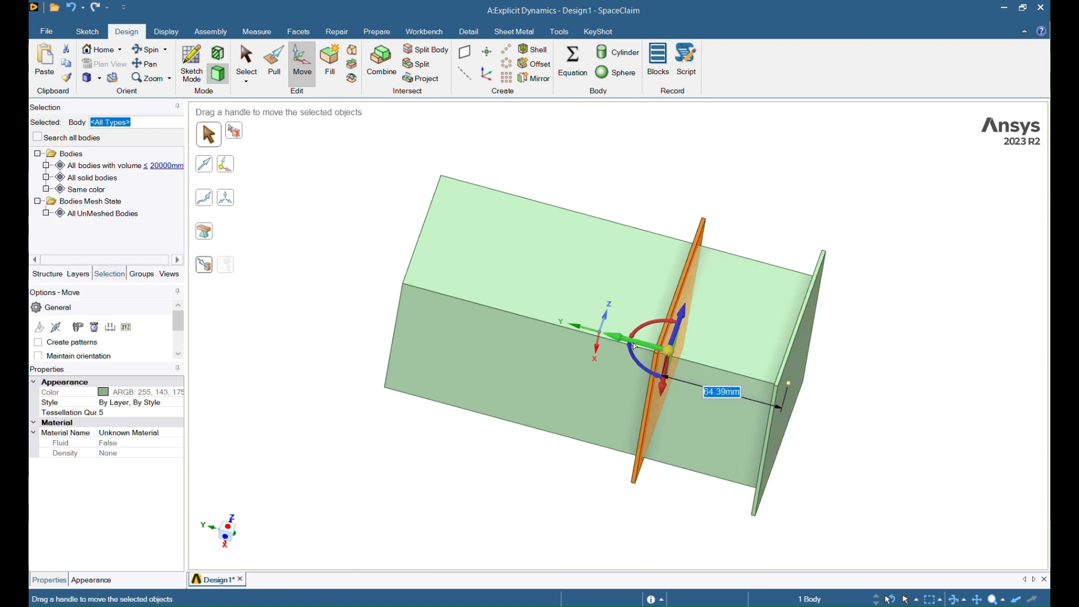
text(202)
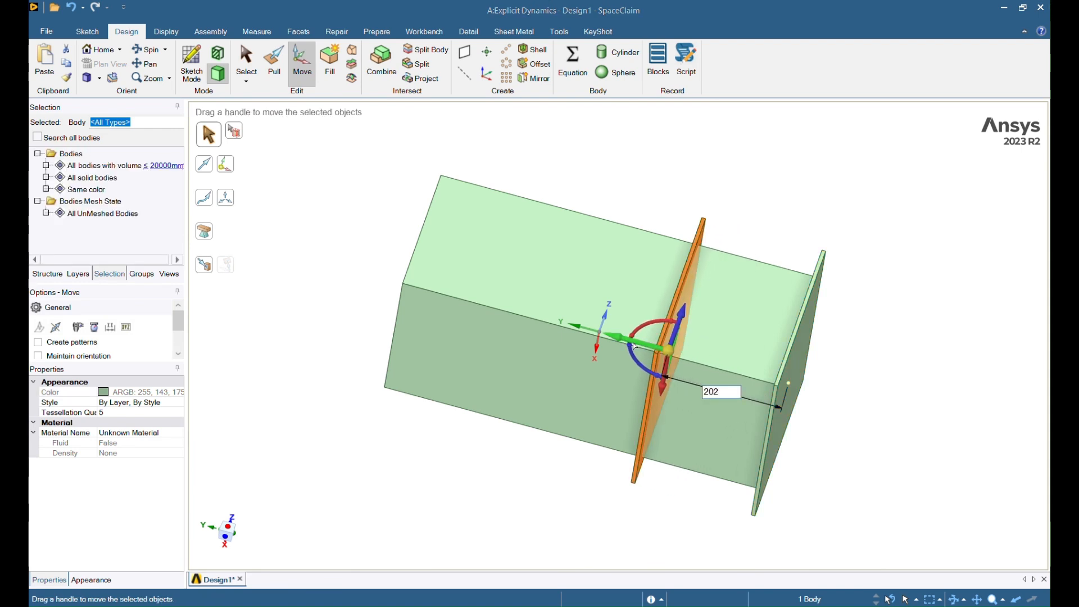
text(.5)
key(Return)
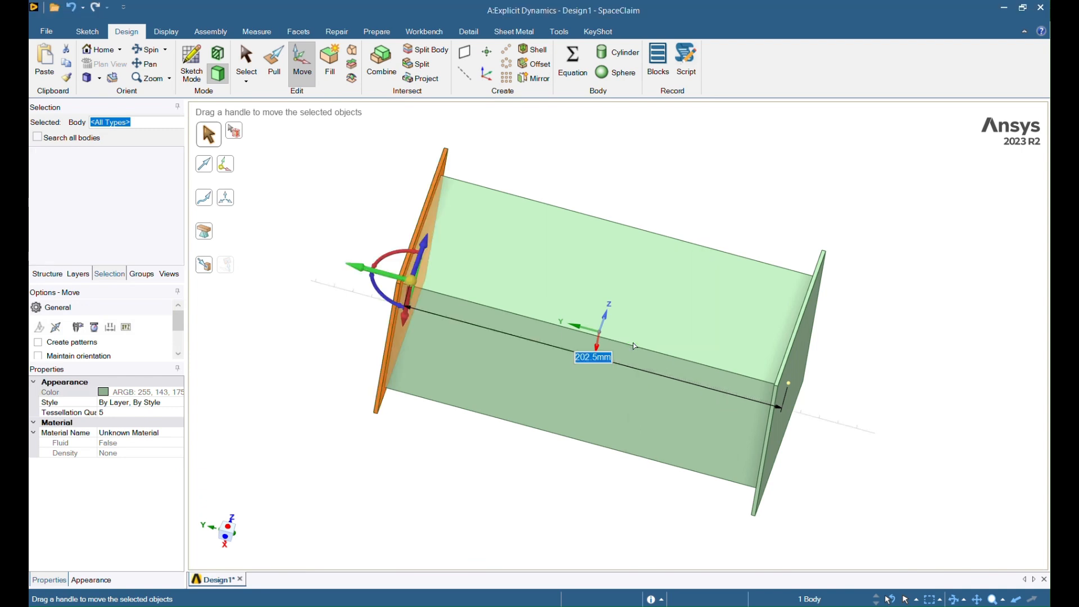
Step: Clear the selection and orbit to a tilted side view of the capped tube
click(838, 223)
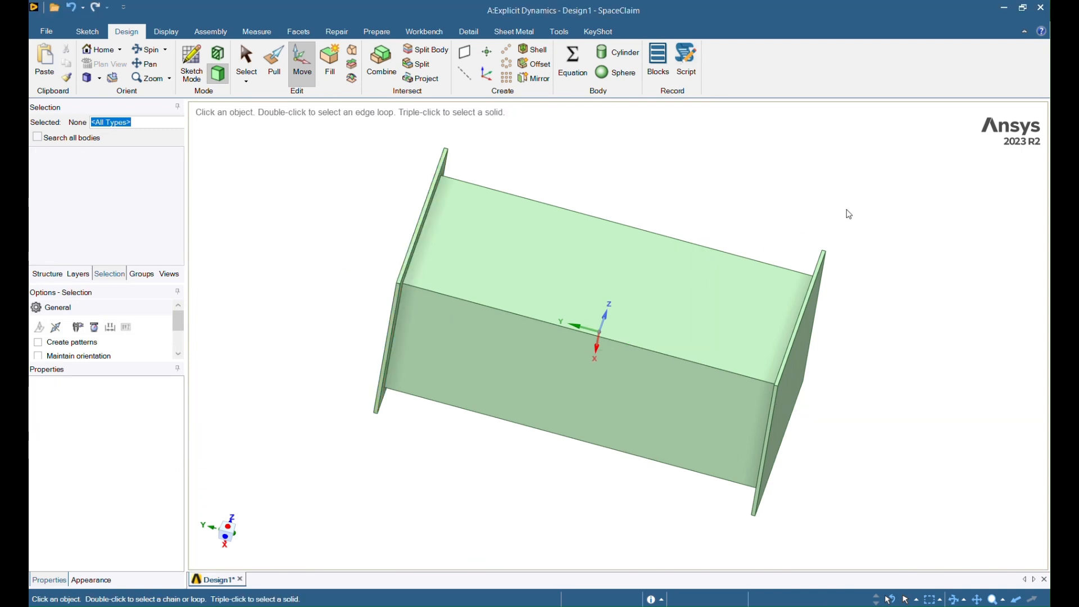
key(s)
click(699, 357)
middle_drag(699, 356, 762, 393)
scroll(744, 388, down, 2)
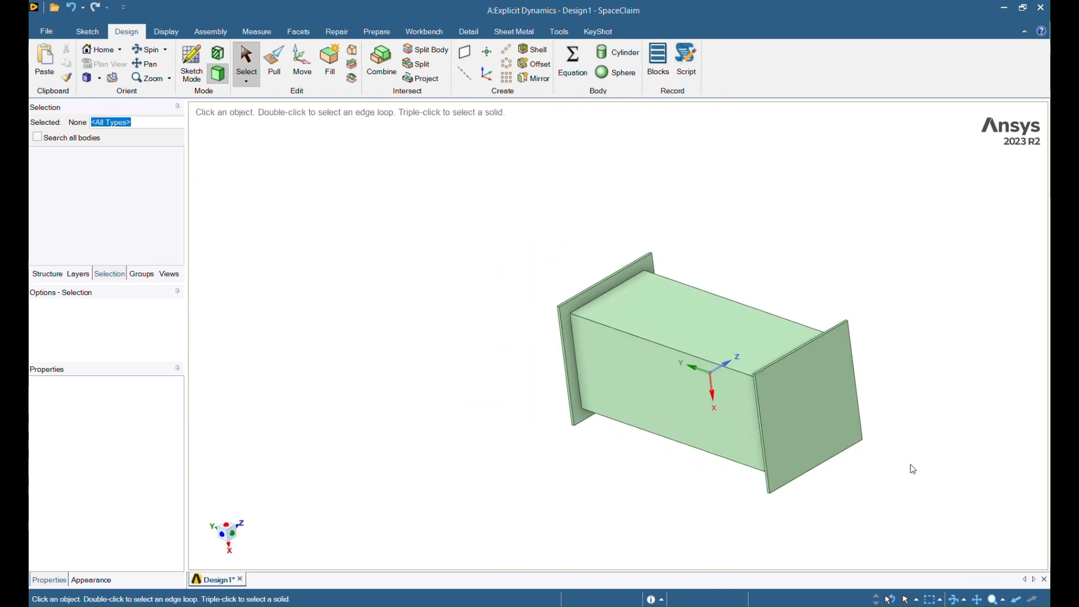
middle_drag(913, 468, 810, 399)
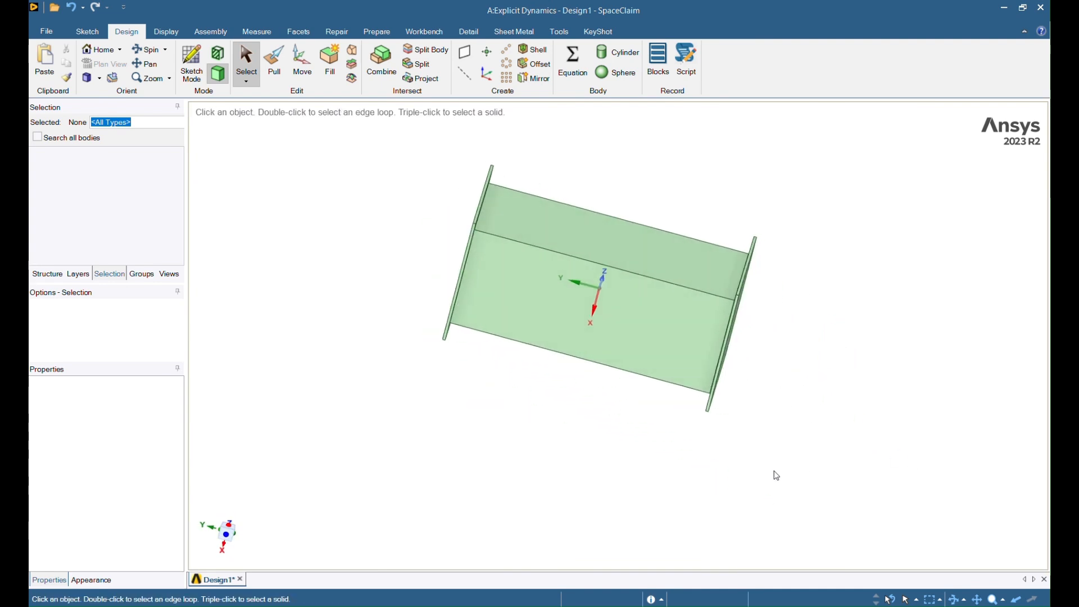
Step: Add Aluminum Alloy NL from General Non-linear Materials to Engineering Data, then close it
key(alt+Tab)
click(482, 319)
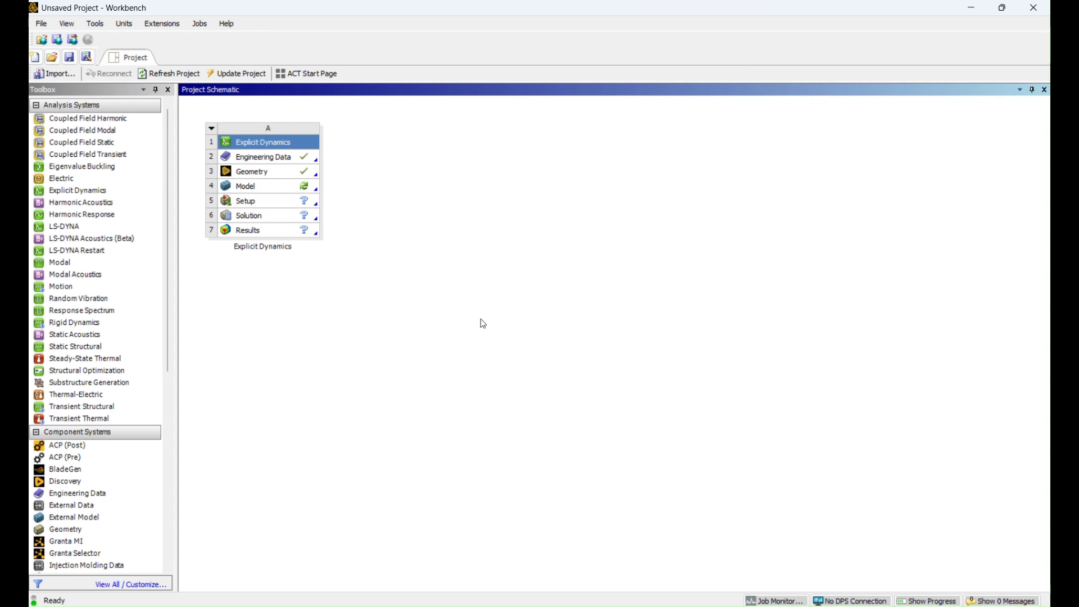
double_click(279, 159)
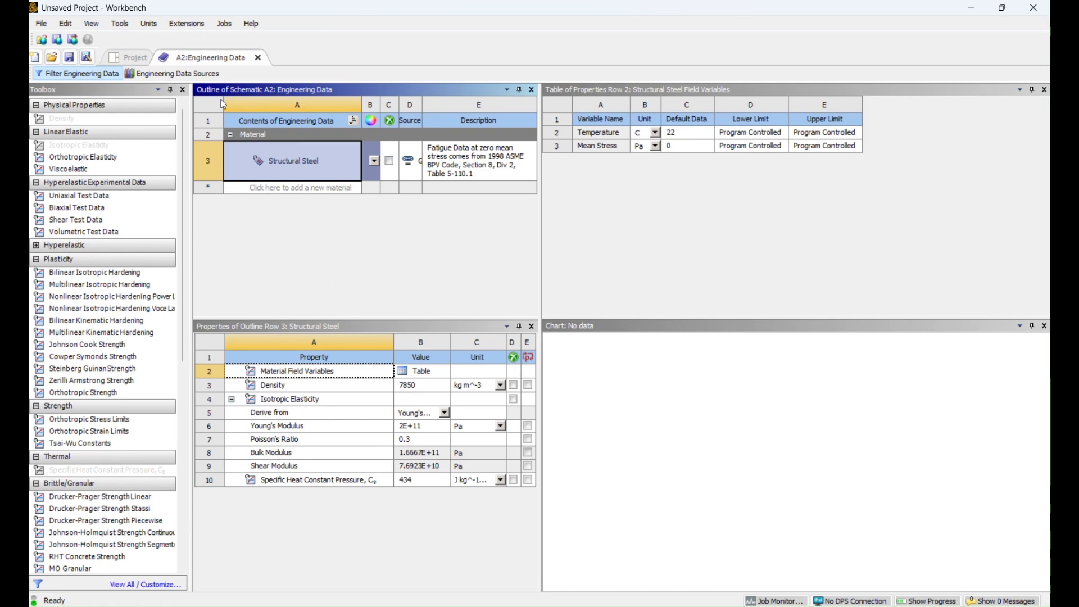
click(188, 73)
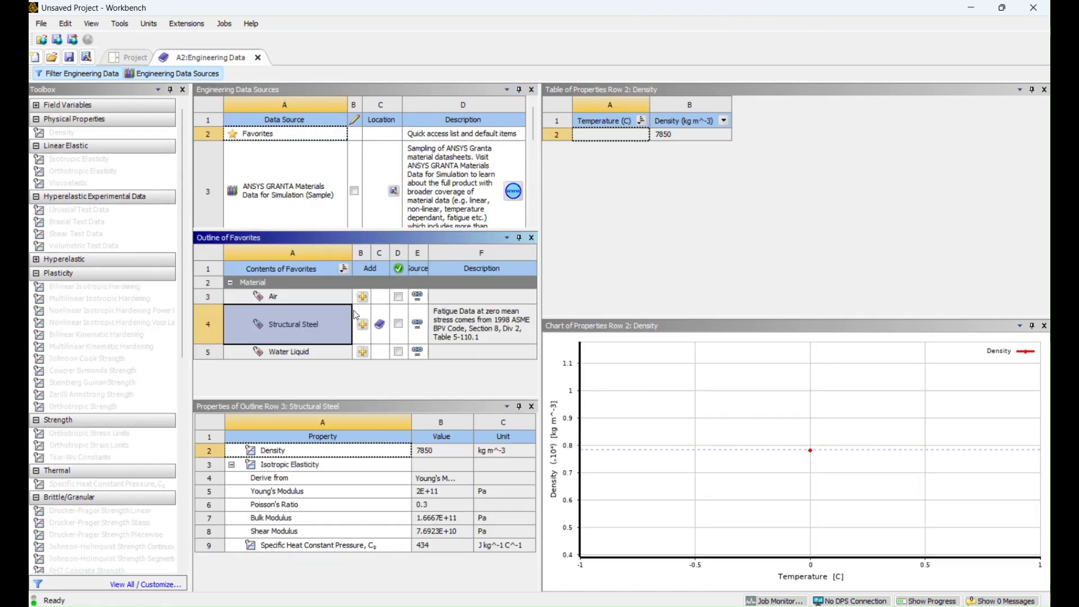
drag(534, 136, 535, 172)
click(306, 208)
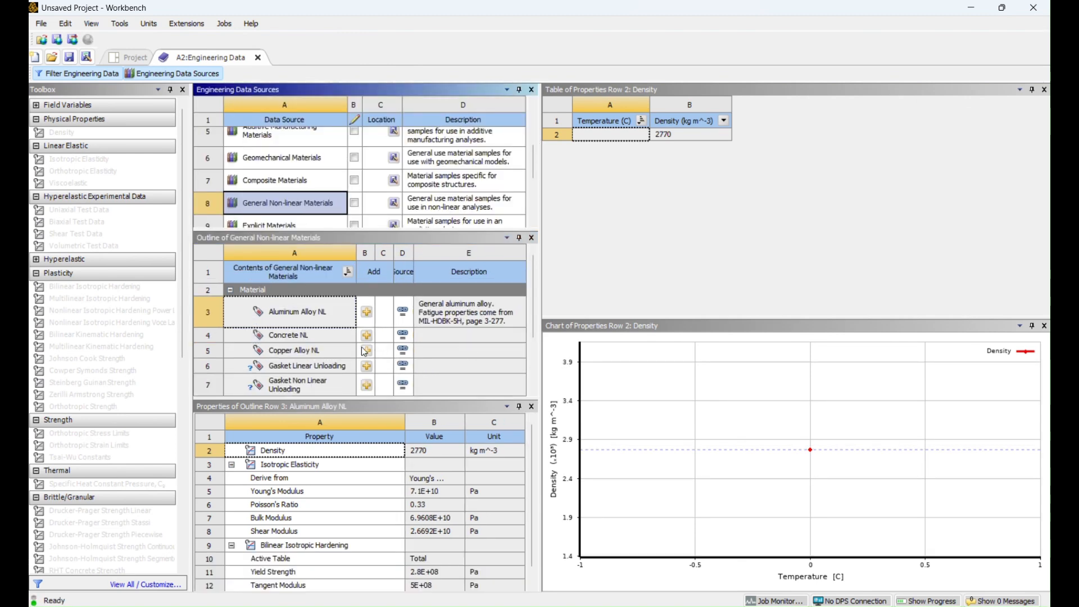
click(369, 316)
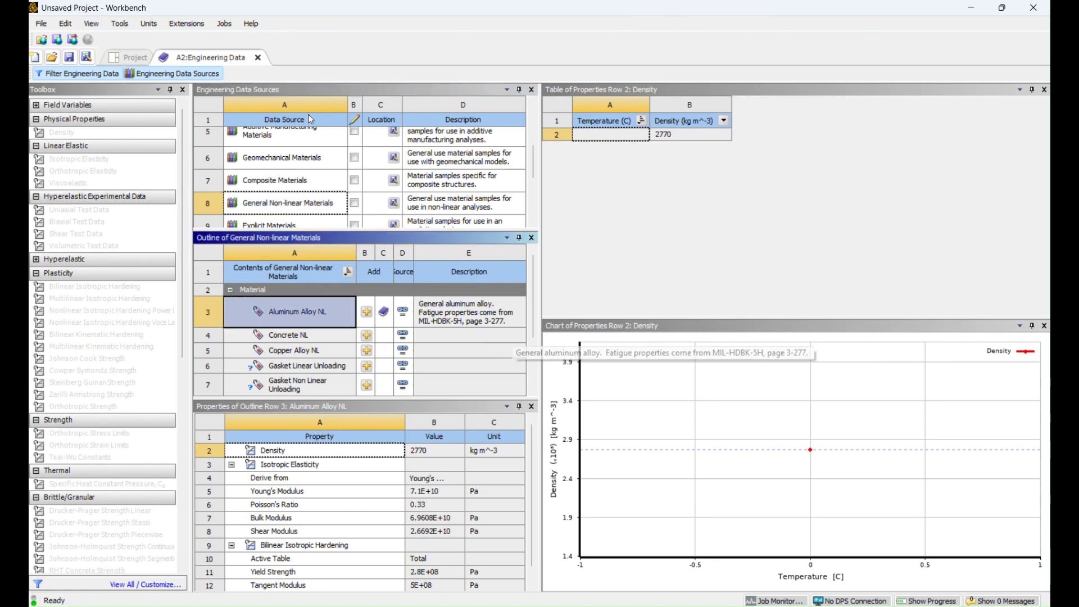
click(197, 73)
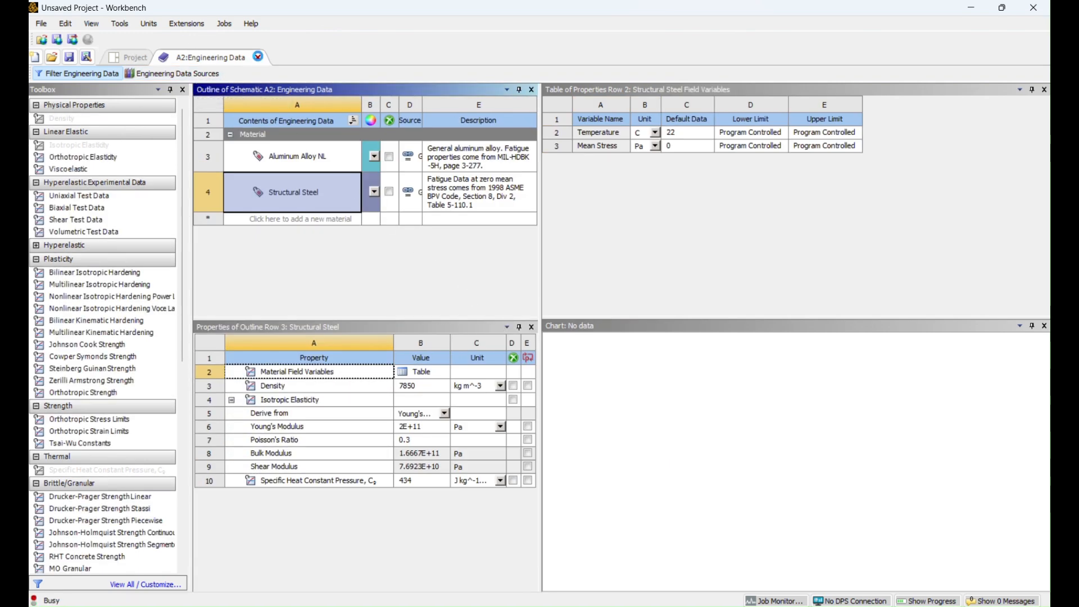
click(257, 58)
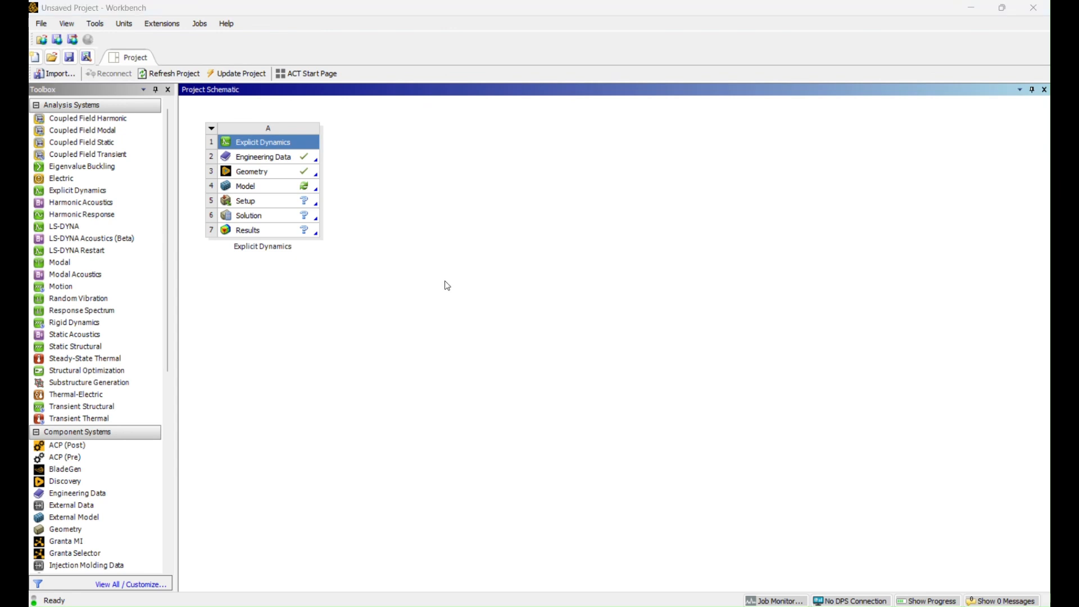
Step: Launch Mechanical from the Model cell and dismiss the script error dialog
click(282, 191)
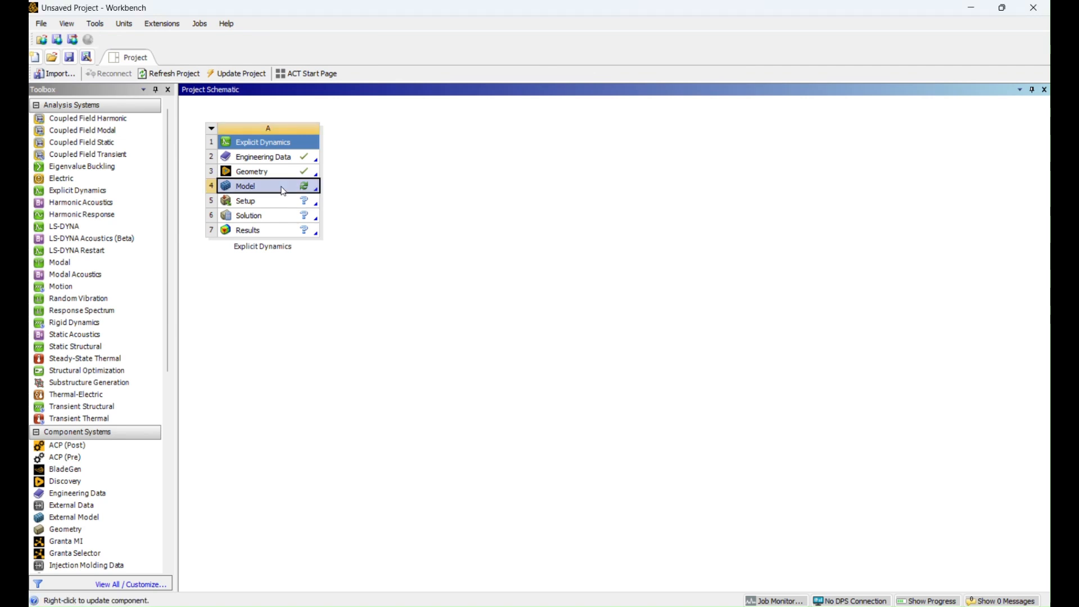
double_click(264, 189)
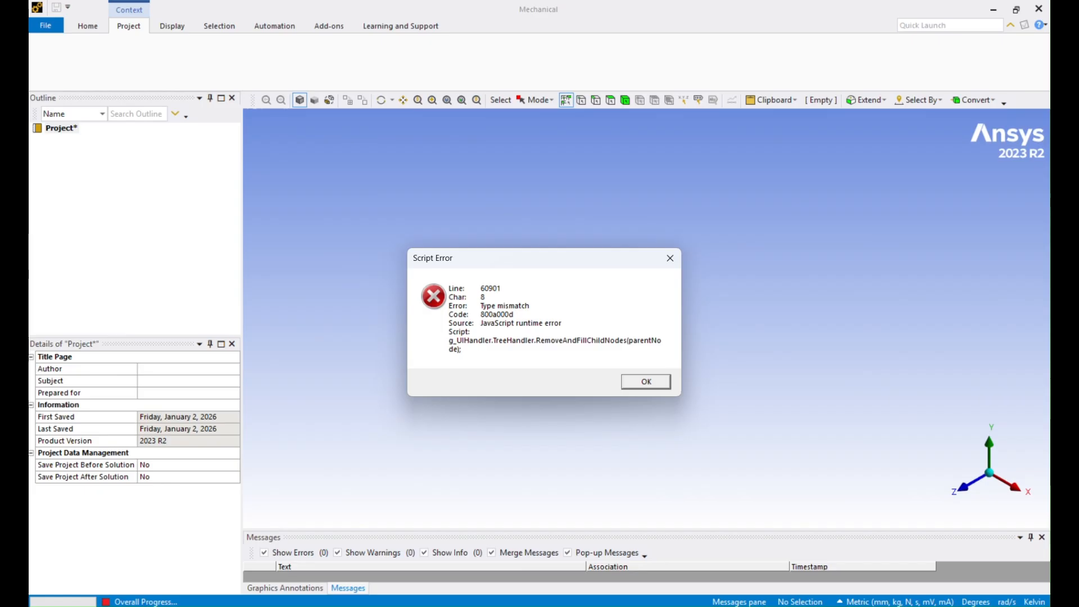
click(646, 382)
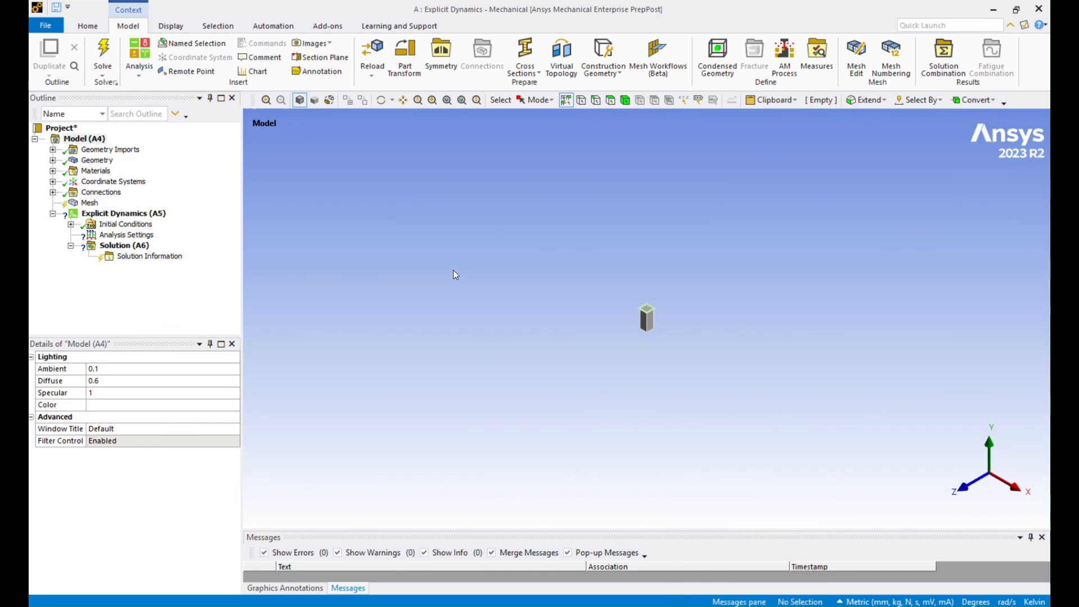
Step: Assign Aluminum Alloy NL as the material of the first SYS\Solid body
middle_drag(728, 361, 671, 326)
scroll(665, 321, up, 5)
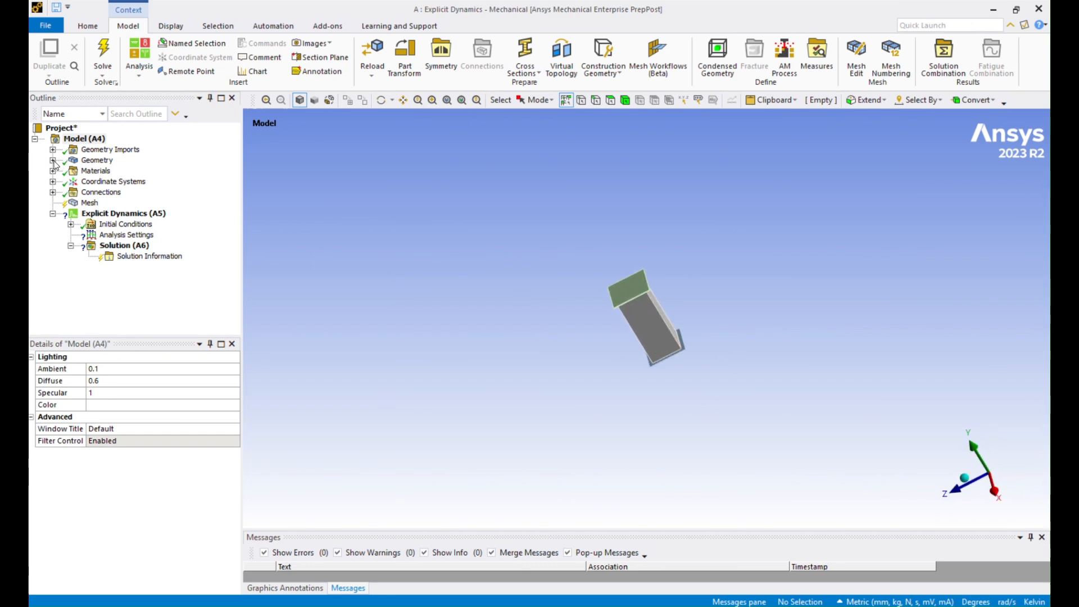
click(53, 160)
click(115, 171)
middle_drag(543, 371, 728, 320)
click(1005, 493)
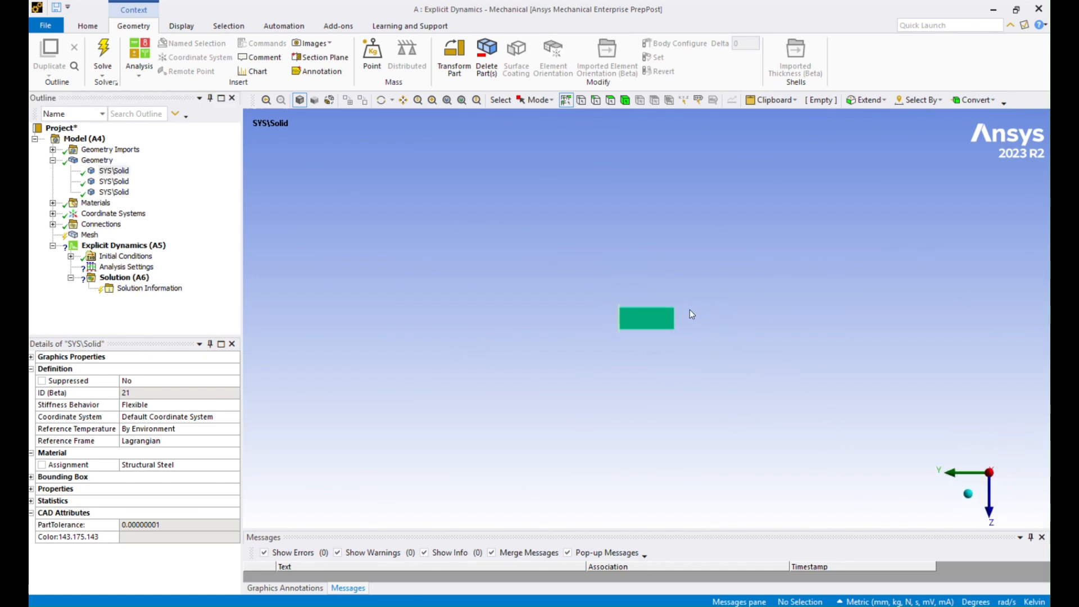
scroll(681, 329, up, 5)
scroll(672, 336, up, 6)
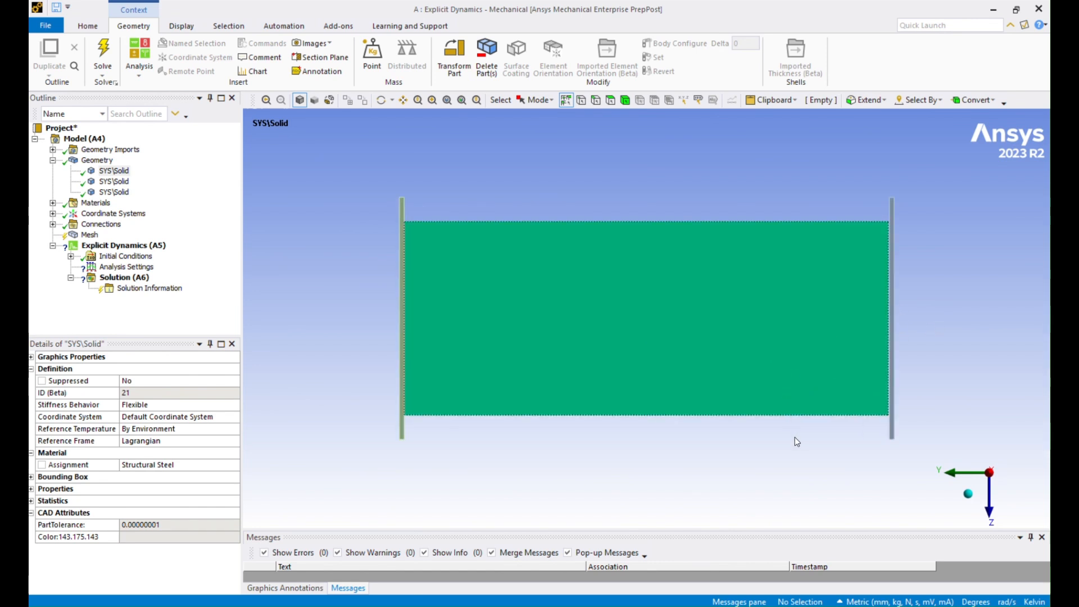
ctrl+middle_drag(795, 437, 661, 396)
scroll(809, 318, down, 2)
scroll(762, 293, up, 3)
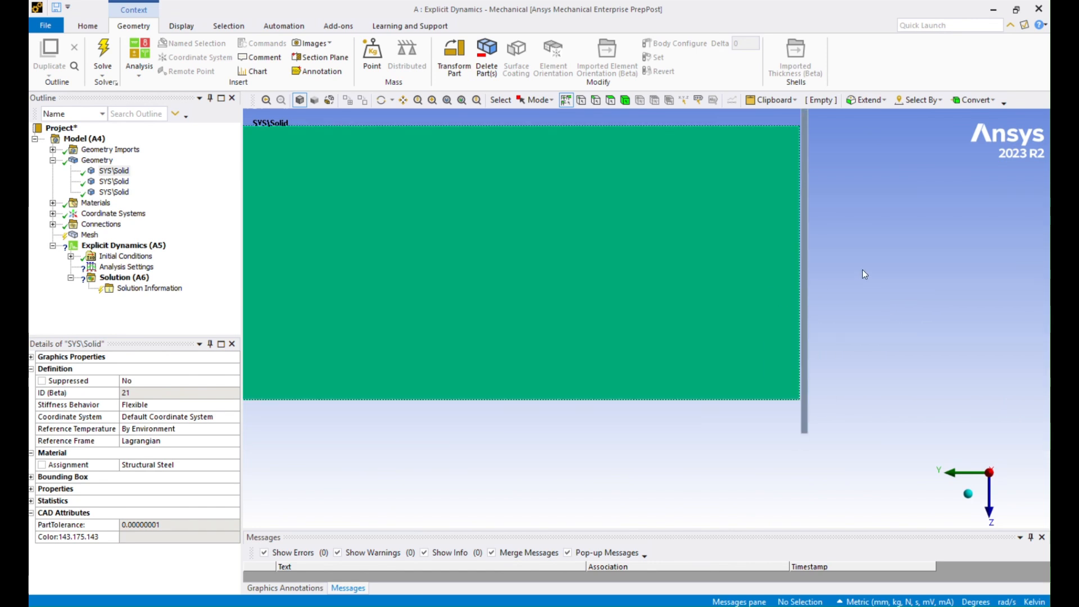
click(114, 170)
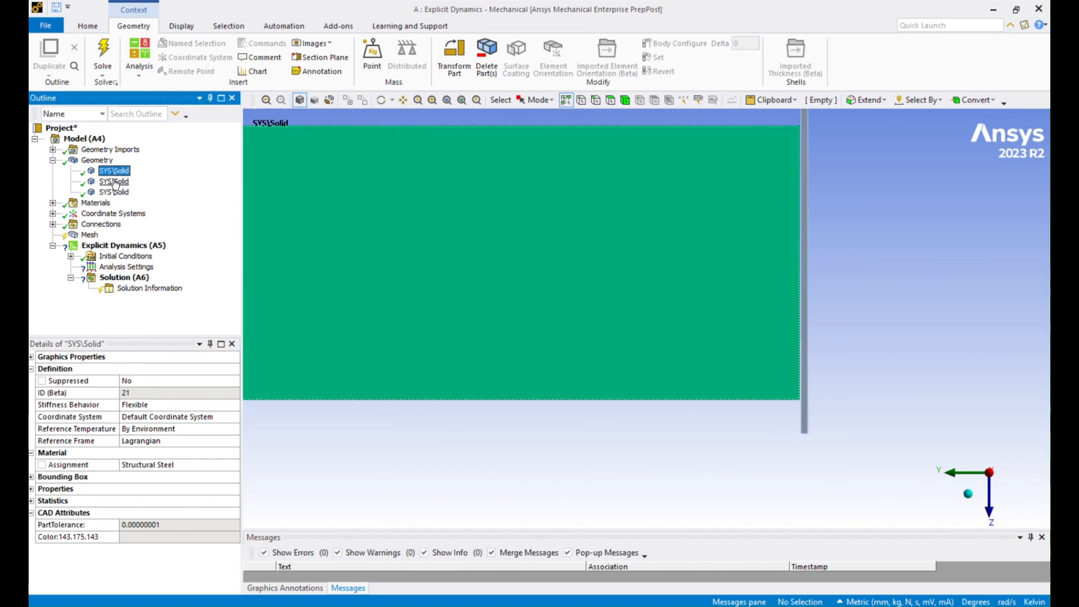
click(236, 465)
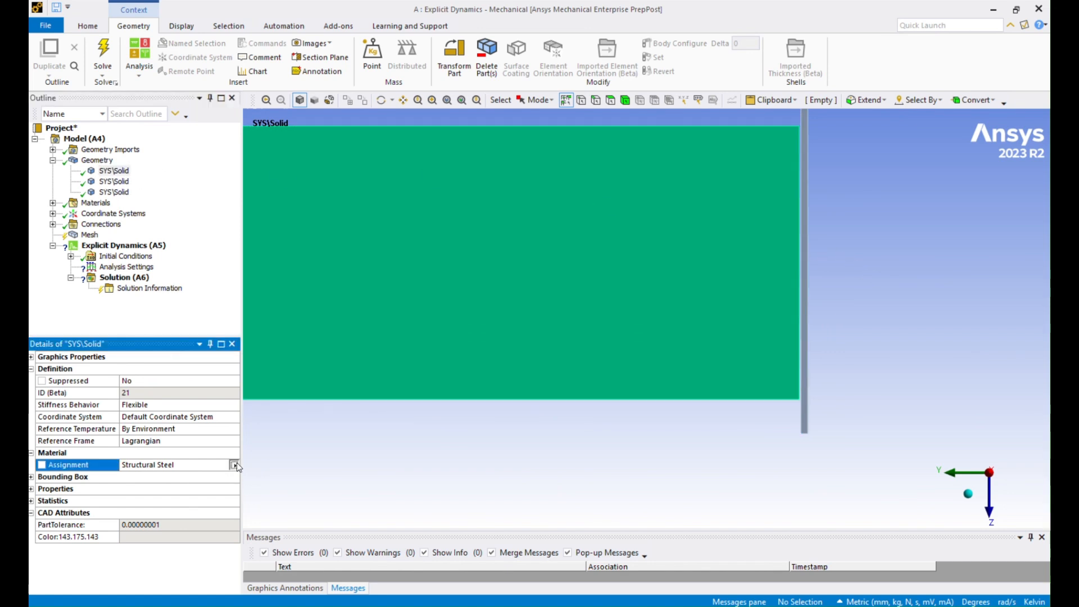
click(233, 464)
click(306, 365)
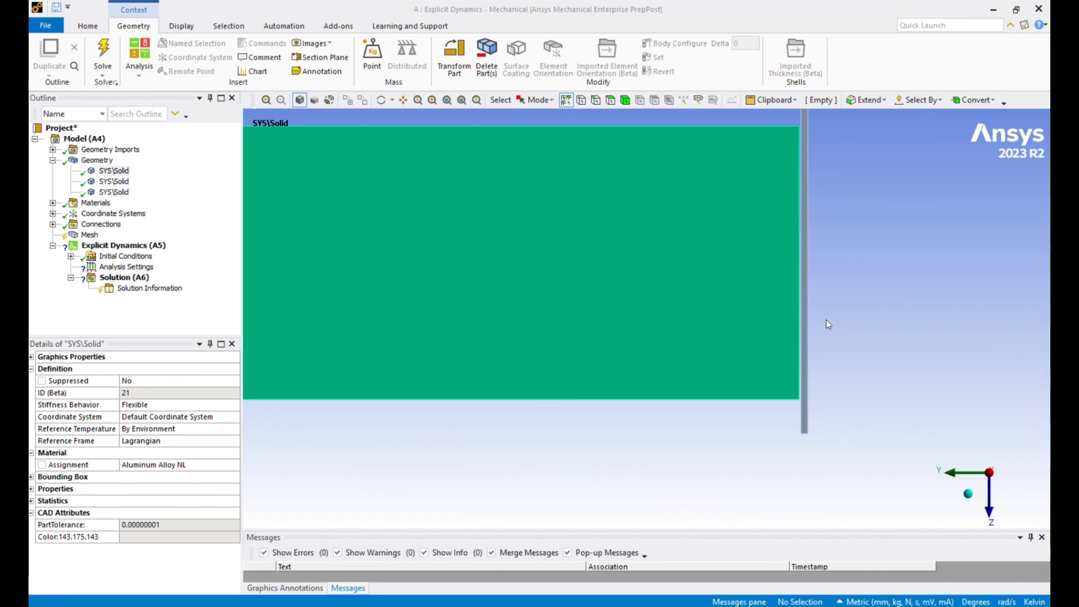
Step: Set the second SYS\Solid end plate's Stiffness Behavior to Rigid, dismissing the script error
click(114, 181)
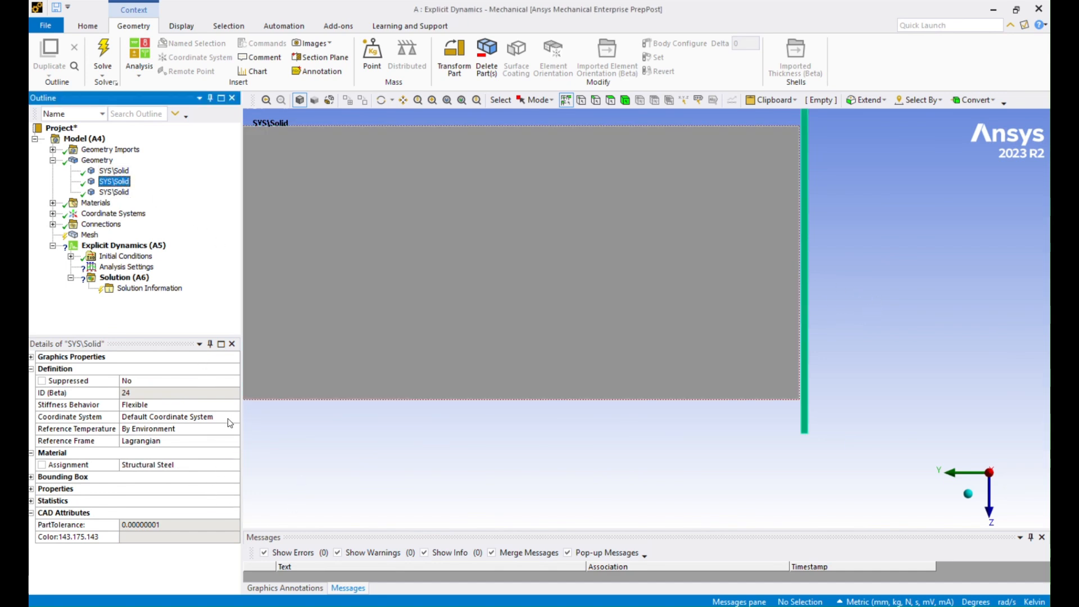
click(236, 405)
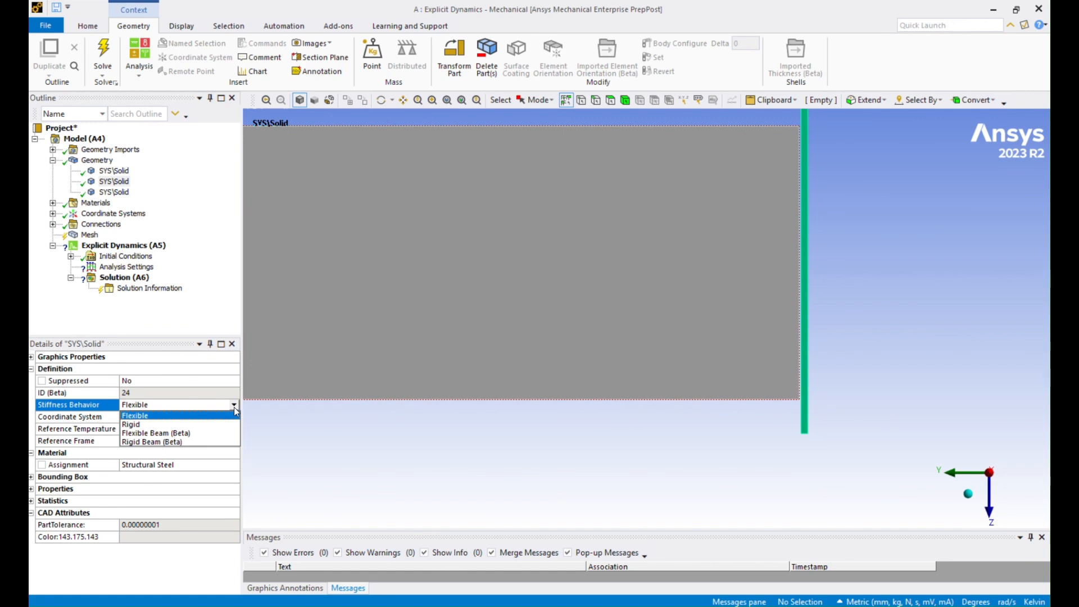
click(187, 424)
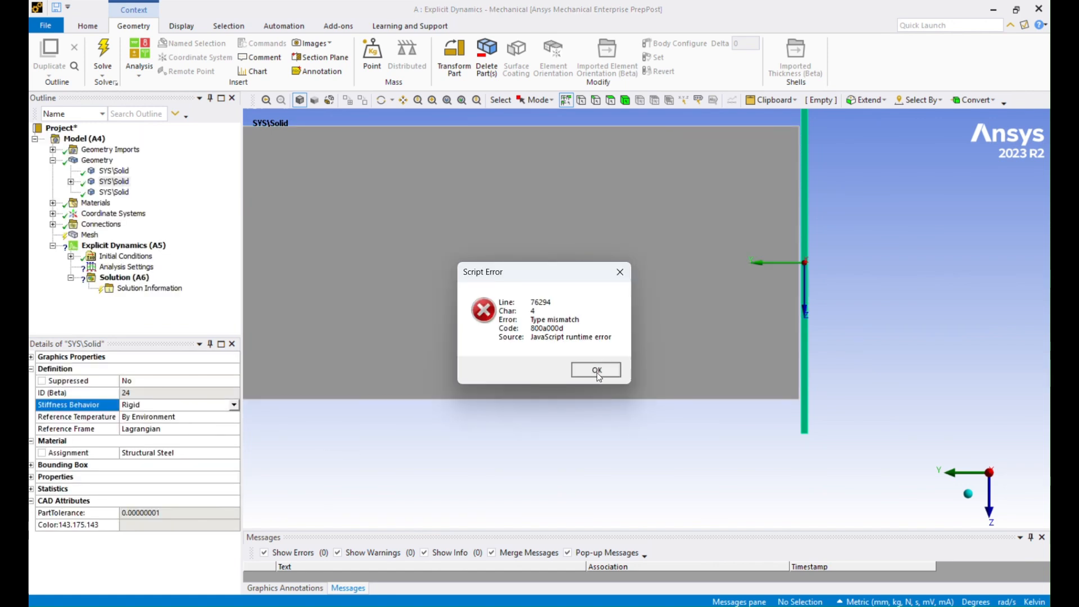
click(596, 370)
click(115, 192)
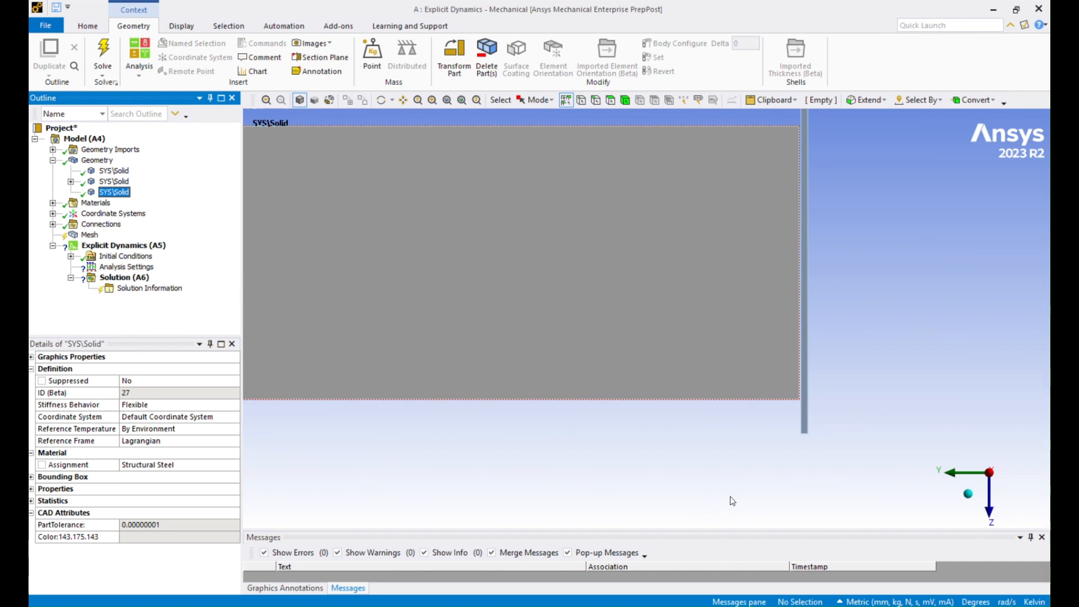
scroll(564, 422, down, 5)
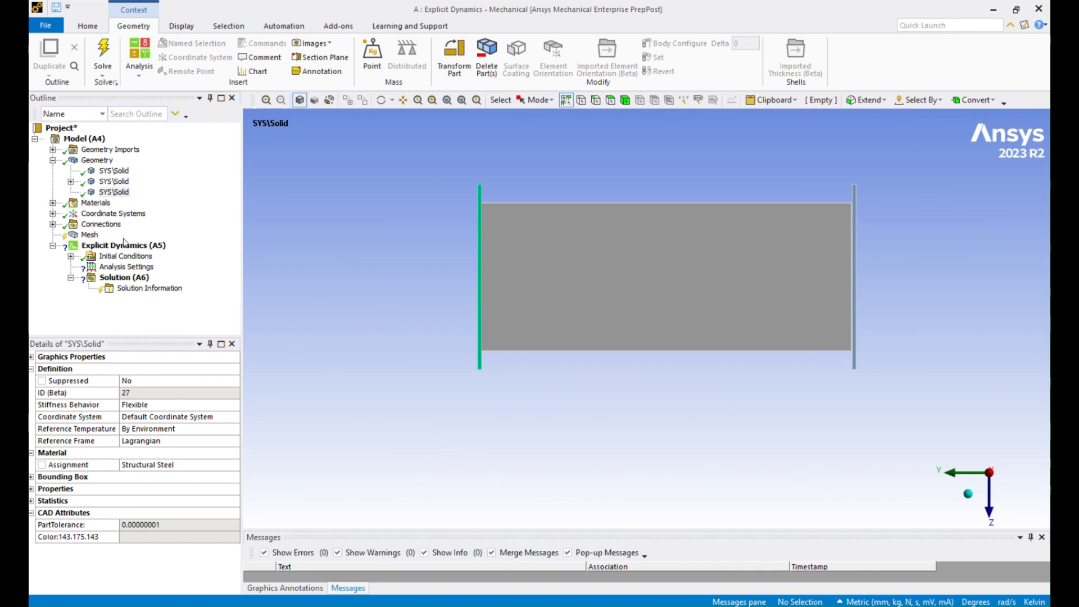
Step: Suppress the first bonded Contact Region under Connections > Contacts
click(52, 224)
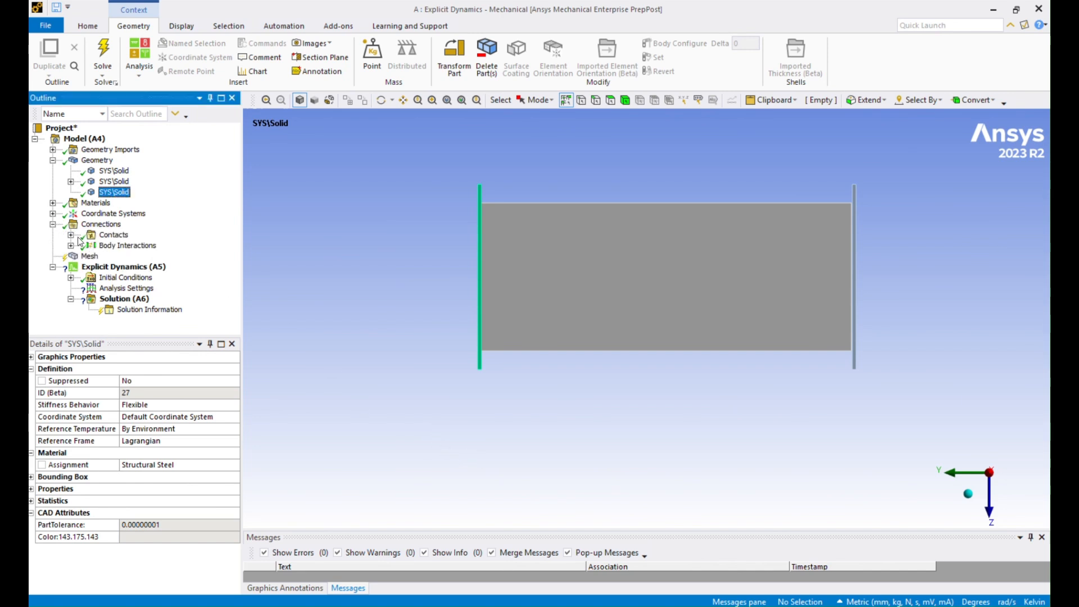
click(71, 235)
click(141, 245)
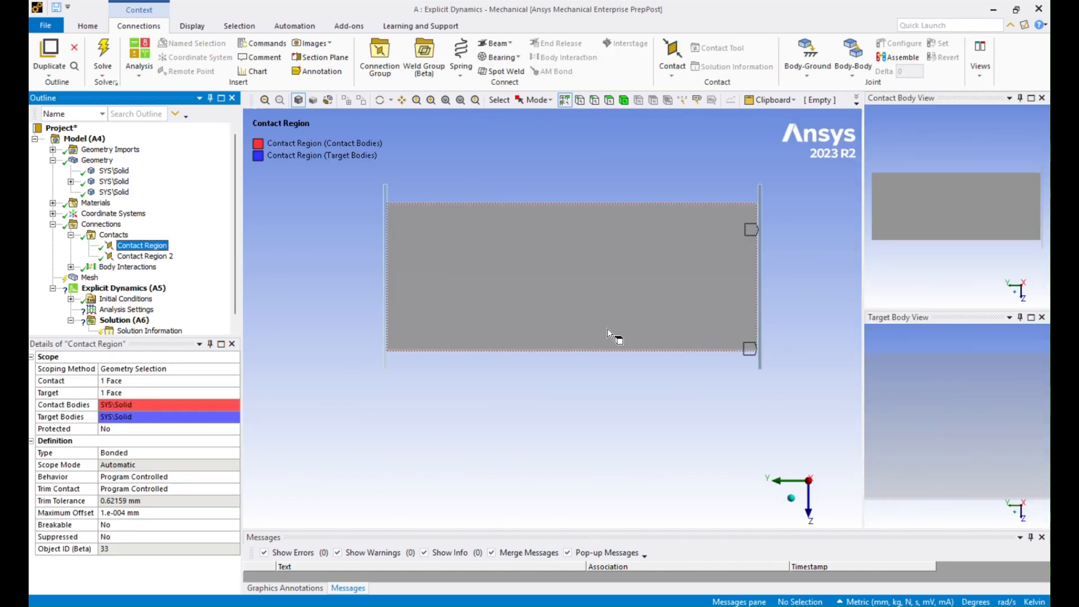
right_click(150, 247)
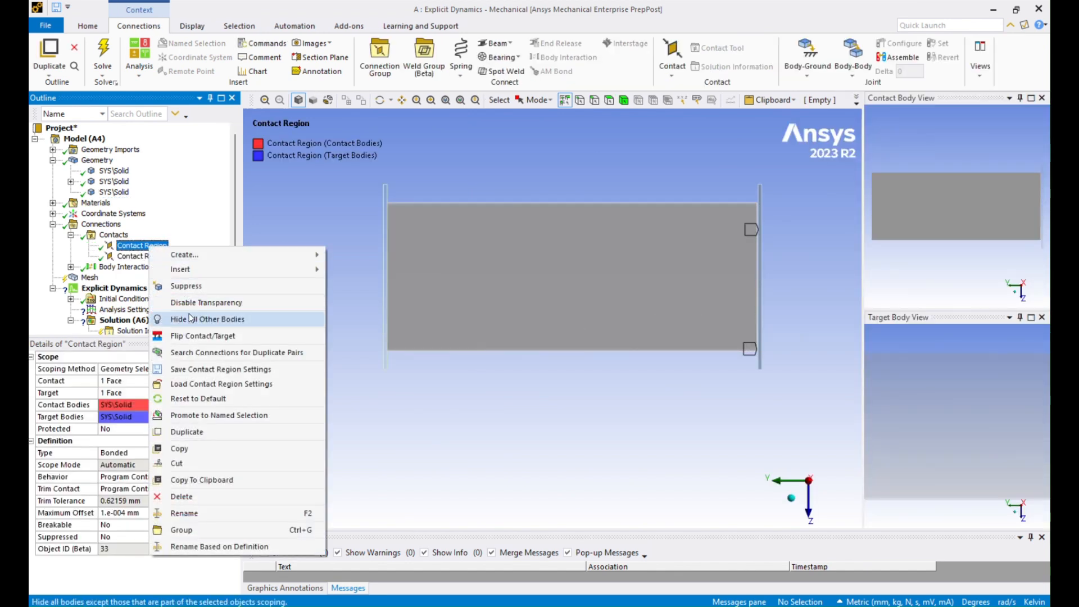
click(208, 286)
Step: Review Contact Region 2 and the Body Interactions settings
click(164, 259)
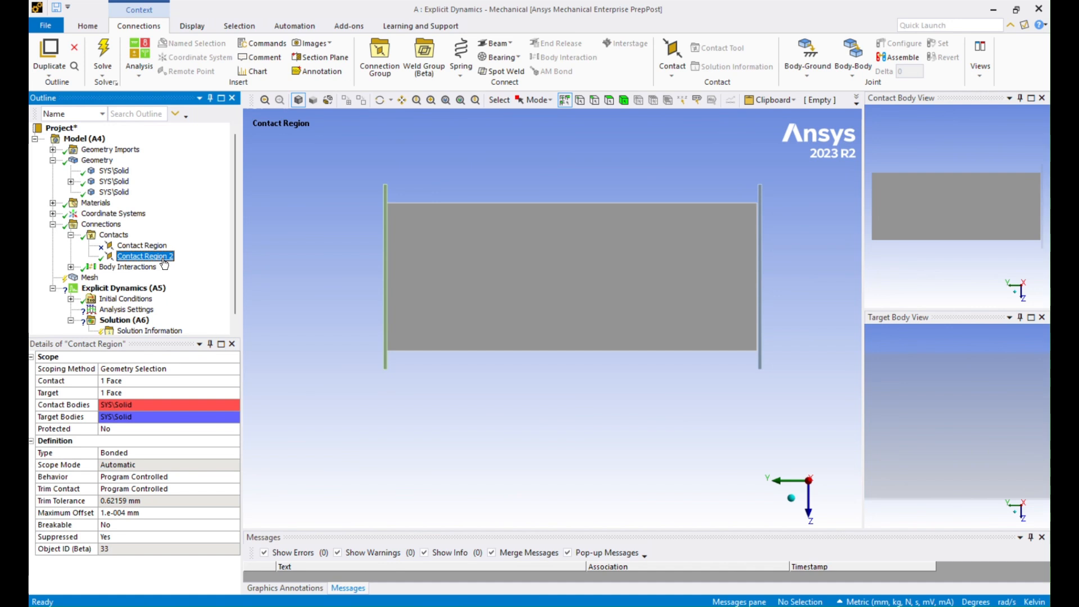
middle_drag(413, 332, 395, 329)
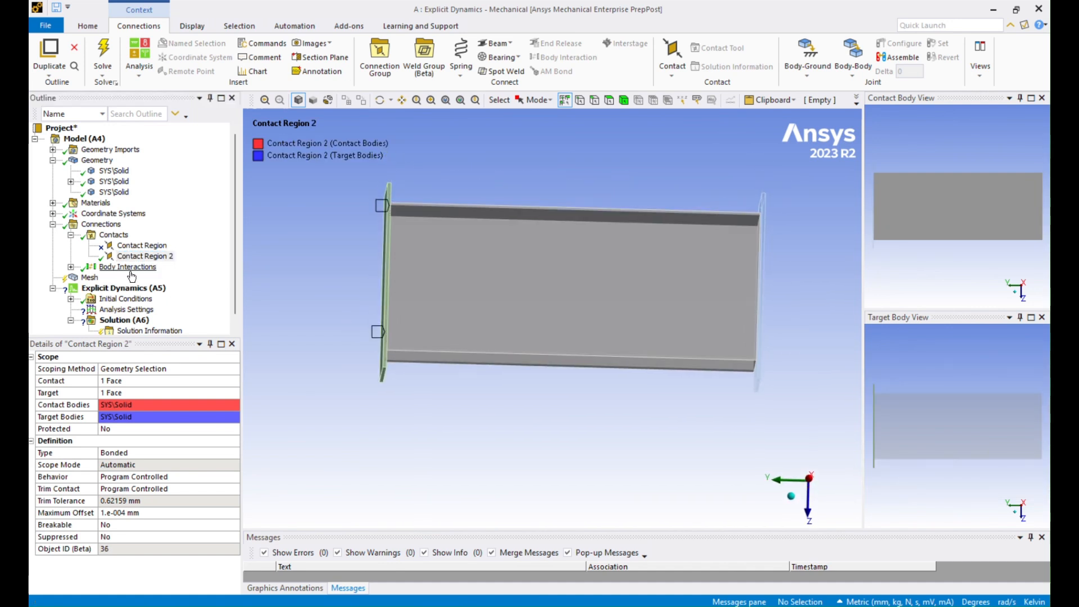
click(71, 267)
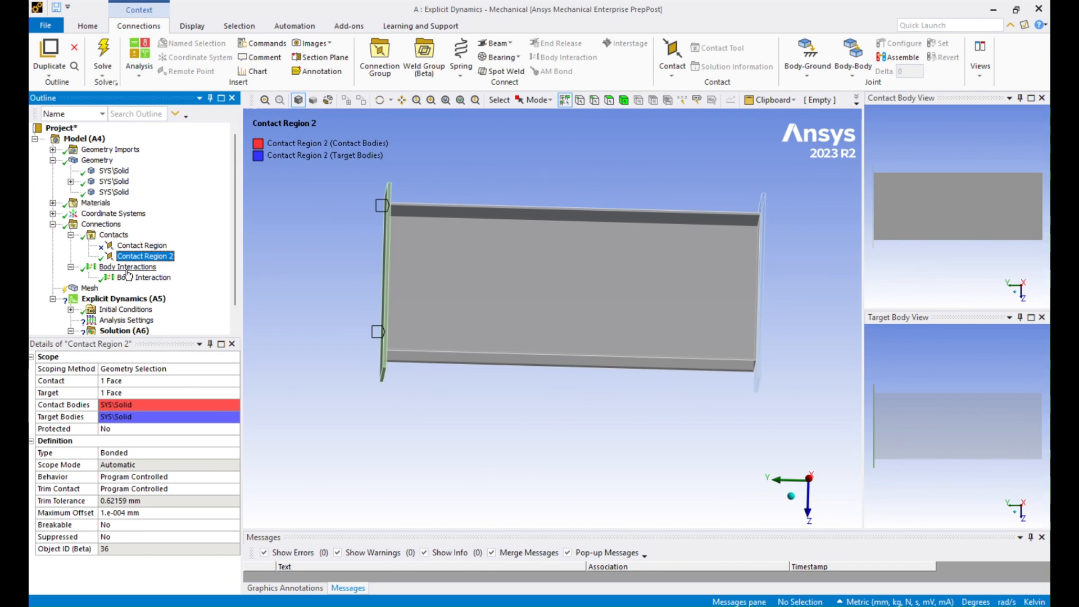
click(128, 268)
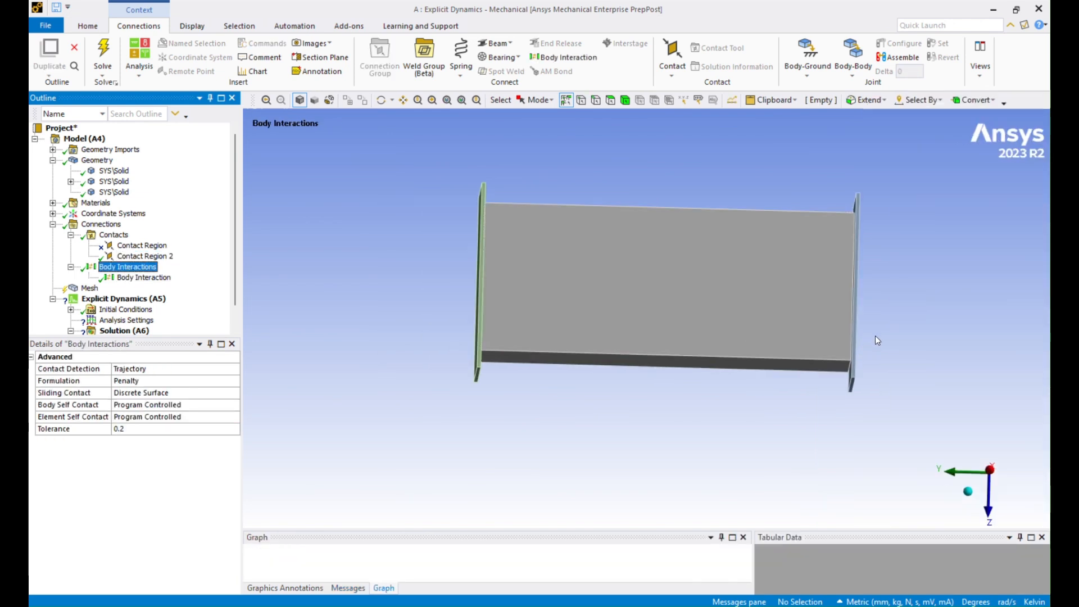
middle_drag(875, 340, 883, 352)
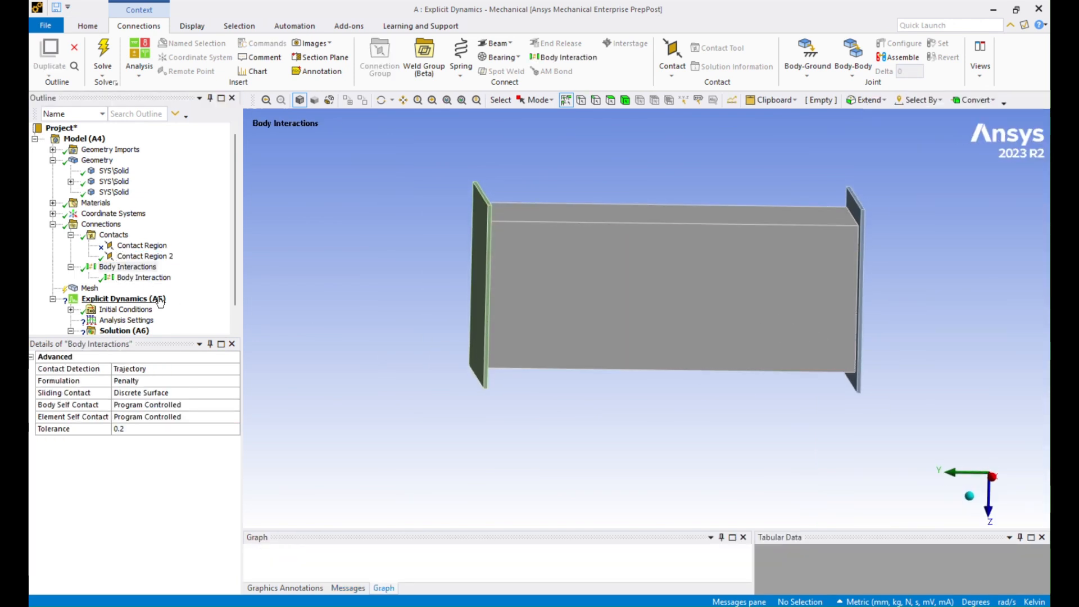
scroll(155, 288, down, 1)
Step: Generate the mesh on the tube and end plates at the default 6.2159 mm element size
click(90, 267)
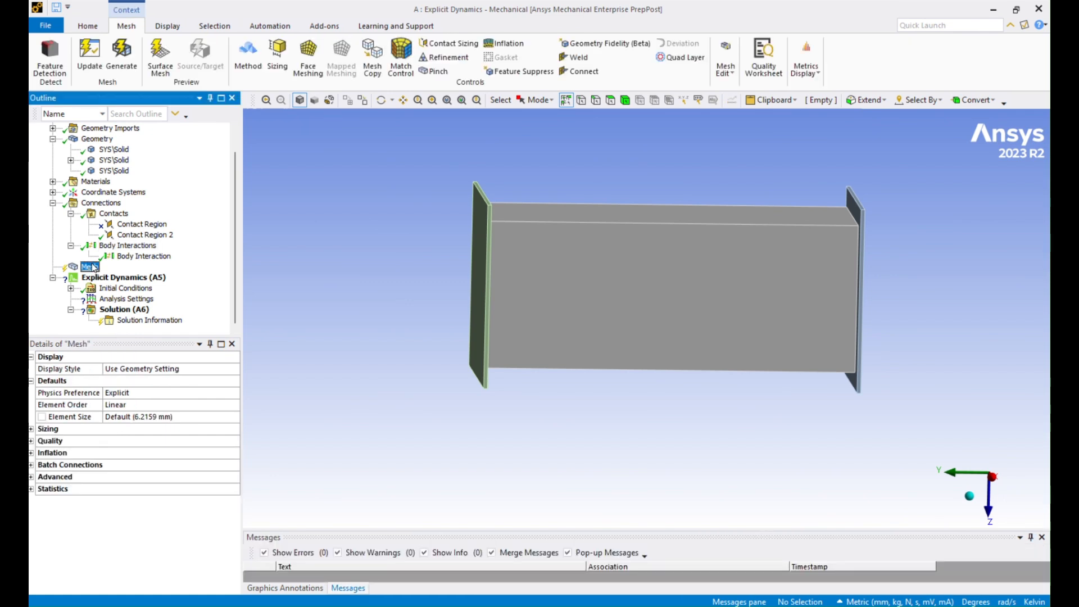
right_click(93, 268)
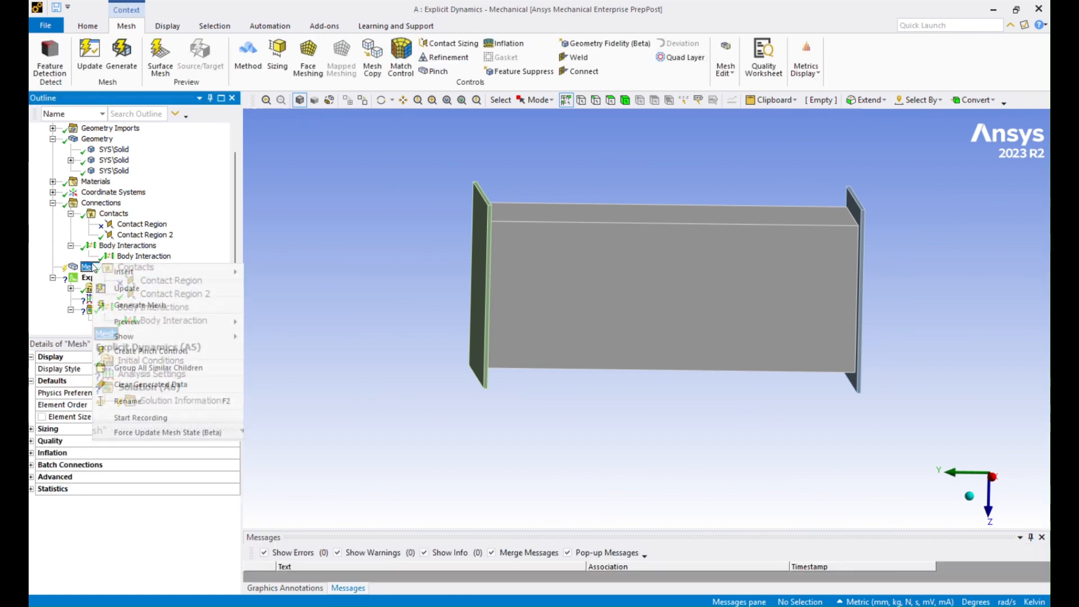
click(164, 305)
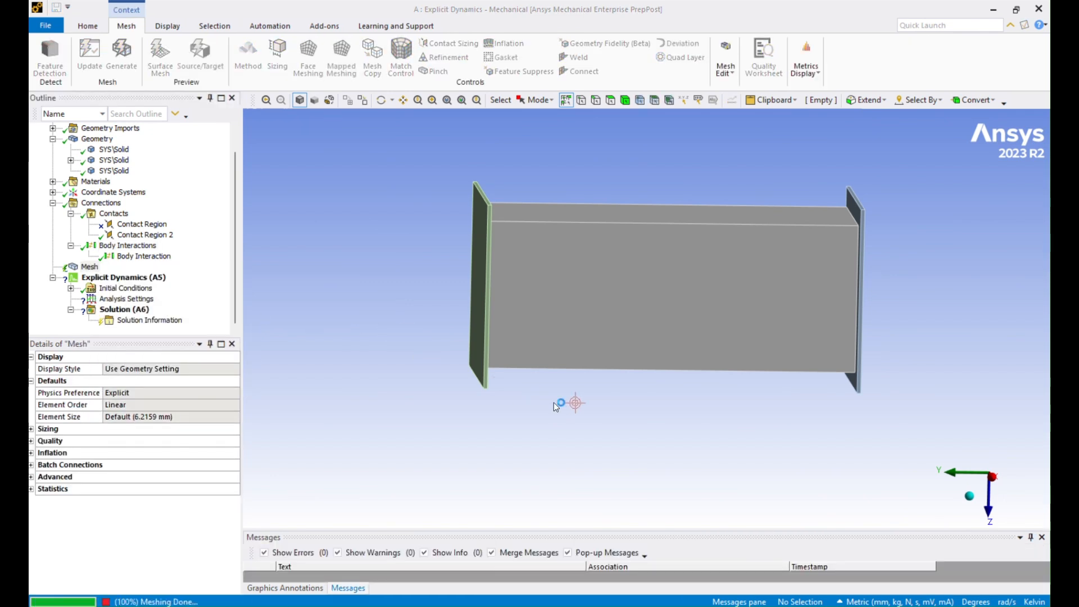
middle_drag(554, 403, 523, 401)
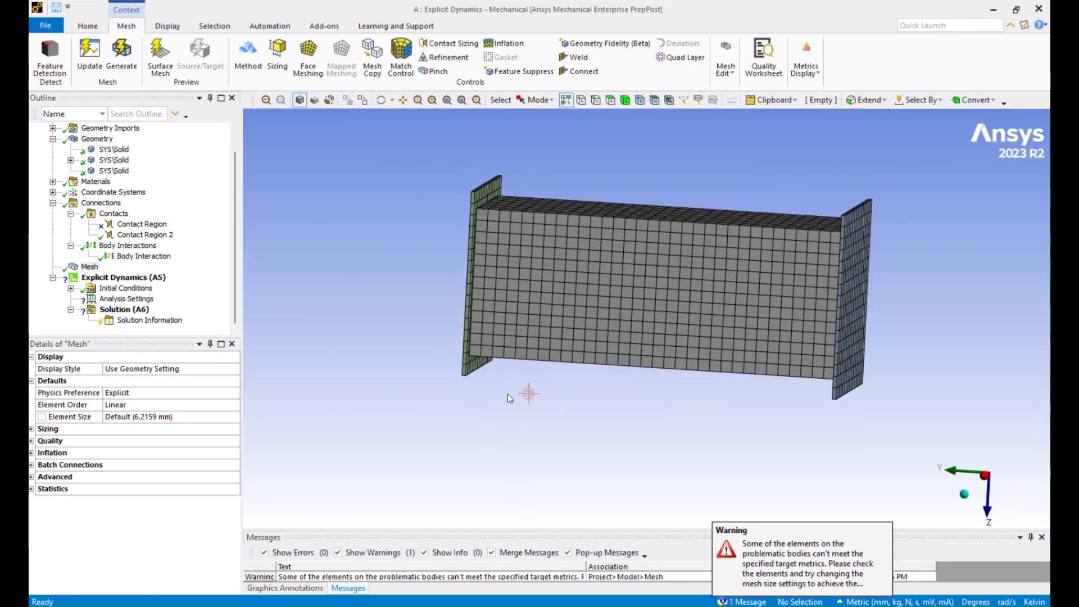
middle_click(741, 312)
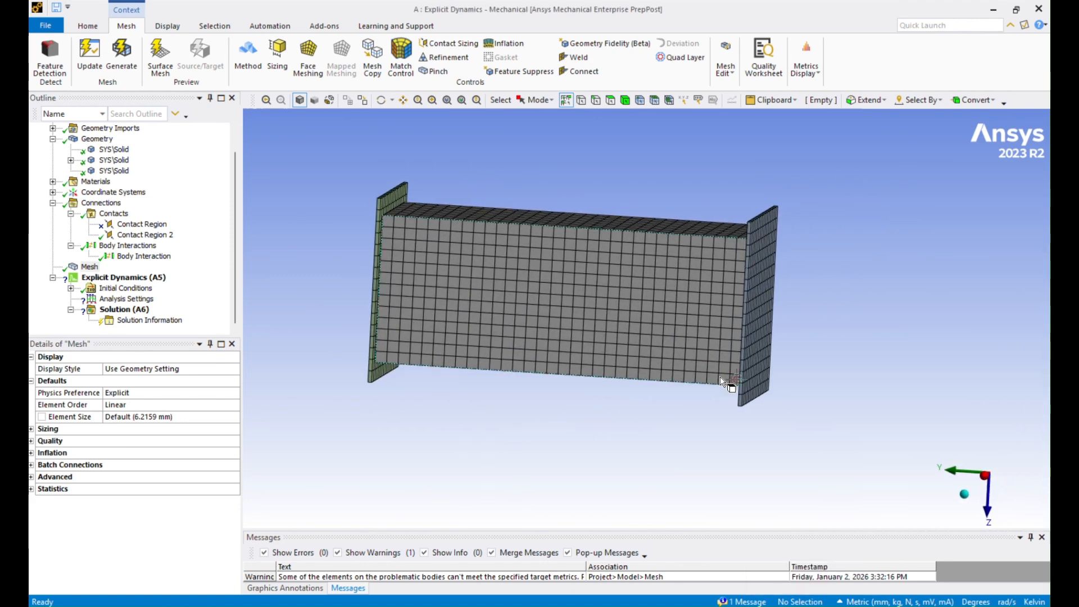
mouse_move(790, 419)
middle_down()
mouse_move(791, 393)
mouse_move(818, 414)
mouse_move(771, 420)
mouse_move(780, 424)
middle_up()
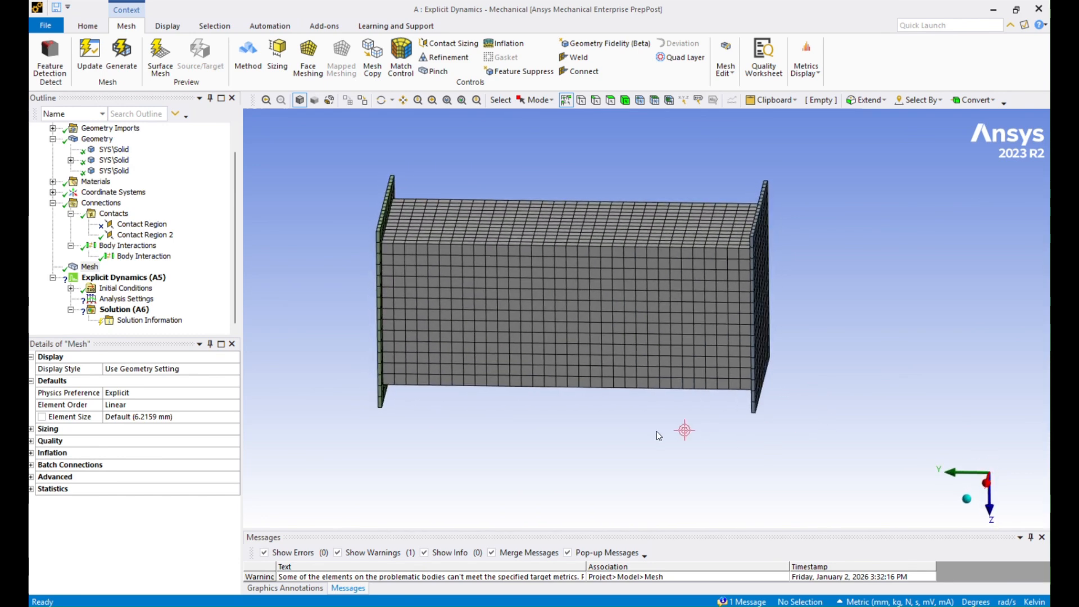
click(89, 267)
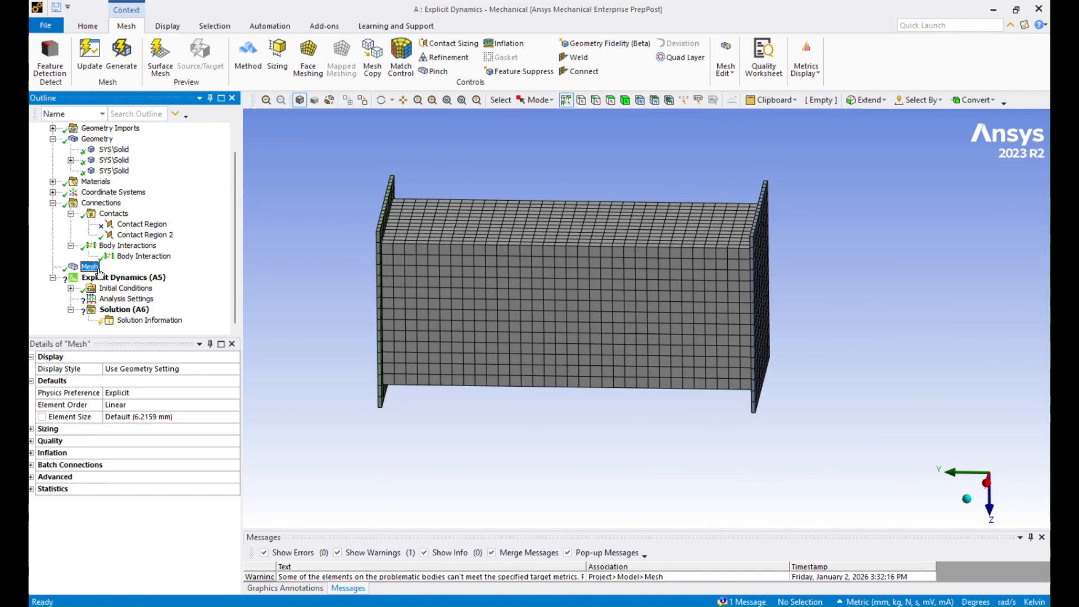
Step: Add a Body Sizing with a 3 mm element size to the square tube
click(626, 103)
click(646, 344)
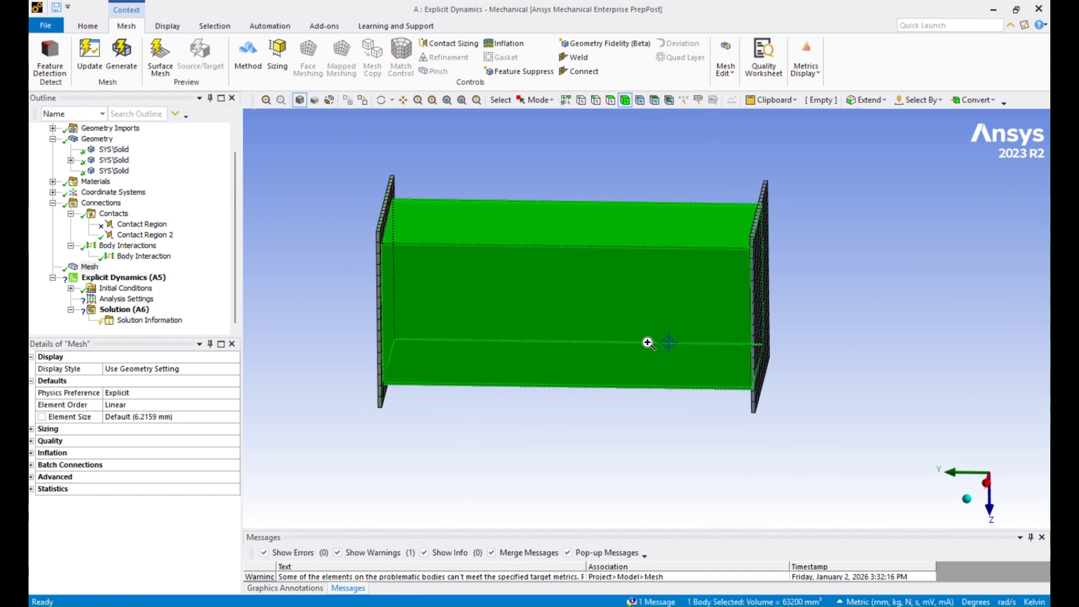
right_click(647, 345)
mouse_move(781, 20)
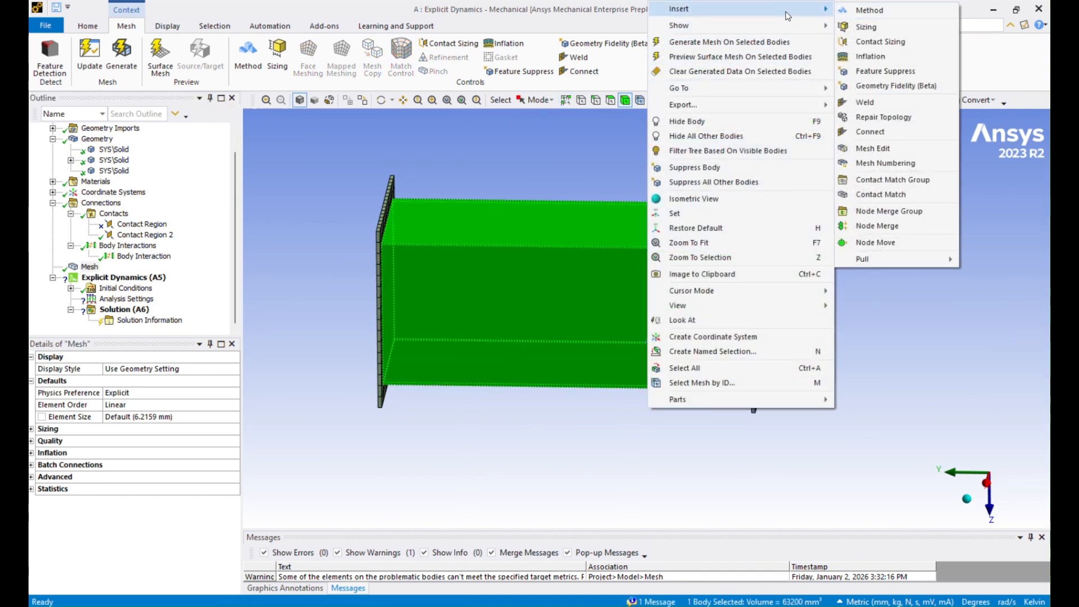
click(865, 28)
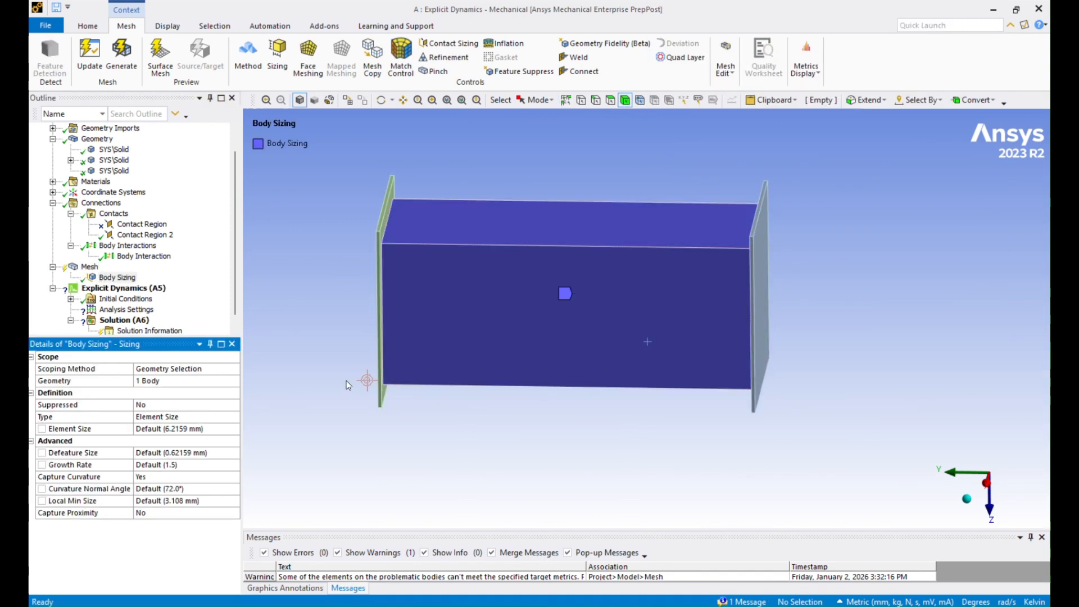
click(189, 429)
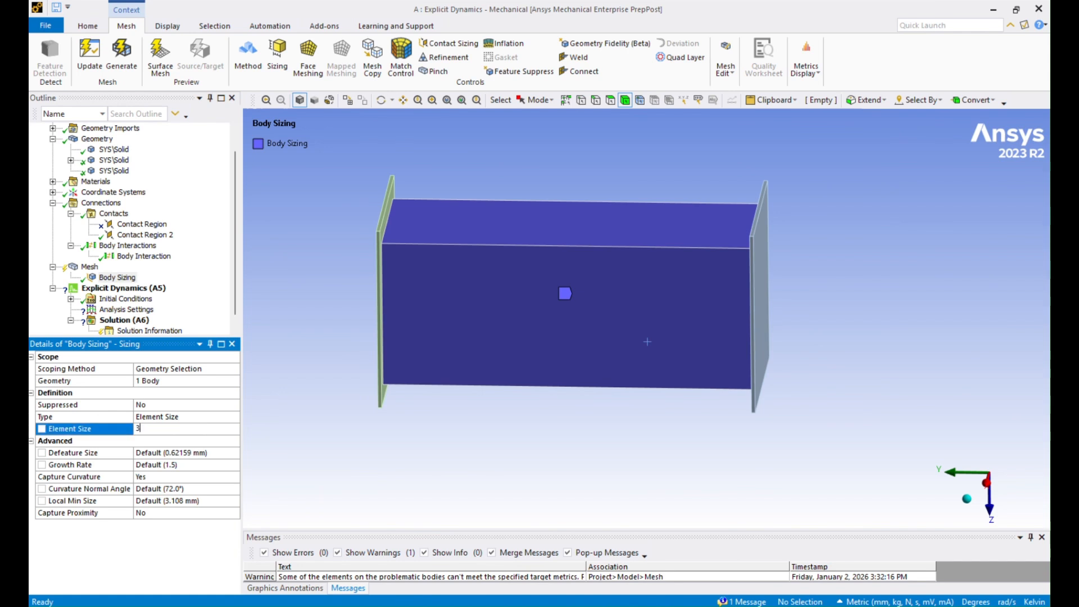
text(3)
key(Return)
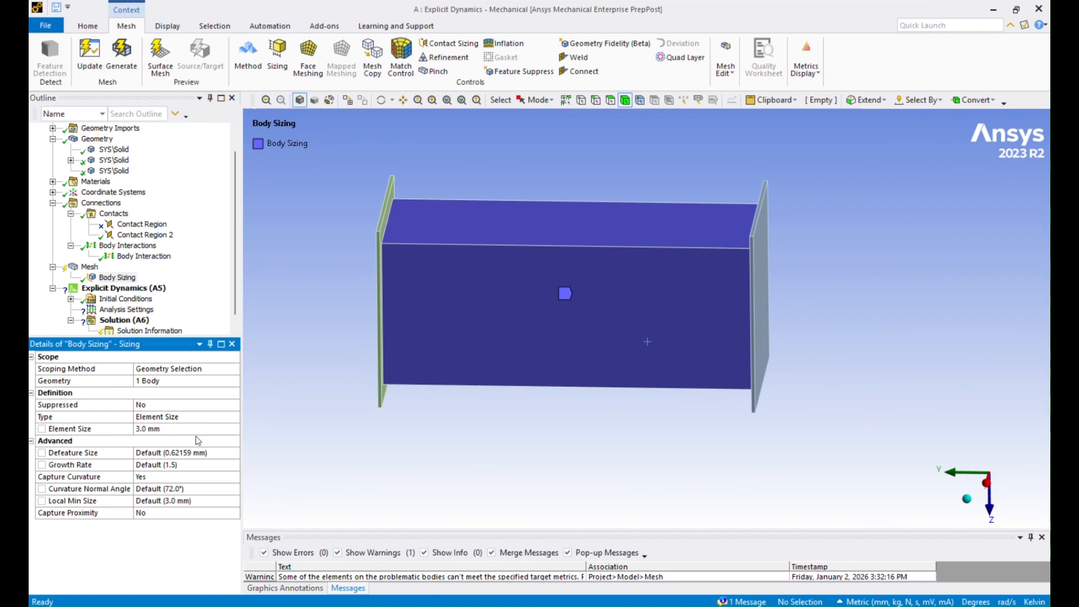
Step: Regenerate the mesh with the finer tube sizing and inspect it
right_click(127, 278)
click(174, 320)
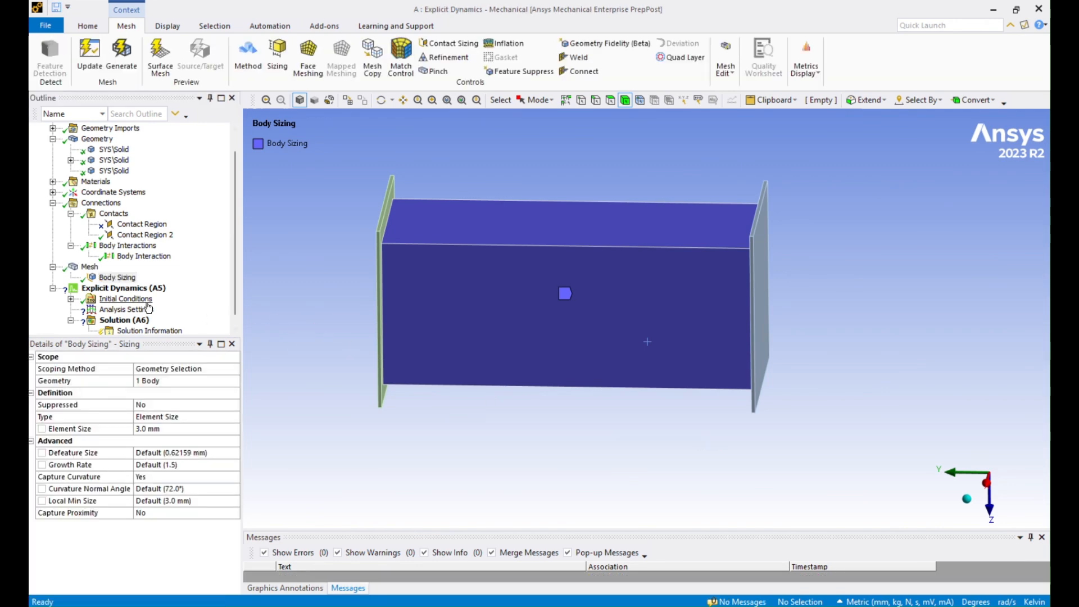
middle_drag(592, 436, 658, 427)
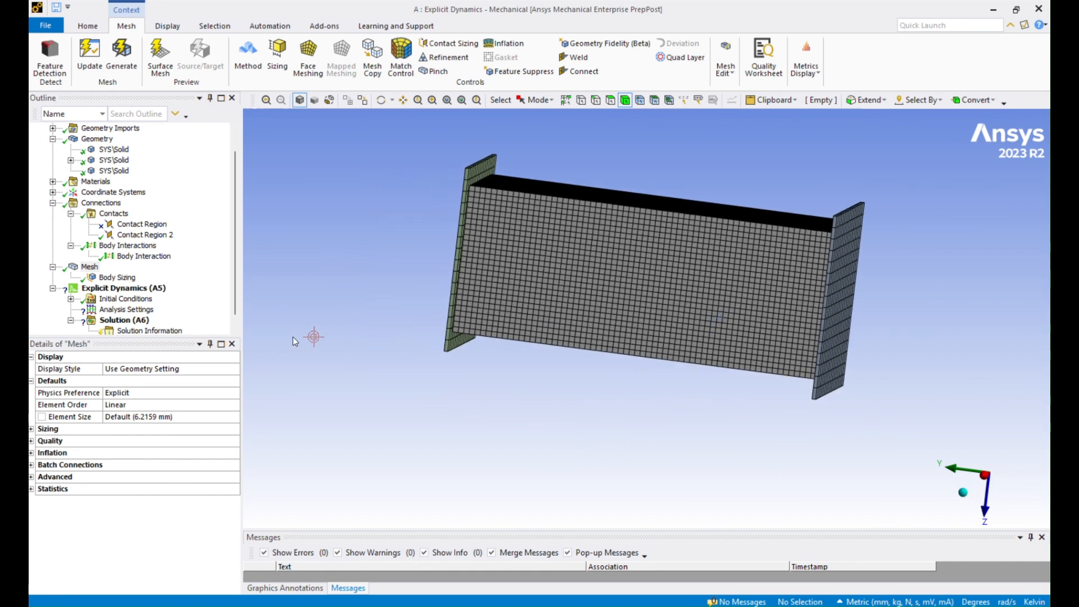
click(71, 299)
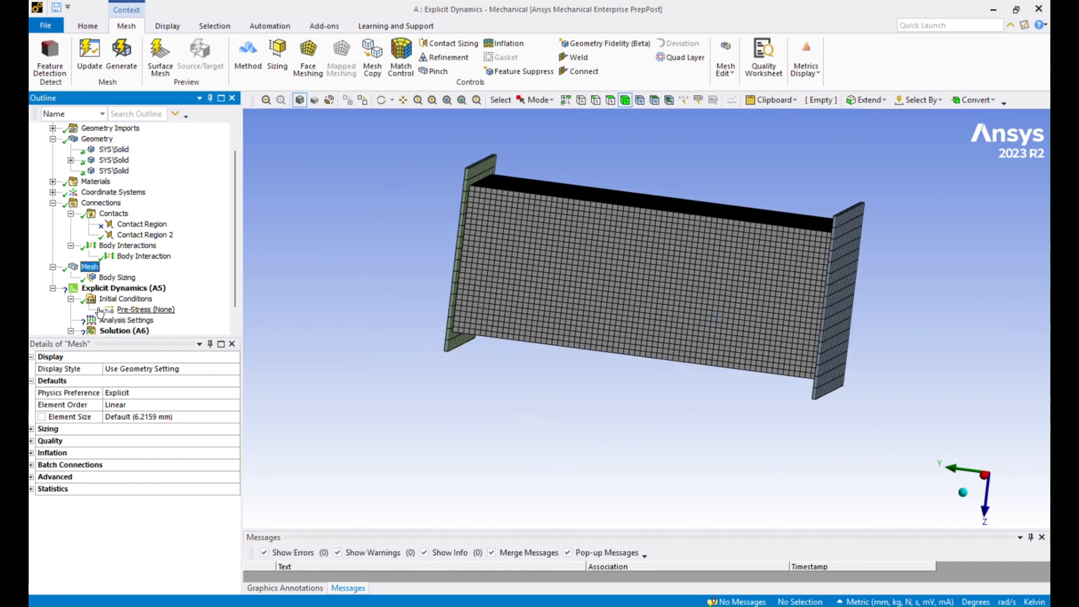
Step: Apply a Velocity load of 10000 mm/s along Y to the right end plate
click(147, 289)
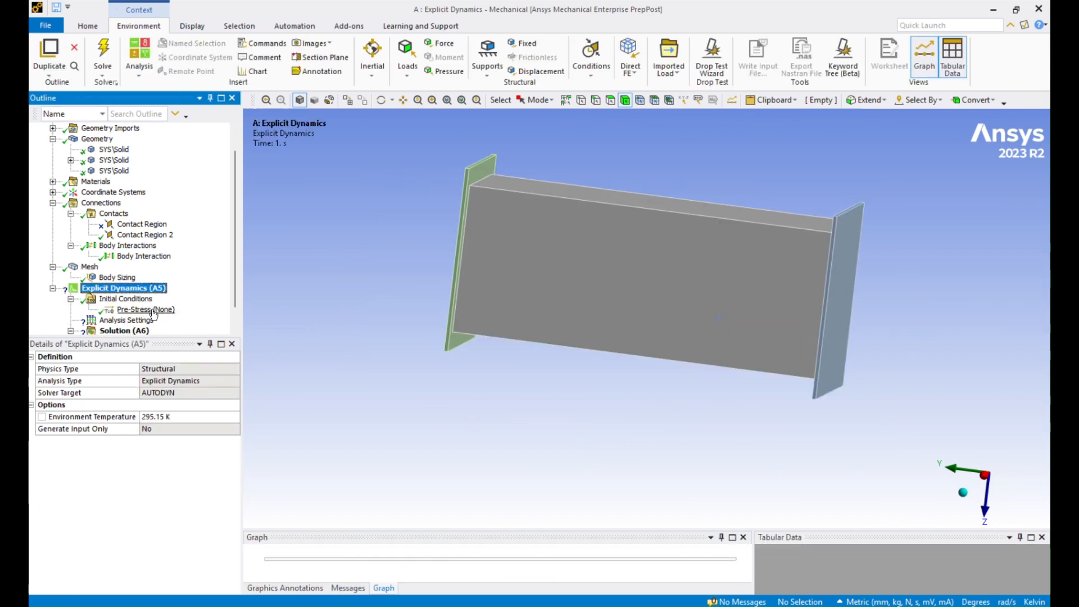
right_click(161, 289)
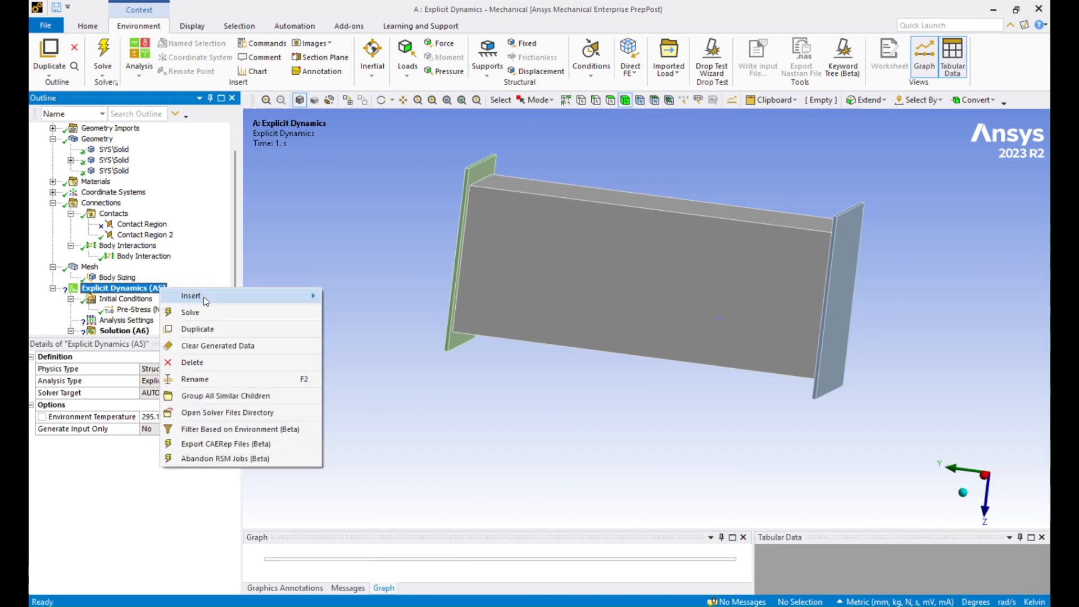
mouse_move(253, 295)
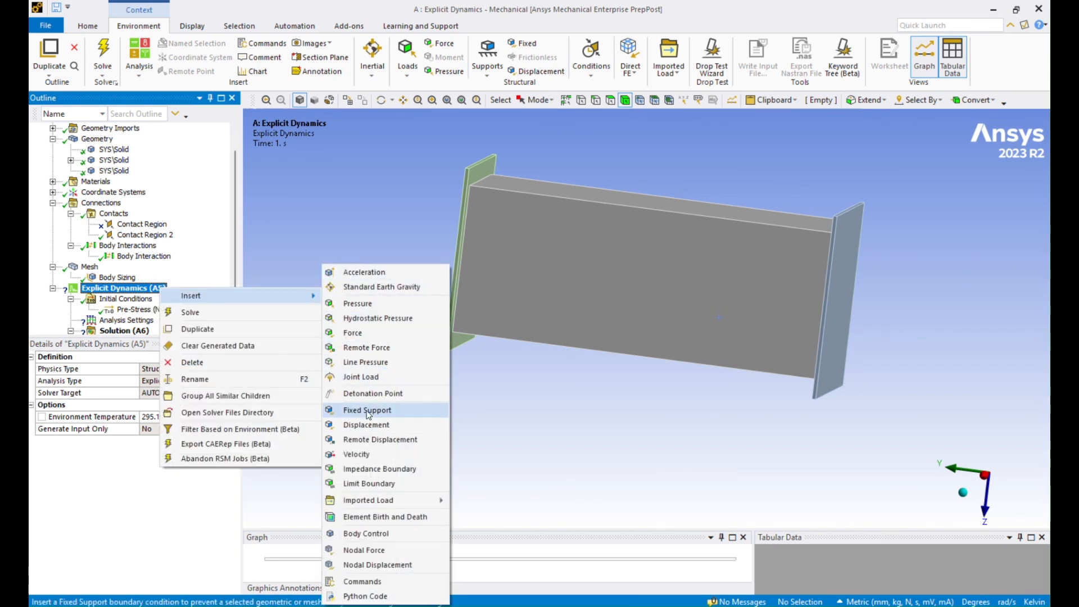
click(360, 454)
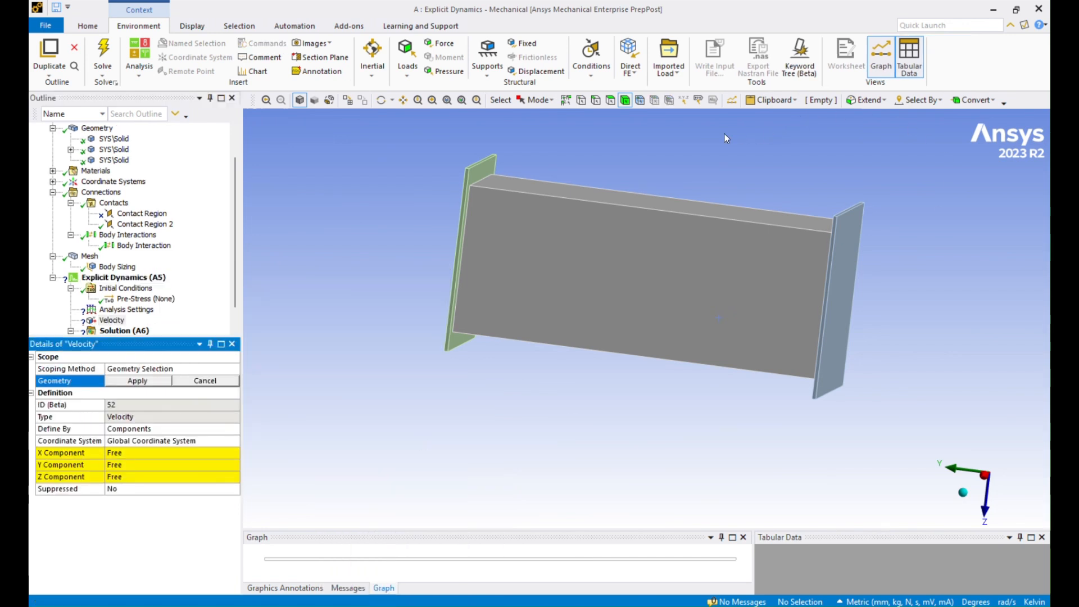
click(849, 283)
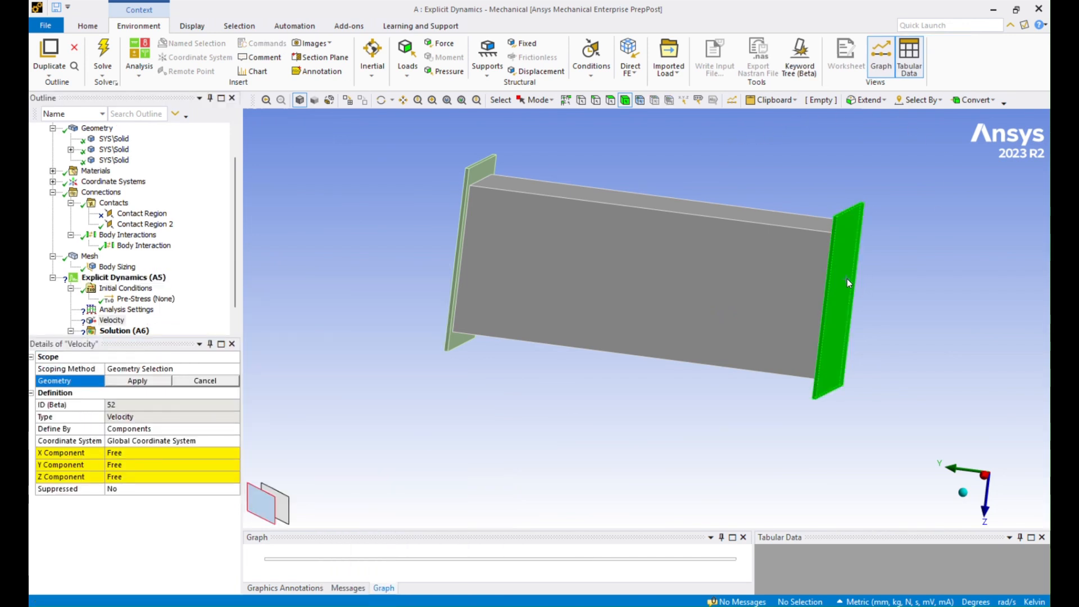
click(154, 382)
middle_drag(696, 395, 753, 396)
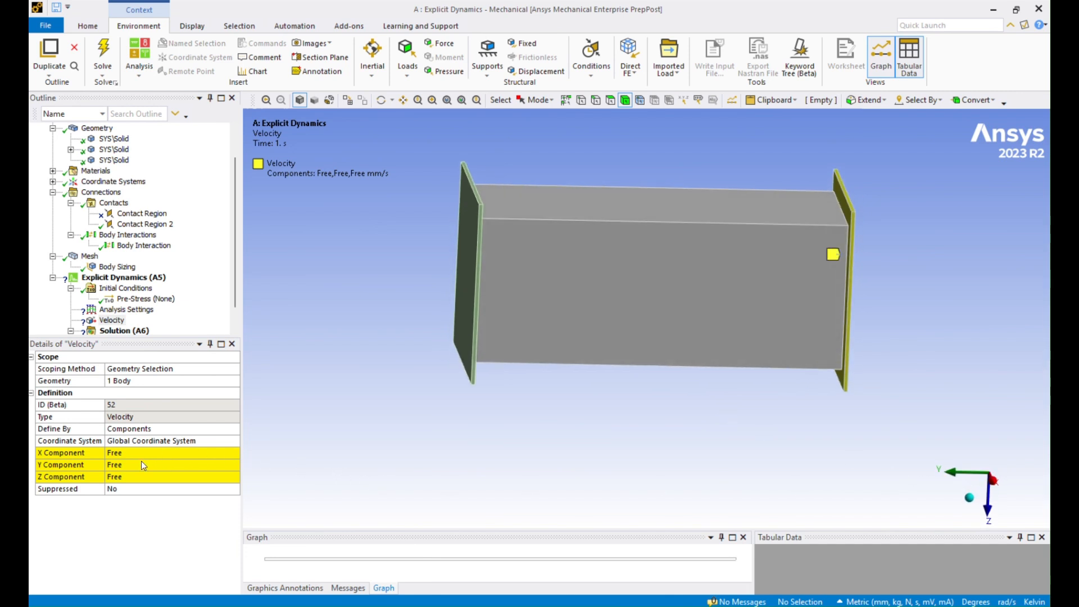
click(117, 466)
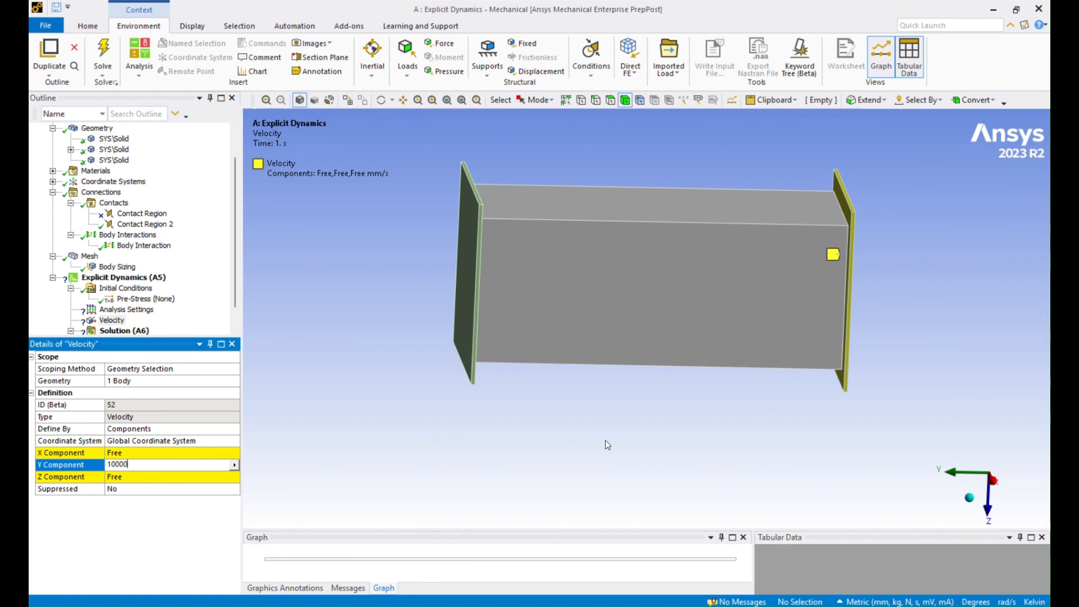
key(Return)
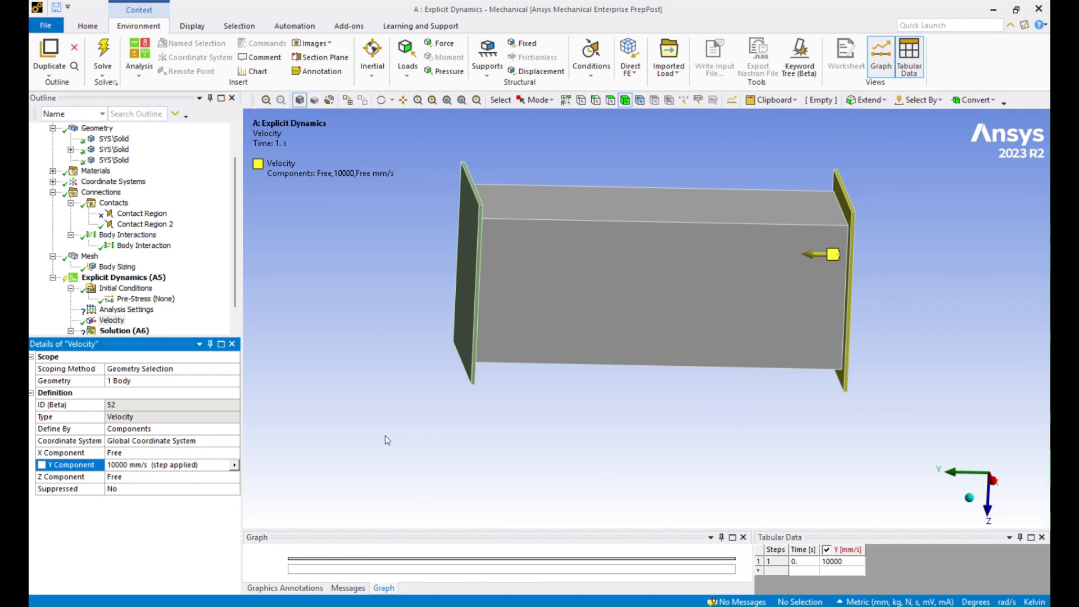
click(128, 310)
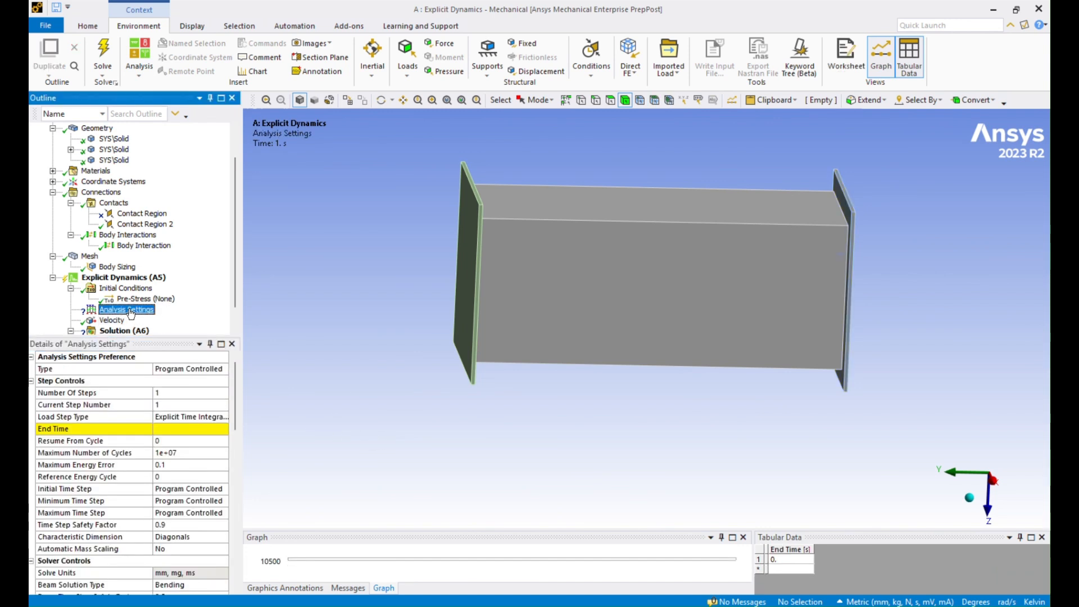
Step: Set the explicit analysis End Time to 0.001 s
click(194, 429)
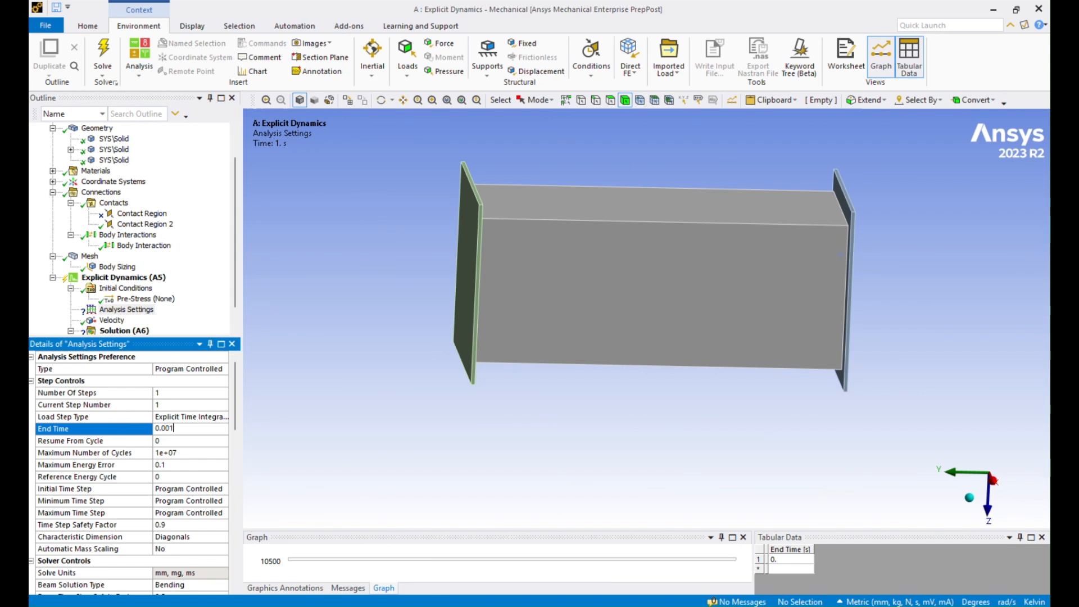
key(Return)
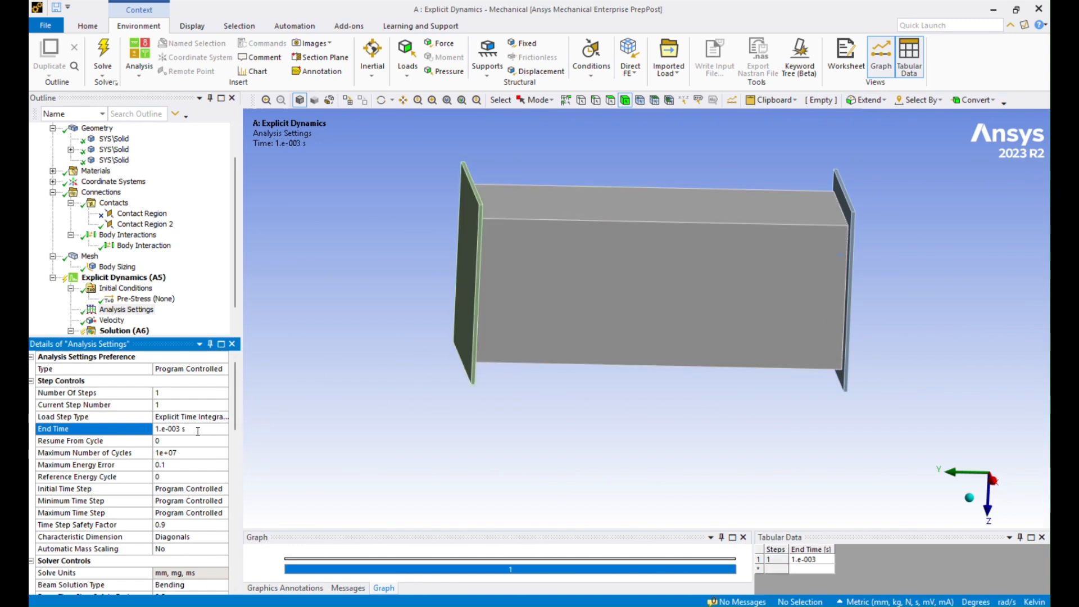
scroll(134, 326, down, 1)
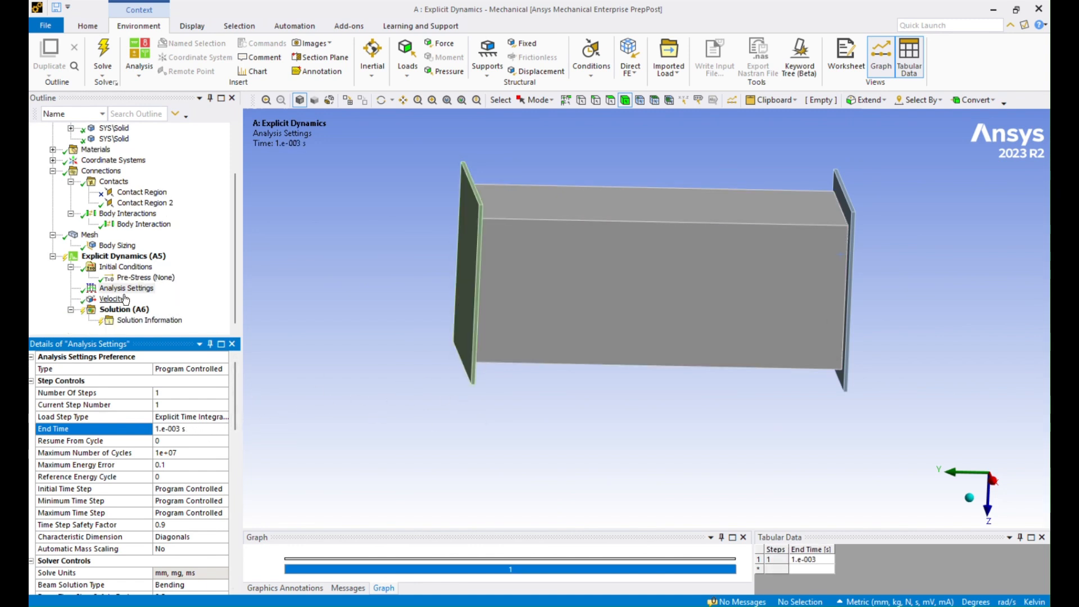
click(111, 298)
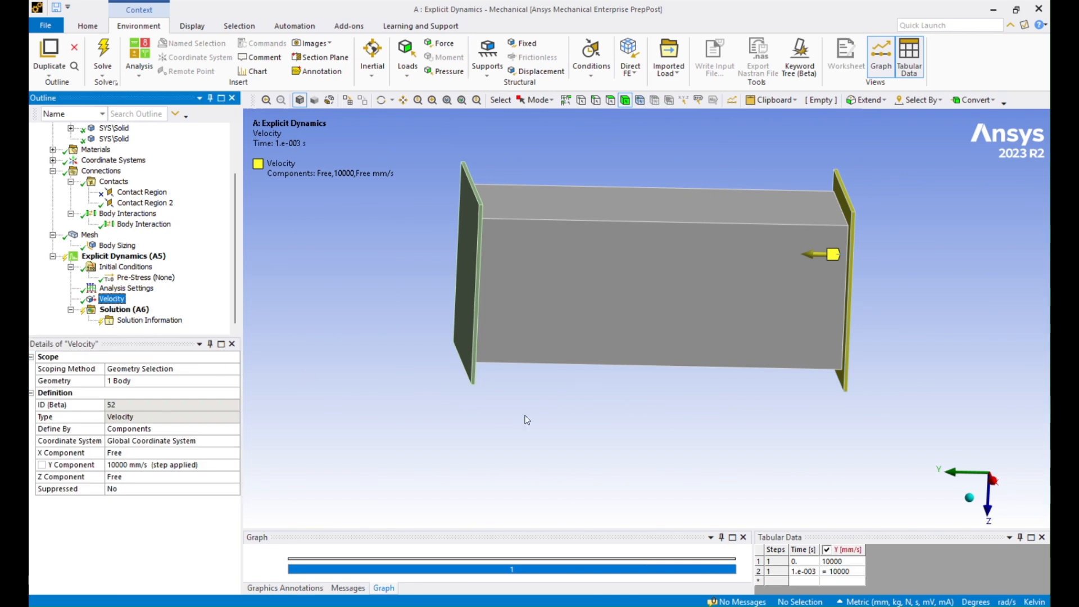
Step: Orbit the model to inspect the tube from several angles and collapse the Geometry branch
middle_drag(550, 414, 548, 416)
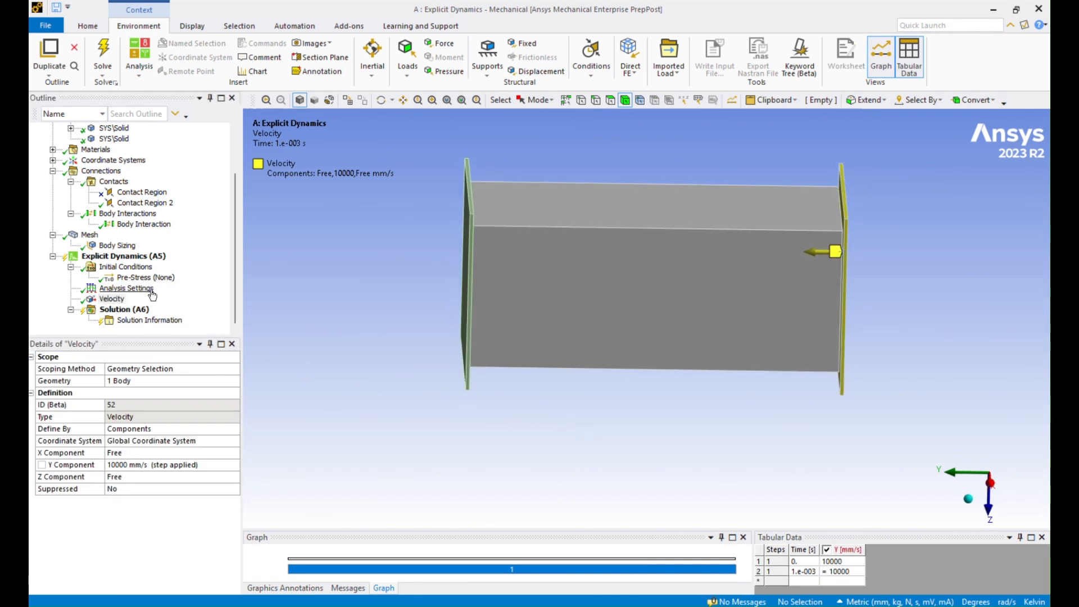
middle_drag(635, 411, 631, 419)
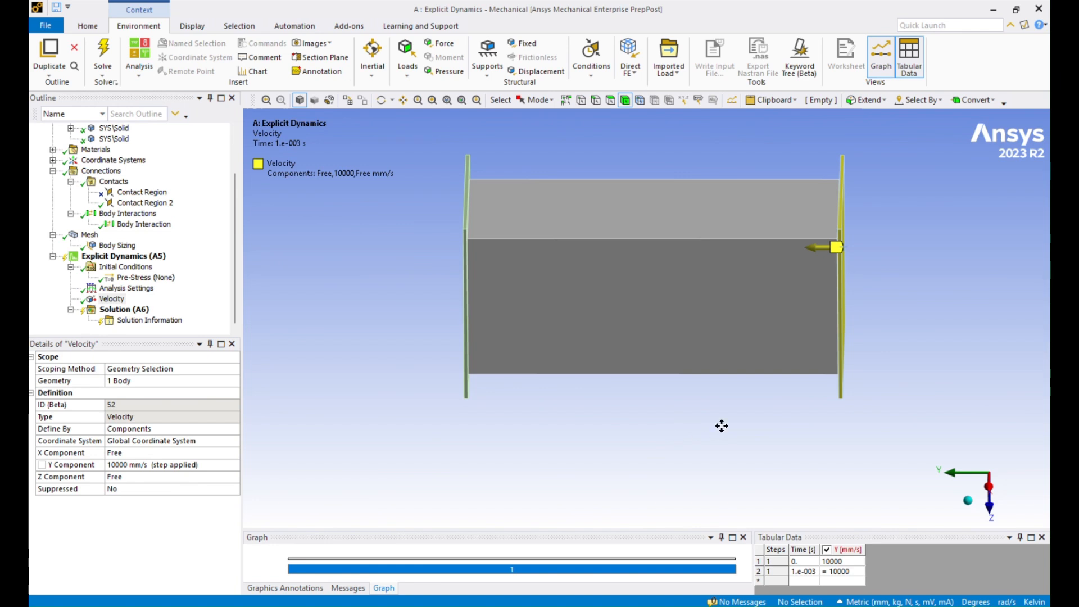
middle_drag(722, 426, 682, 437)
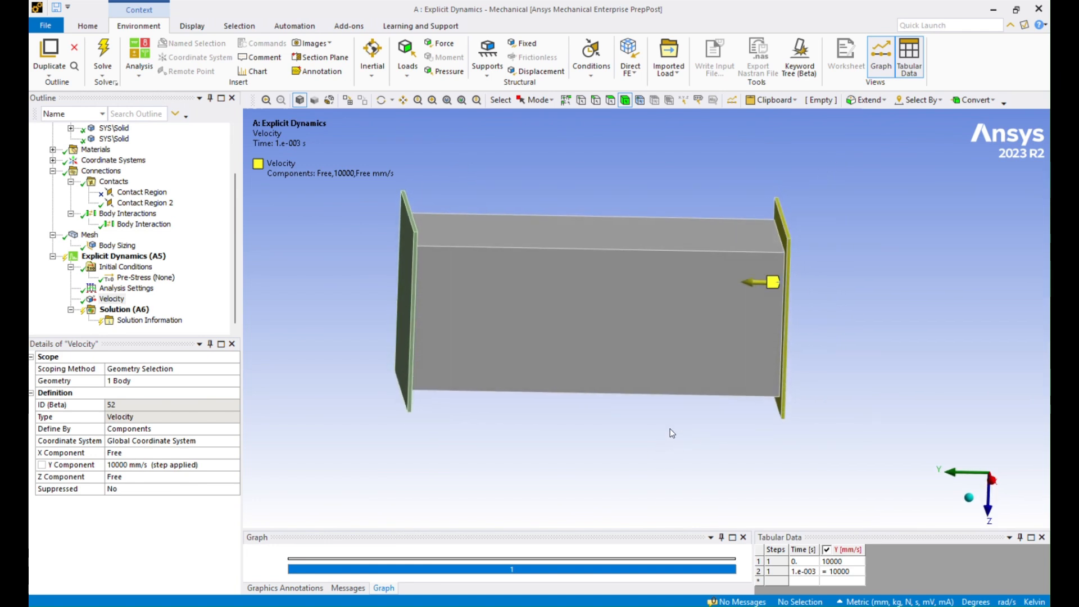
scroll(112, 295, up, 2)
click(52, 161)
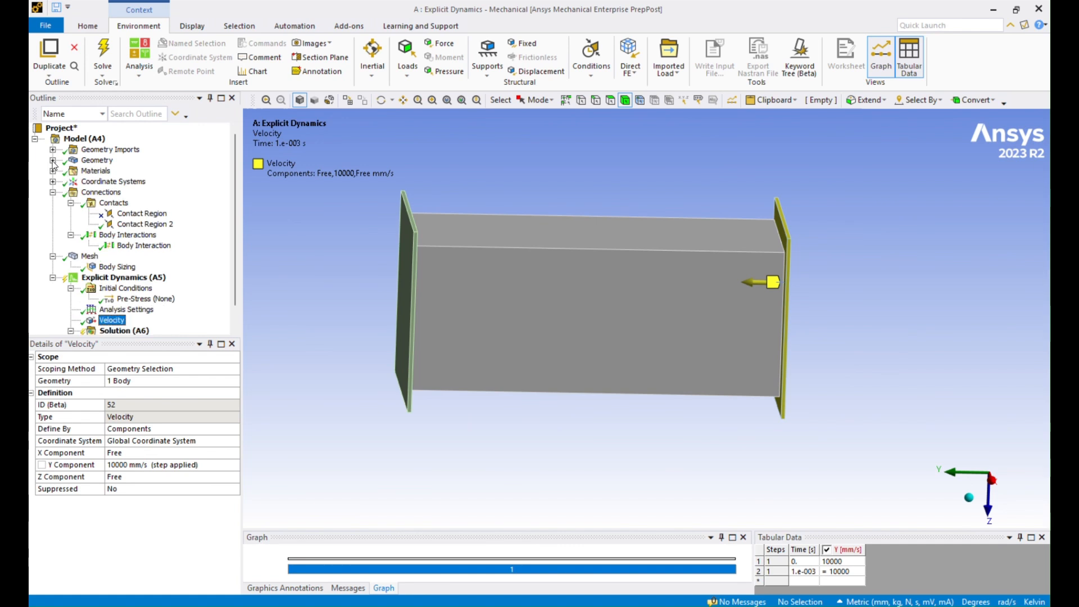
mouse_move(508, 426)
middle_down()
mouse_move(446, 407)
mouse_move(505, 429)
middle_up()
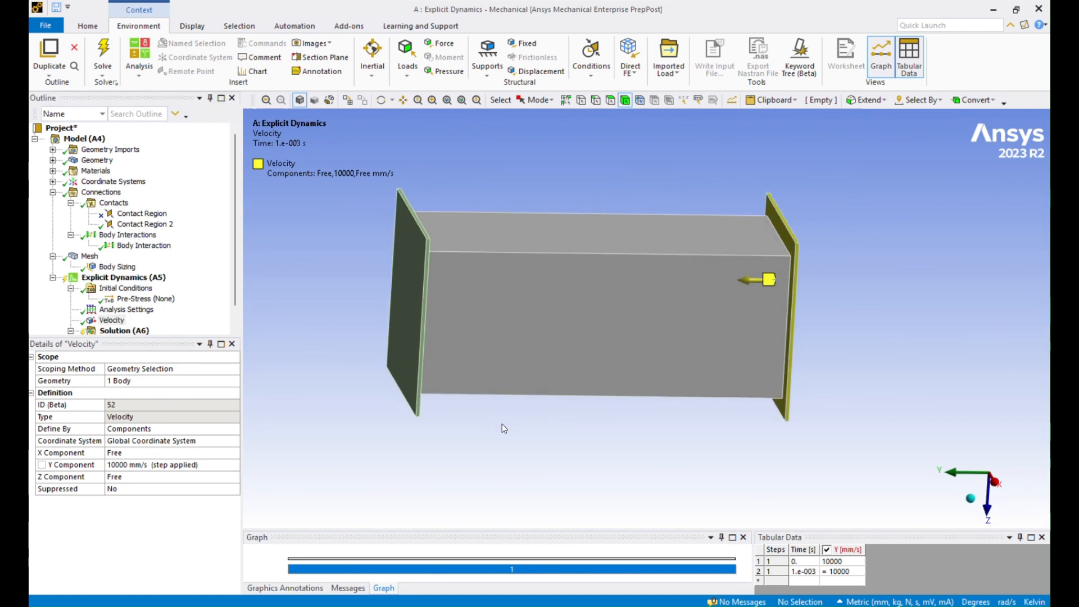
scroll(132, 324, down, 1)
Step: Apply a Fixed Support to the outer face of the left end plate
click(141, 257)
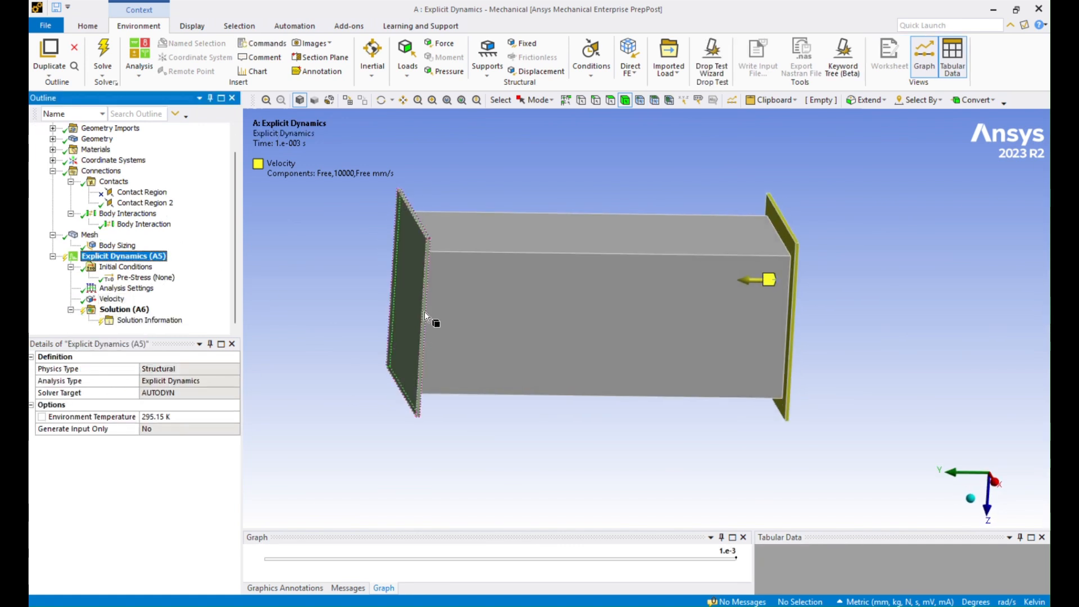
click(404, 275)
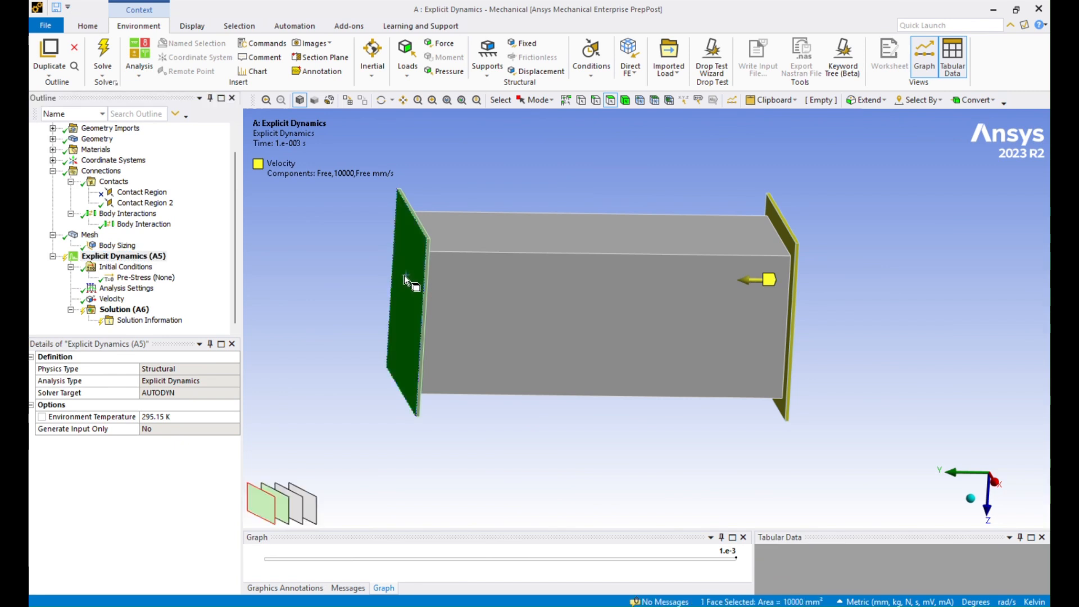
right_click(323, 258)
mouse_move(360, 267)
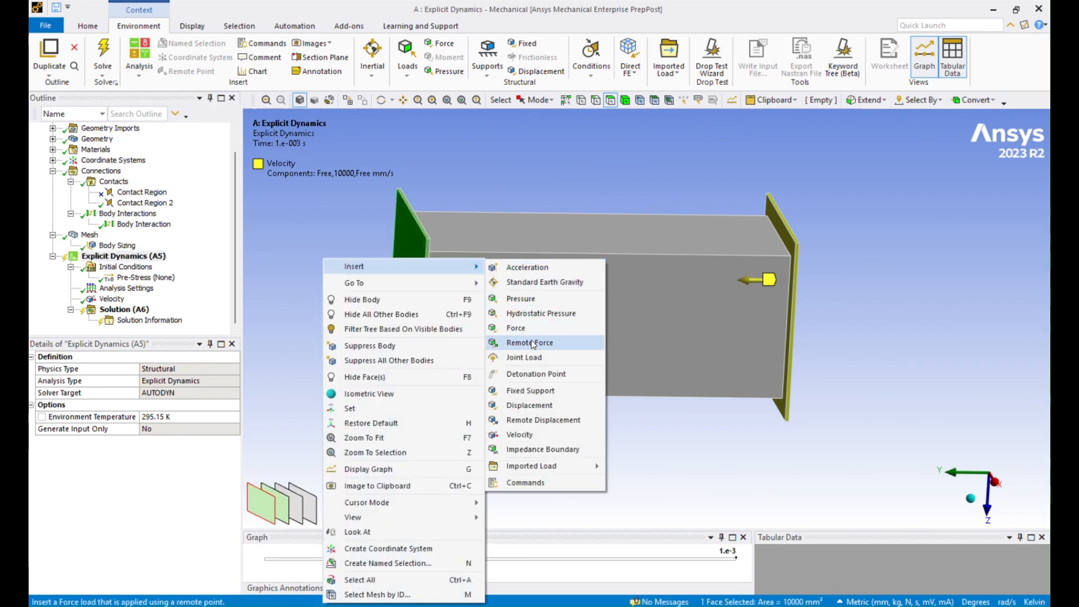
click(531, 391)
middle_drag(554, 462, 720, 335)
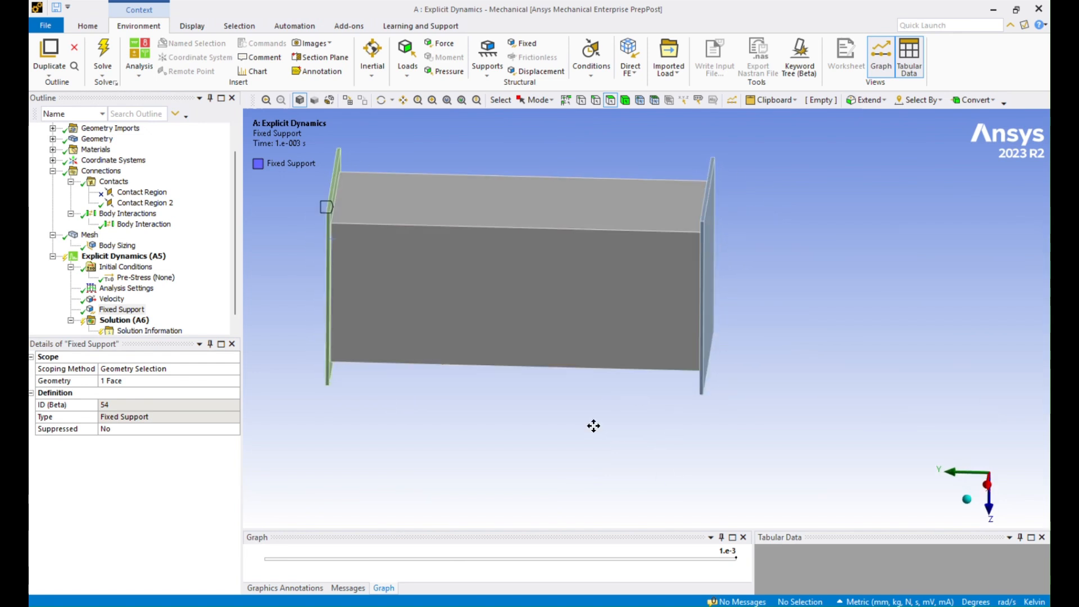
ctrl+middle_drag(593, 427, 707, 447)
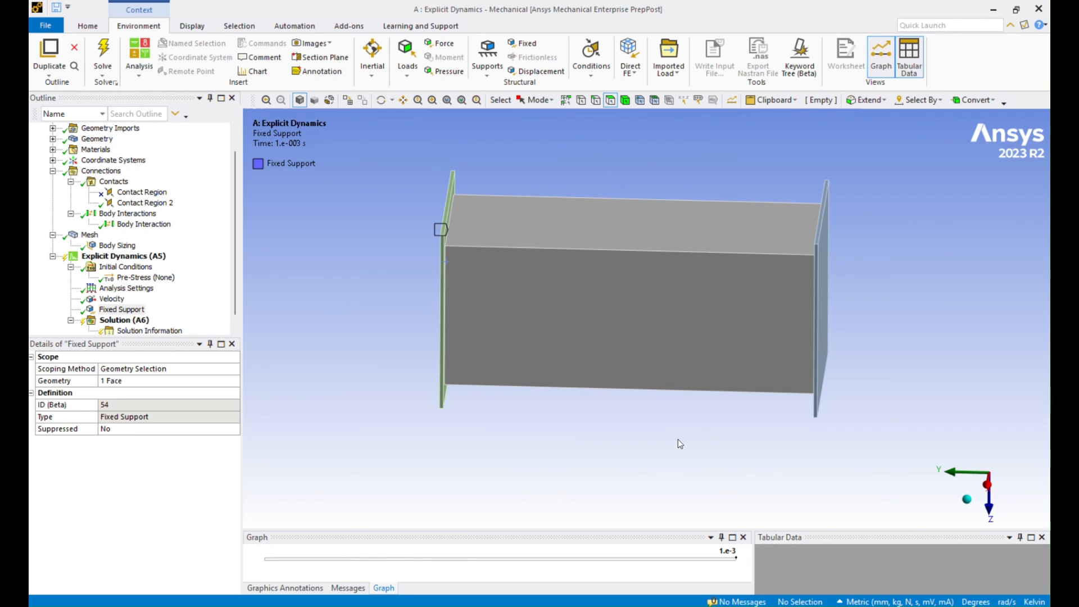
middle_drag(678, 439, 607, 410)
scroll(197, 308, down, 1)
click(137, 311)
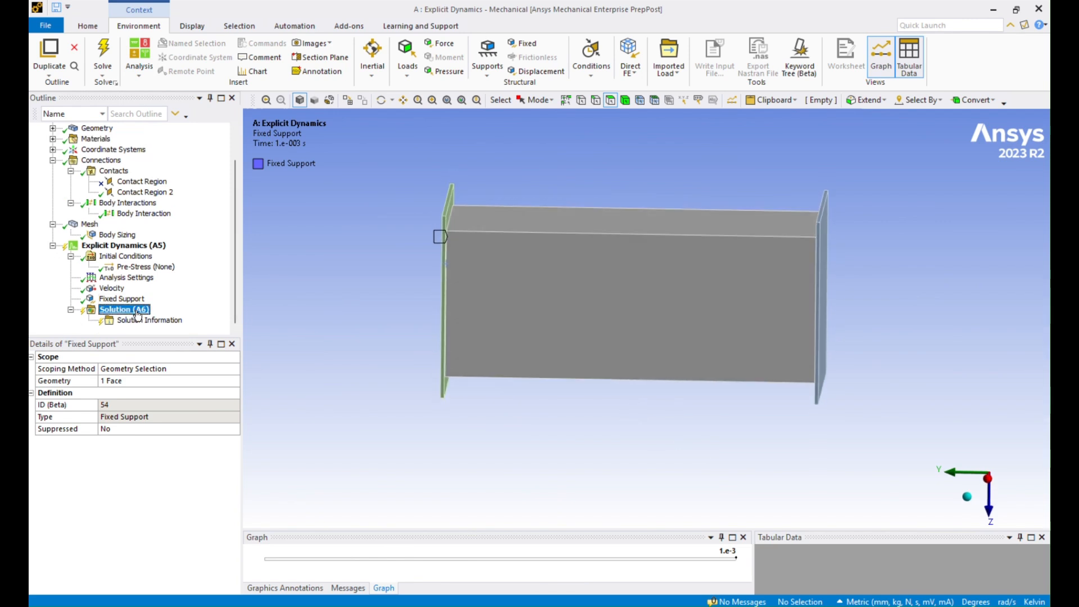
right_click(137, 313)
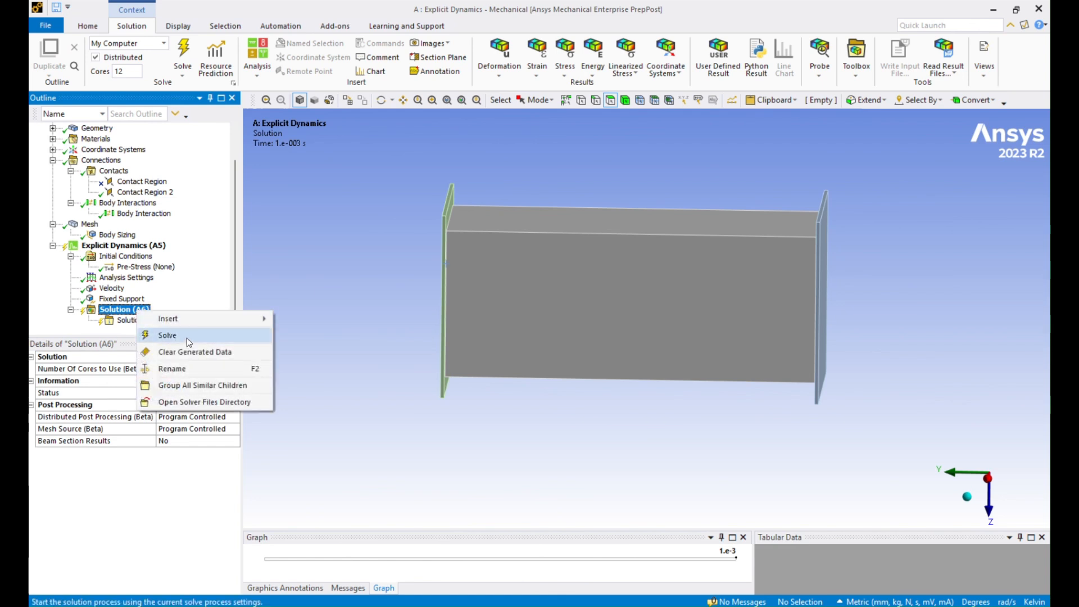
Step: Solve the analysis and watch its progress in the Solver Output worksheet
click(186, 337)
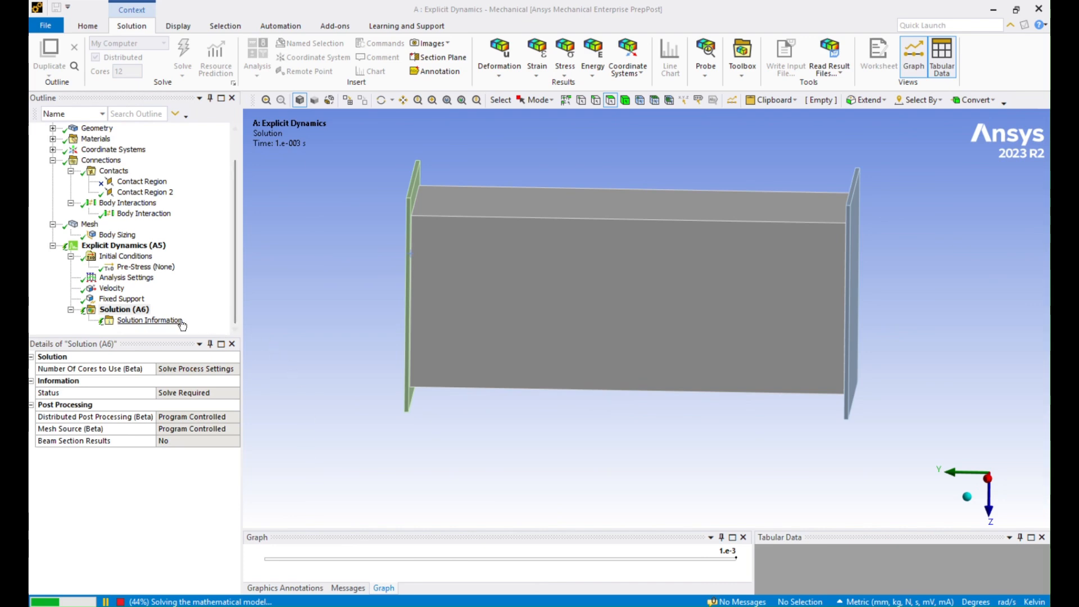
click(149, 320)
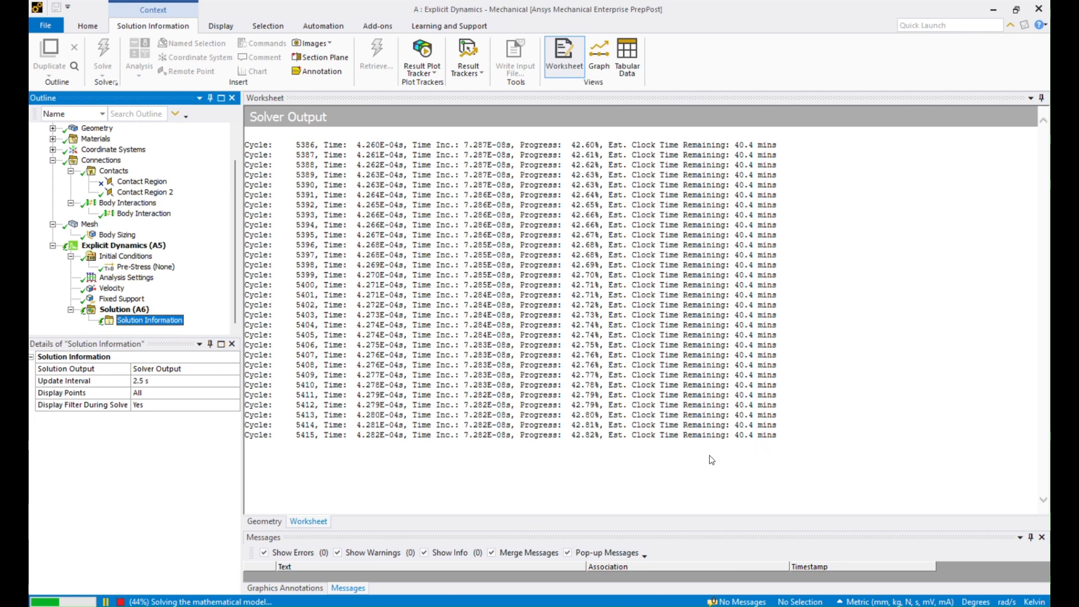
Step: Insert a Total Deformation plot tracker under Solution Information and update it to show crush contours
right_click(176, 322)
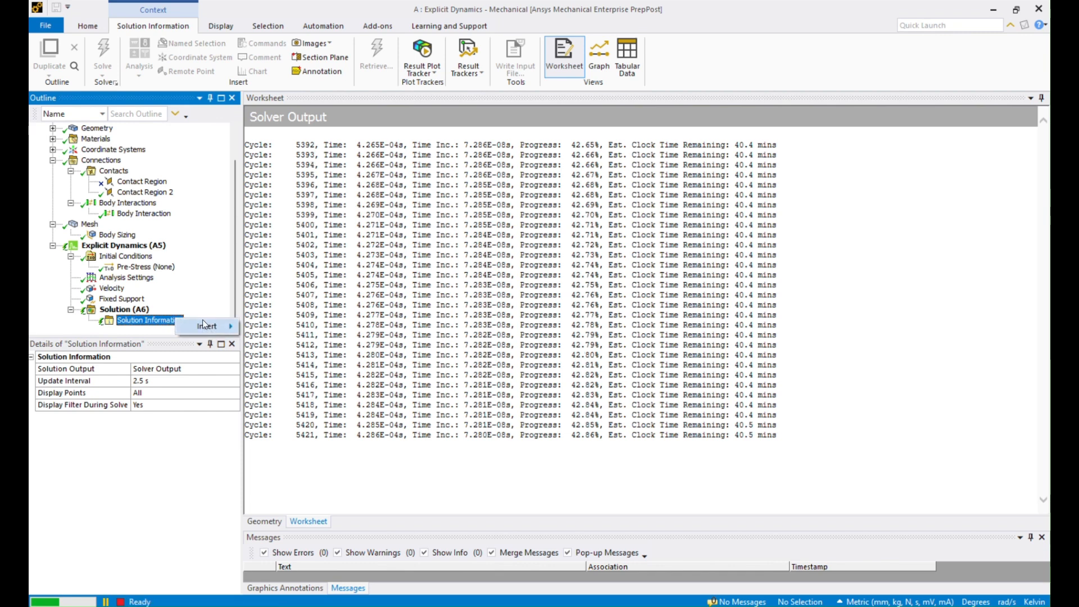
mouse_move(221, 329)
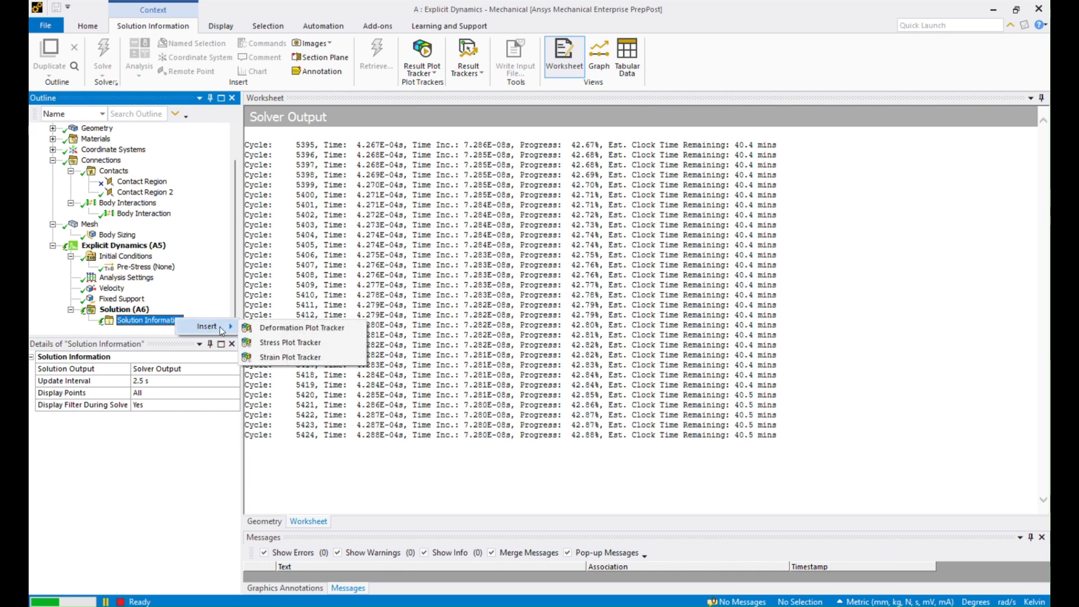
click(314, 332)
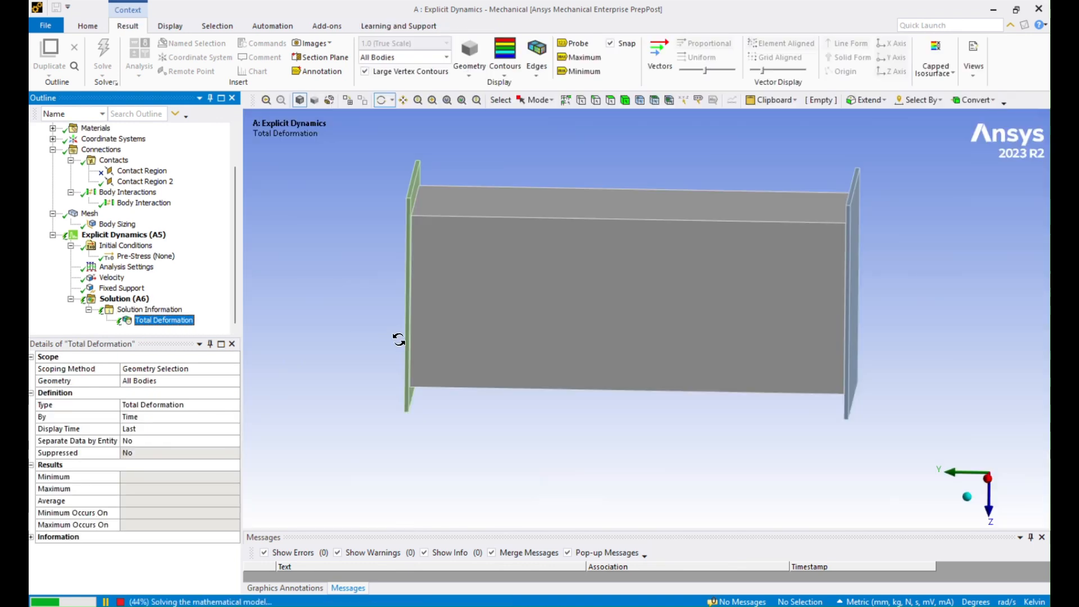
right_click(182, 323)
click(230, 344)
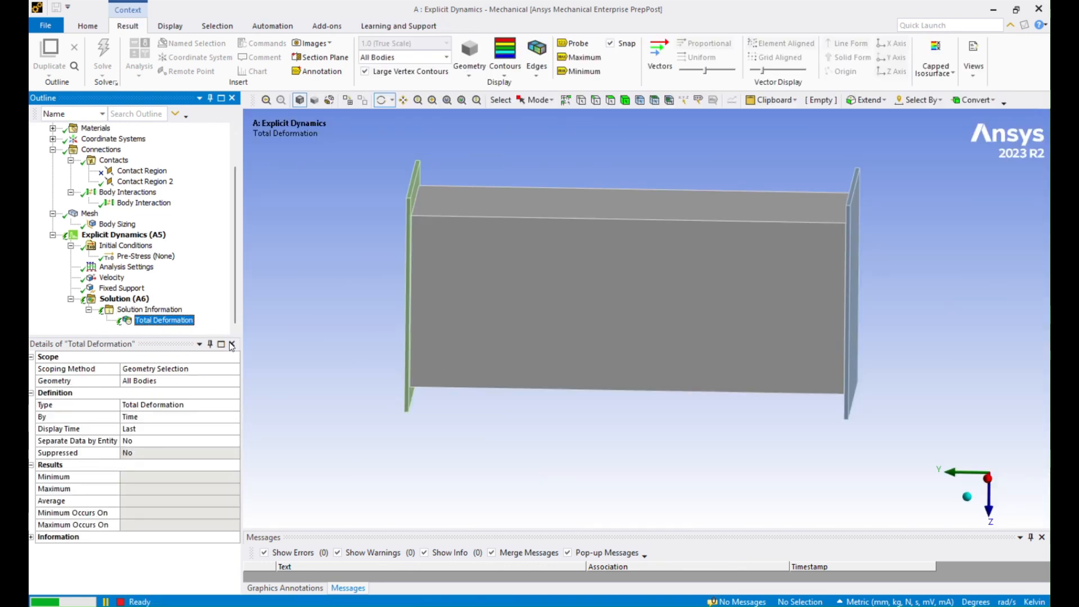
ctrl+middle_drag(719, 444, 801, 389)
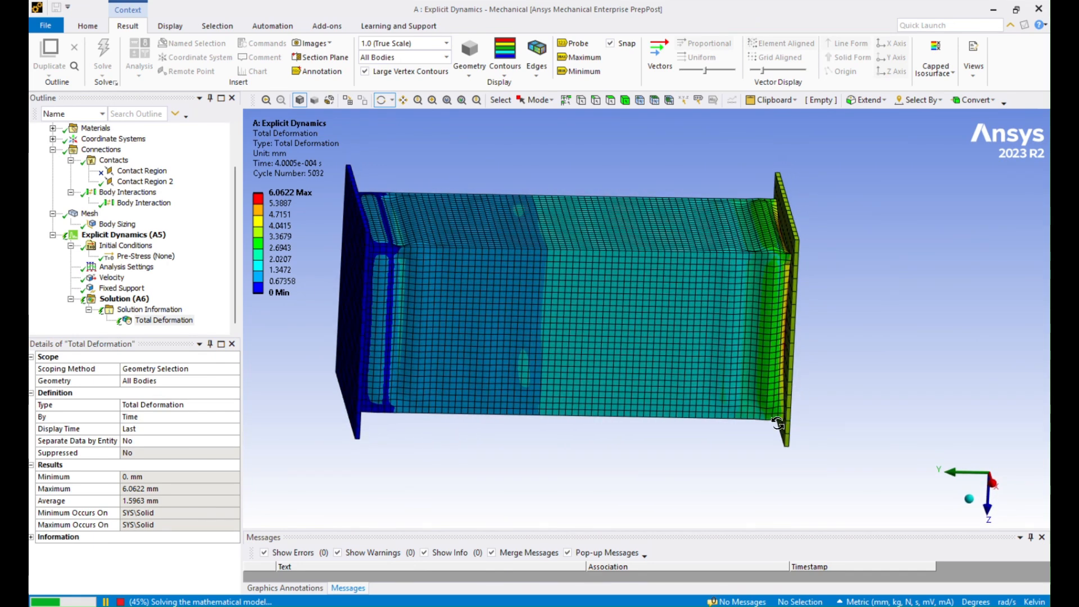
middle_drag(775, 423, 739, 426)
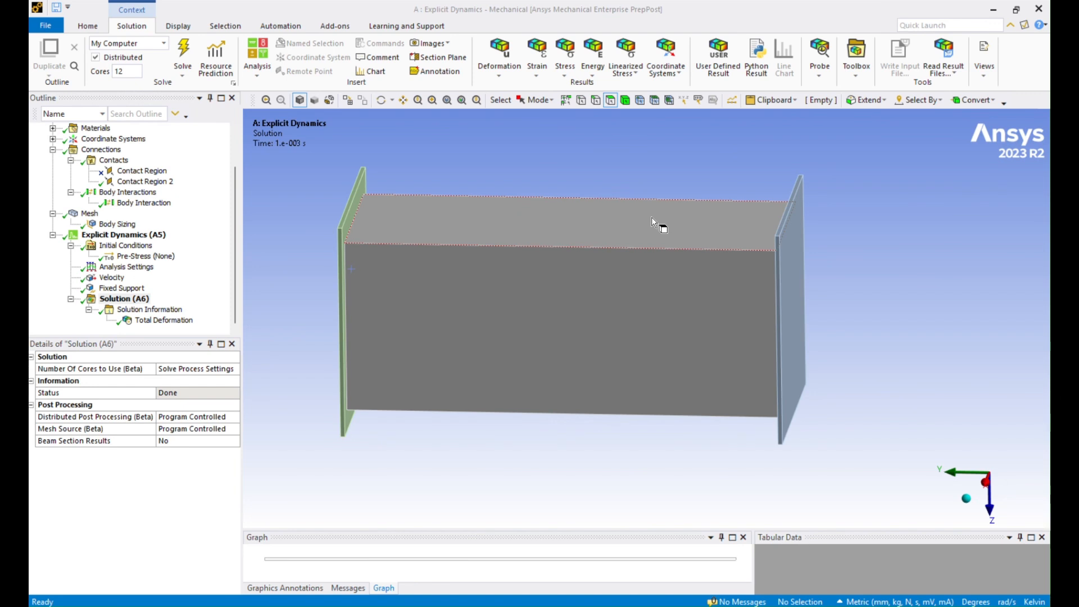
Step: Insert a Total Deformation result under Solution (A6) and evaluate all results
mouse_move(673, 387)
middle_down()
mouse_move(633, 396)
mouse_move(666, 397)
middle_up()
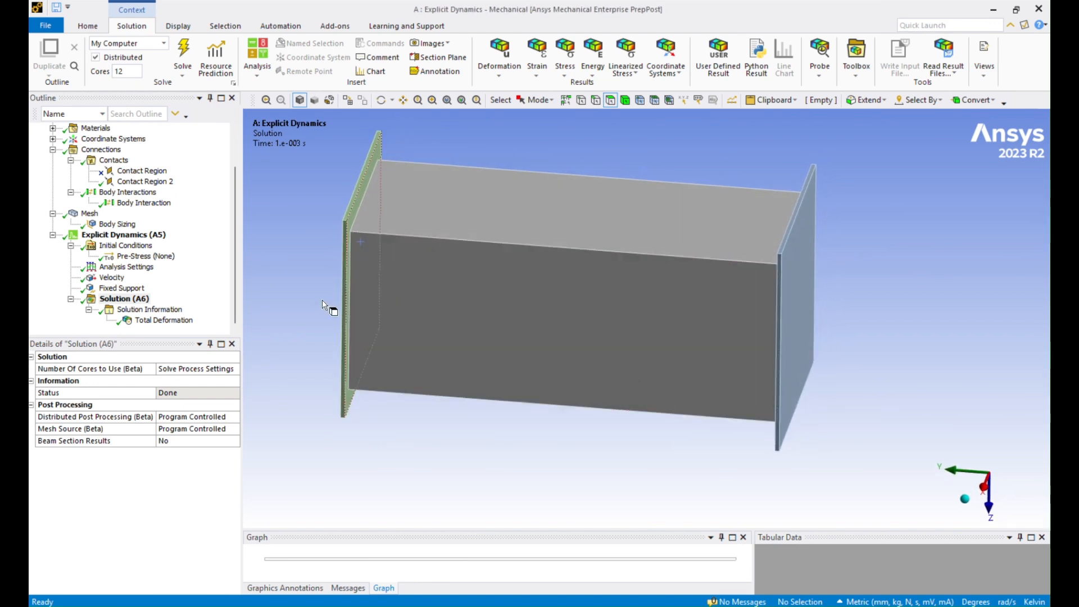
click(128, 302)
right_click(130, 302)
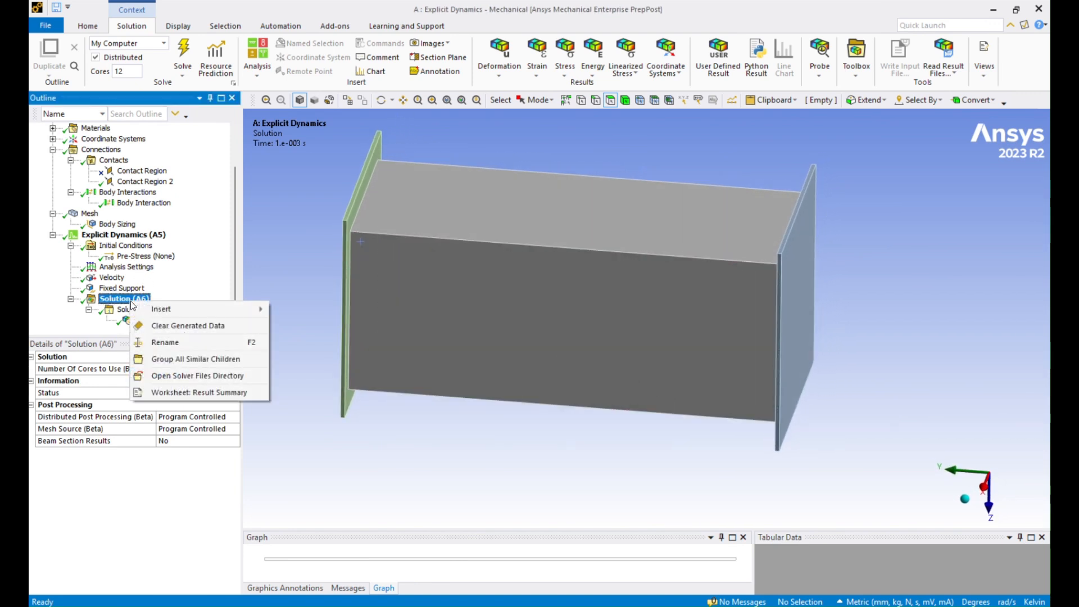
mouse_move(214, 314)
mouse_move(317, 317)
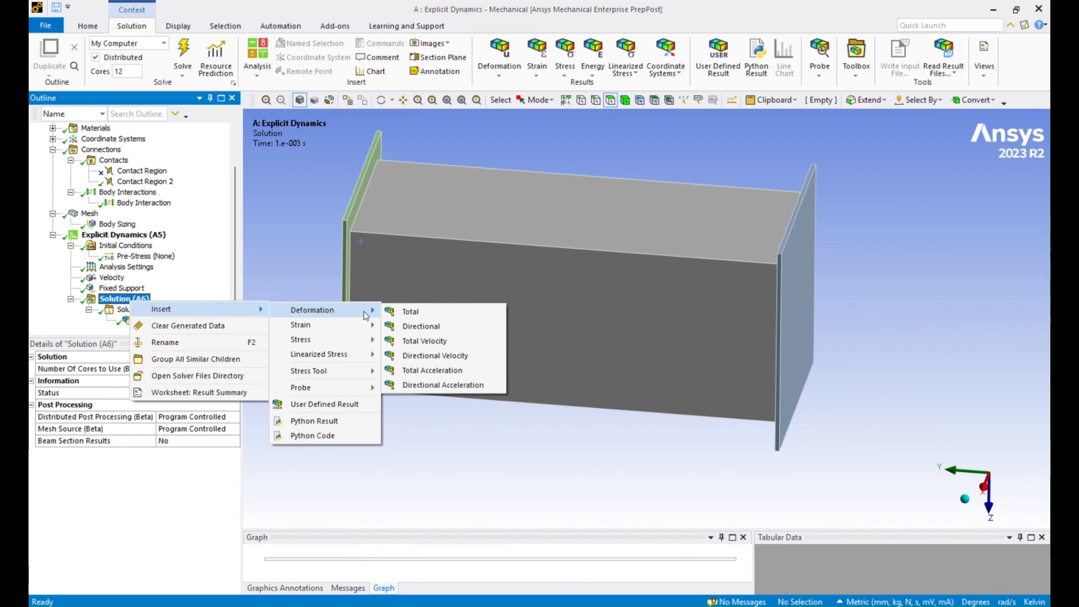
click(423, 313)
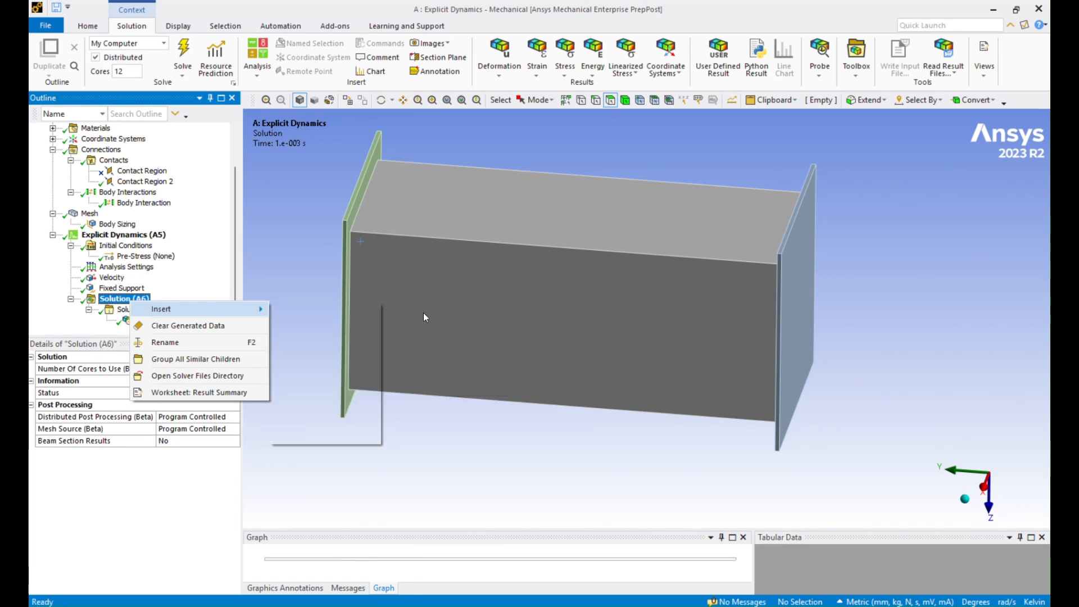
right_click(160, 321)
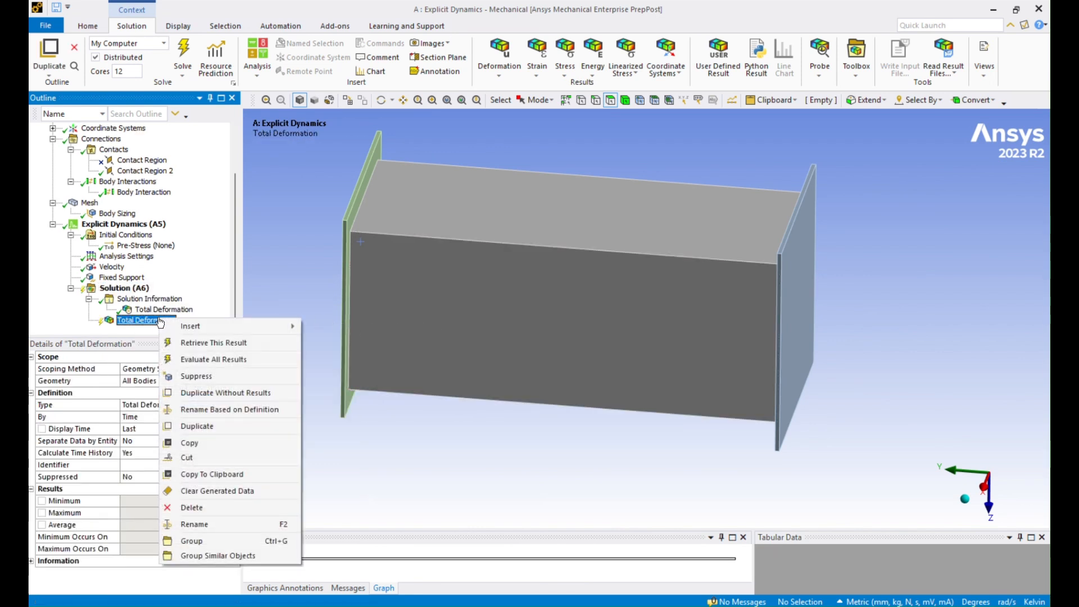
click(248, 360)
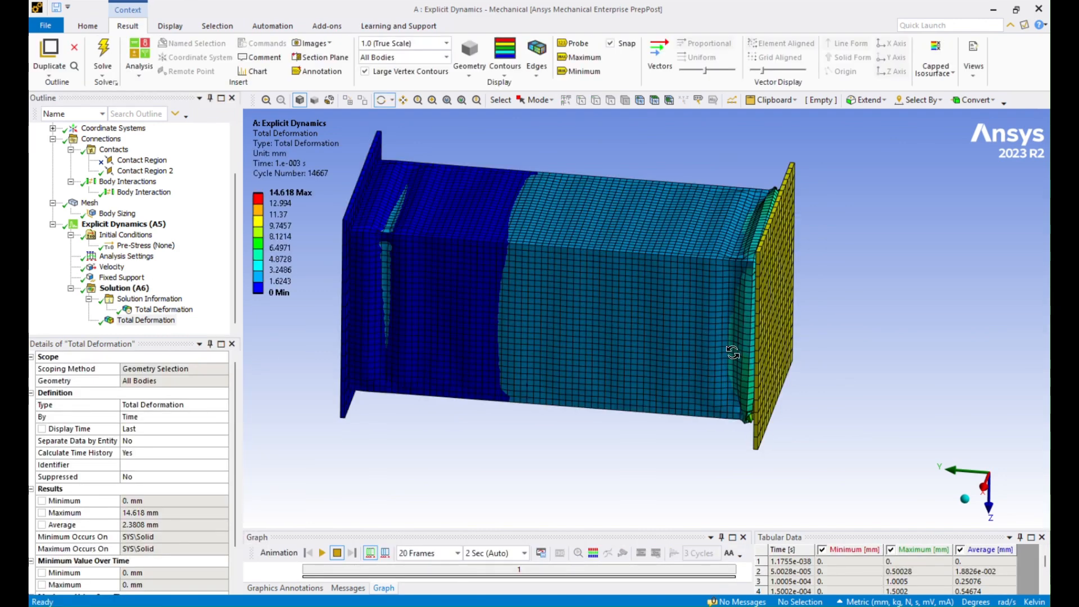
Step: Hide the yellow end plate body to expose the crushed tube end
drag(728, 349, 658, 380)
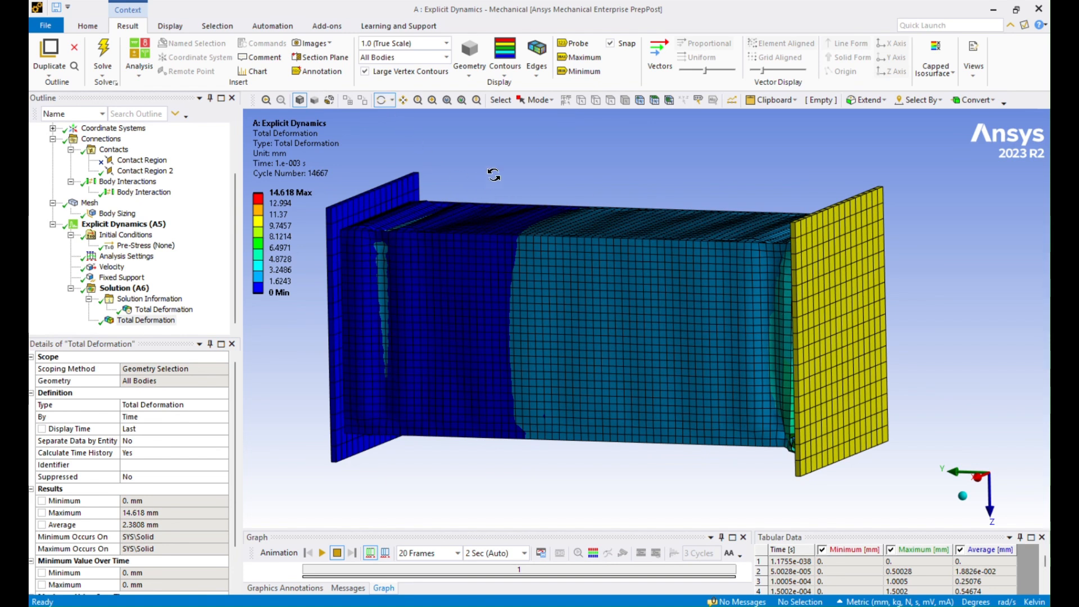
click(670, 102)
click(838, 323)
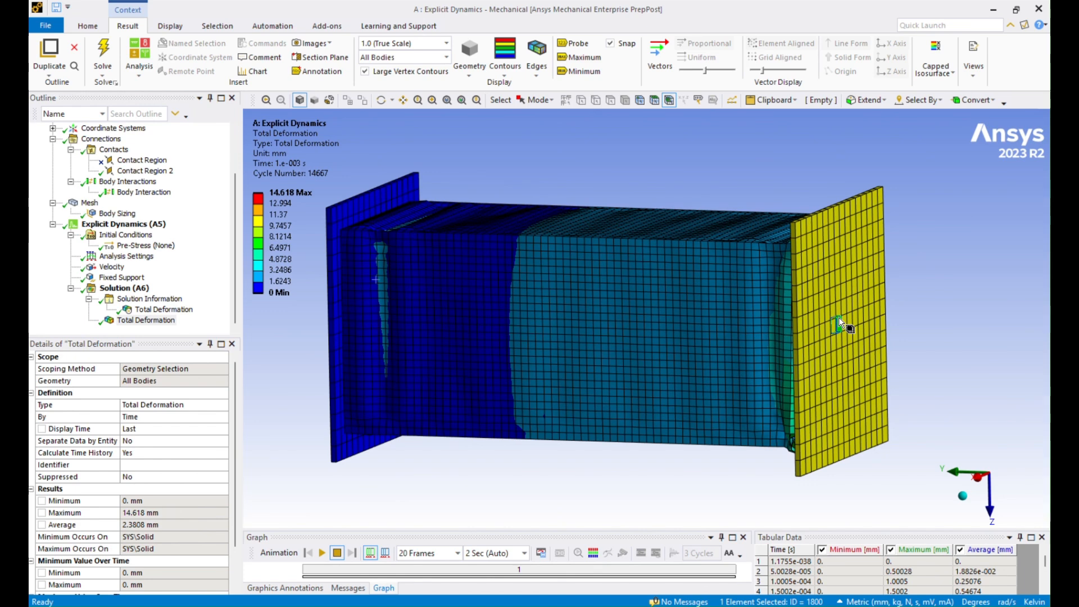
right_click(838, 324)
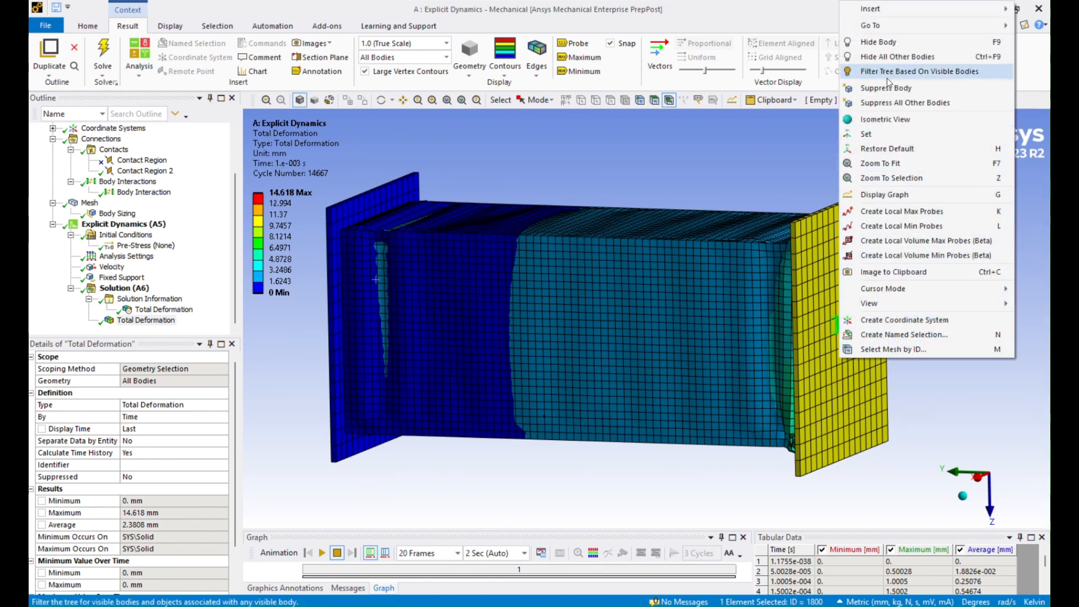
click(877, 42)
click(370, 198)
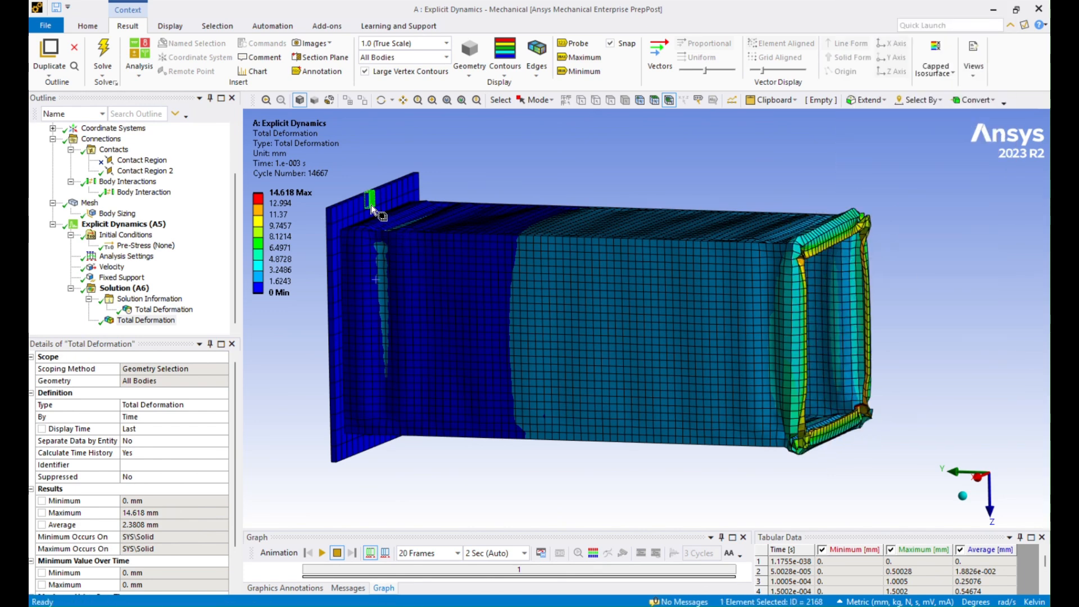
Step: Hide the back plate body so only the crushed tube remains
right_click(372, 204)
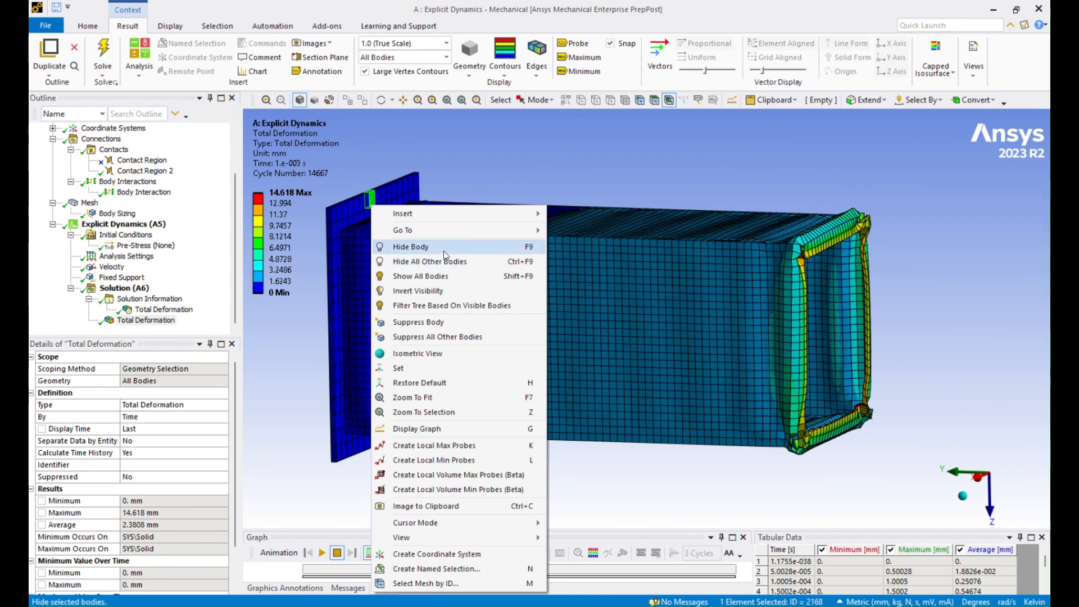
click(411, 246)
middle_drag(705, 398, 693, 421)
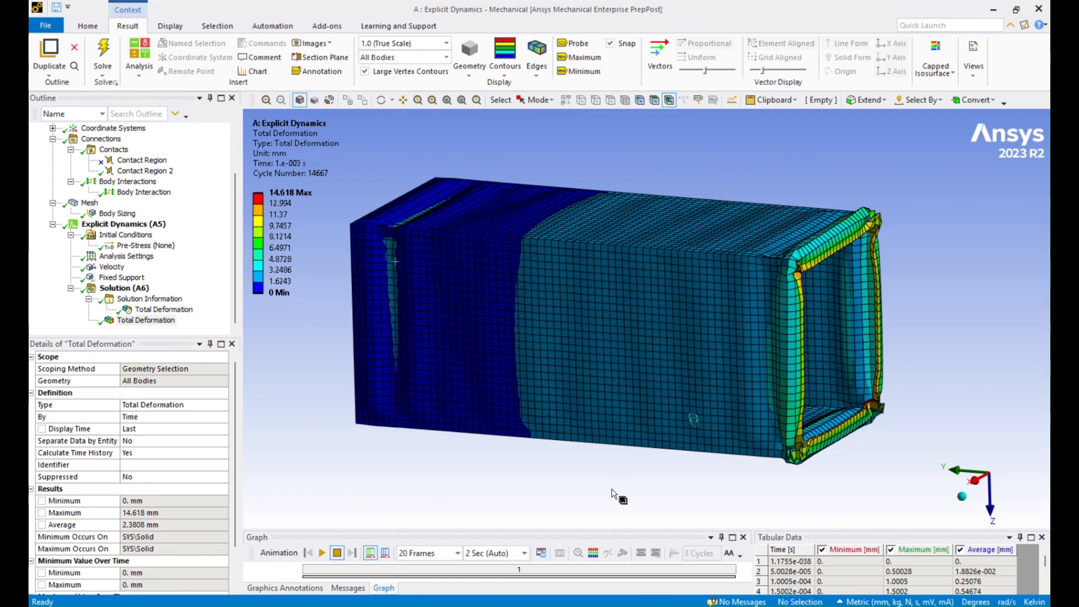
Step: Play the deformation animation with a 4 Sec length, then stop it at the final state
drag(506, 530, 505, 473)
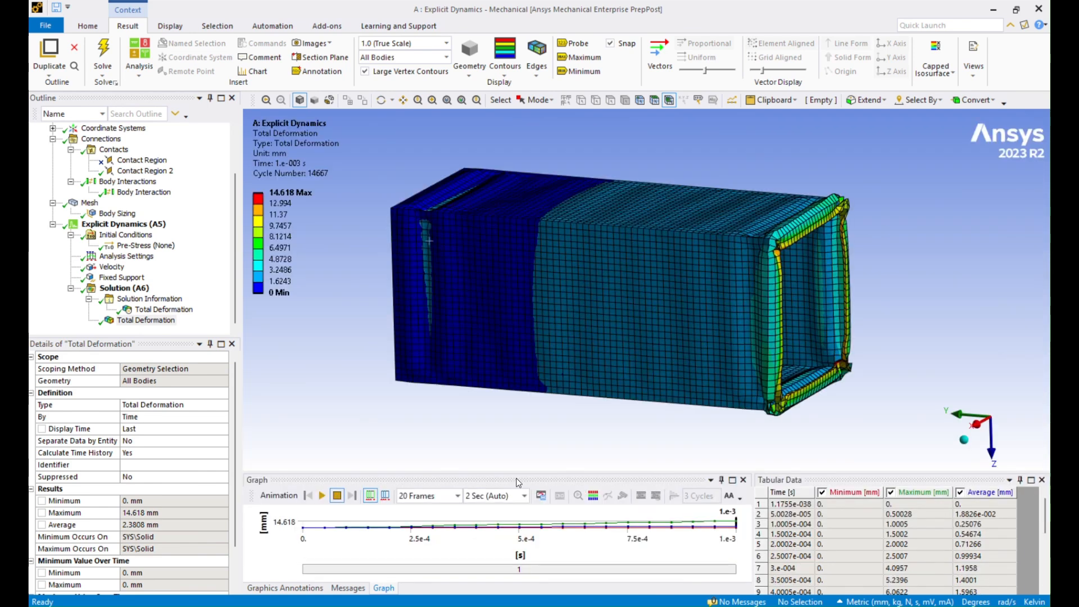
click(523, 497)
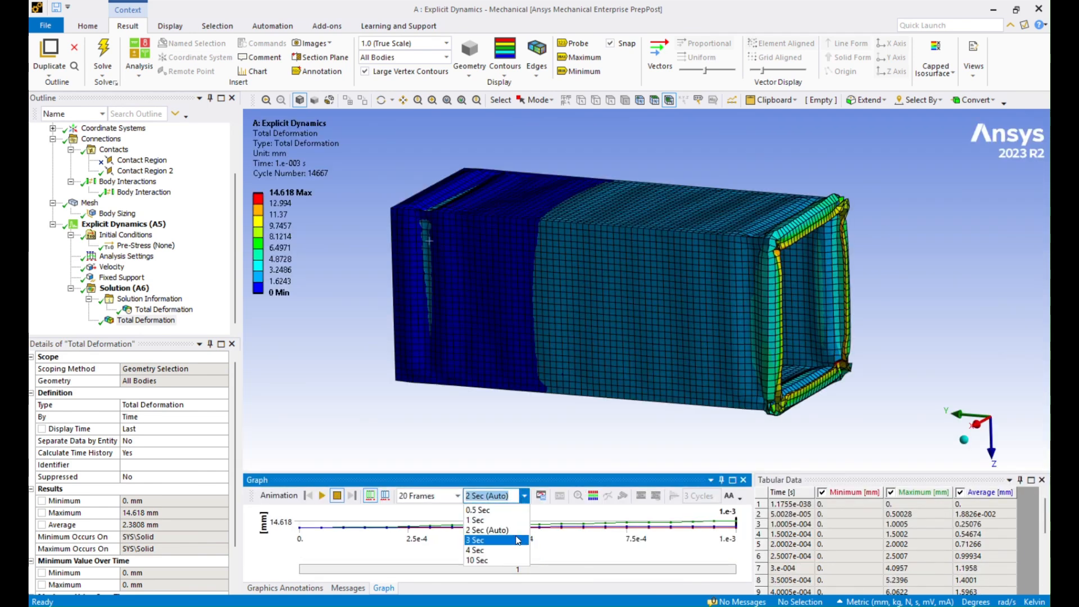
click(510, 554)
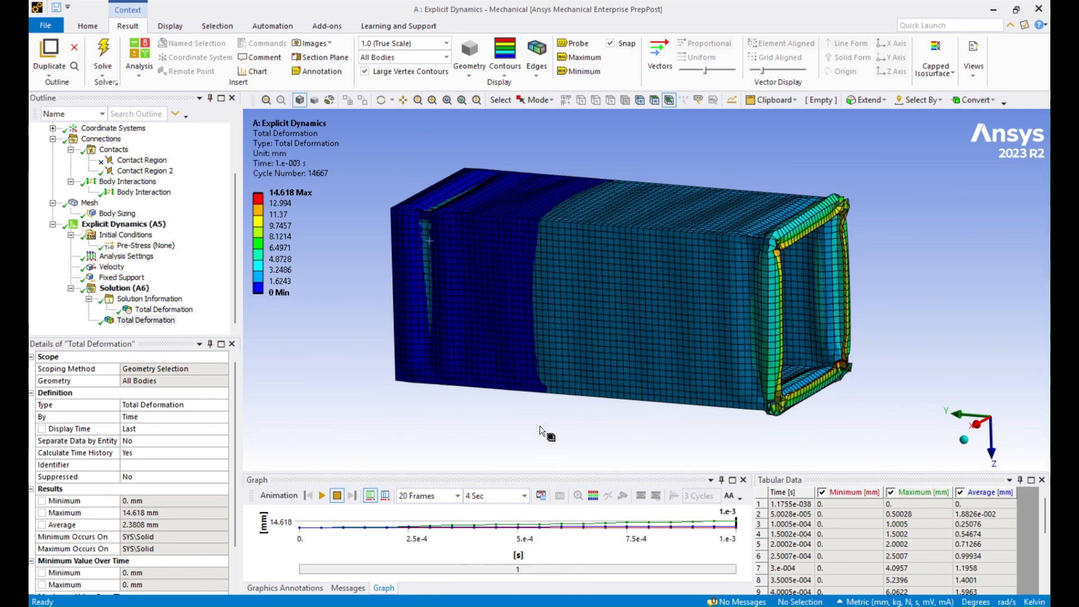
click(323, 496)
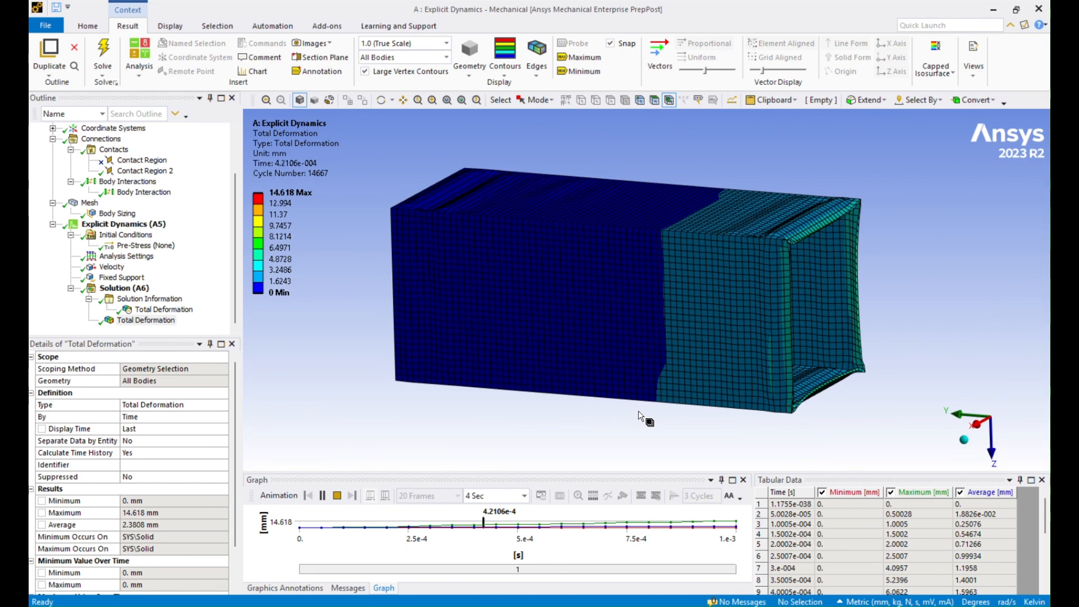
click(337, 496)
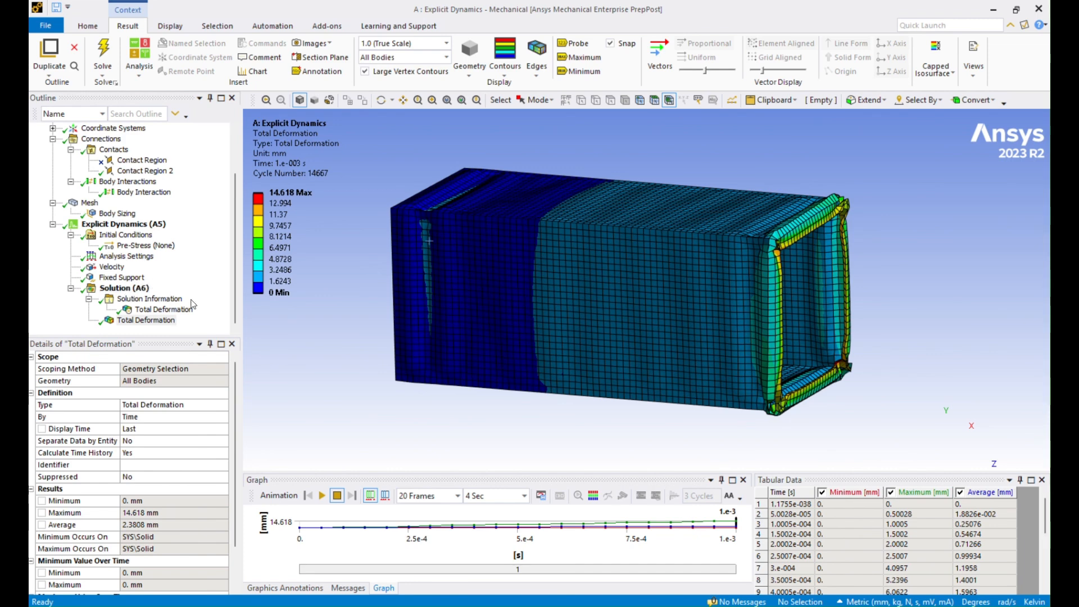
click(124, 289)
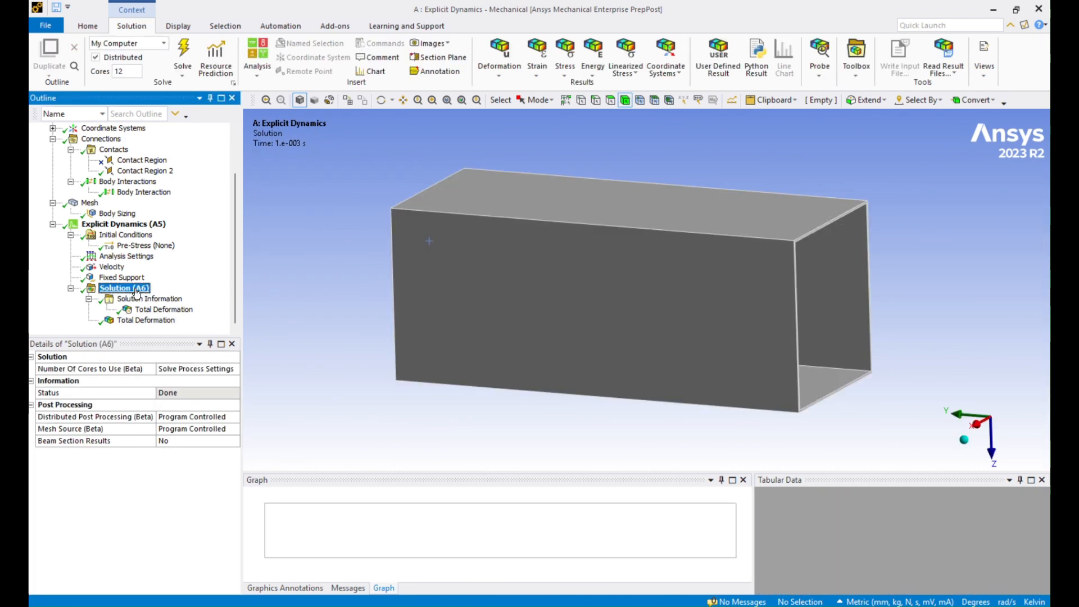
Step: Insert and retrieve an Equivalent (von-Mises) stress result, showing contours peaking at 292.9 MPa
right_click(137, 292)
mouse_move(238, 298)
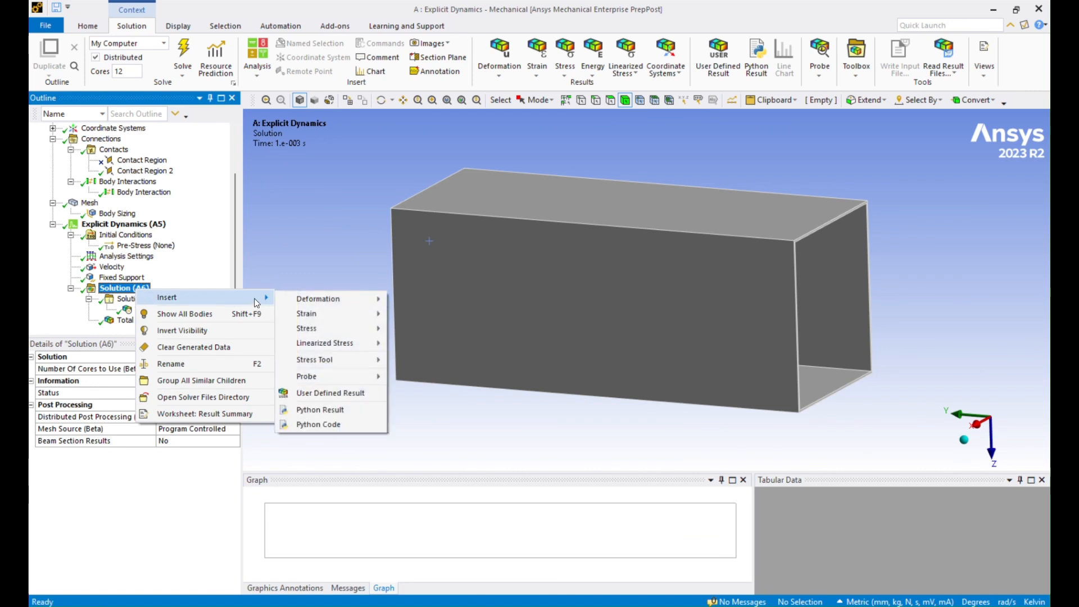
mouse_move(380, 320)
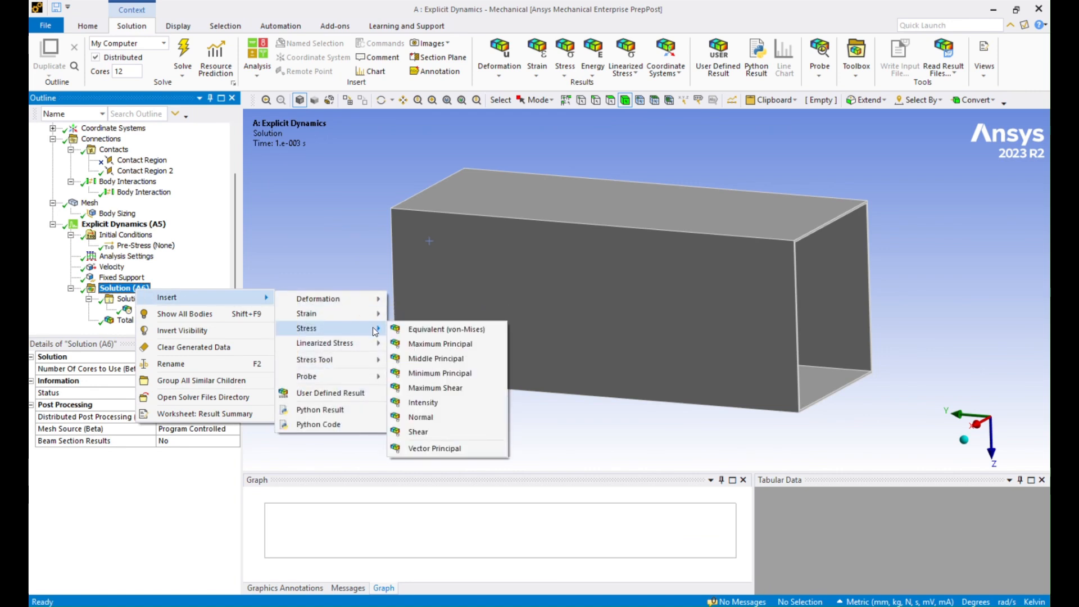
click(428, 329)
right_click(165, 325)
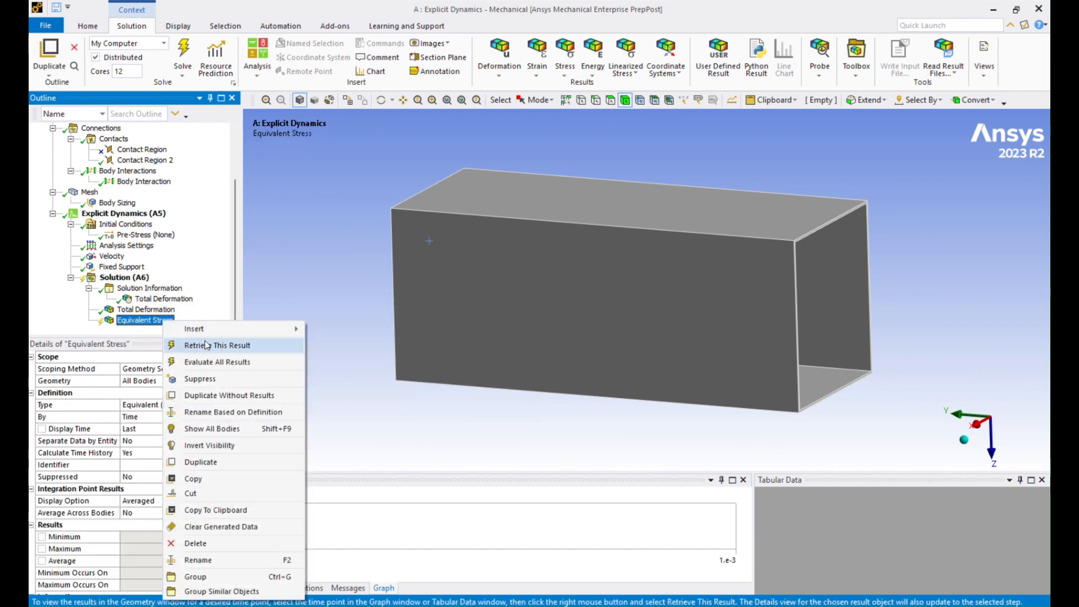
click(208, 346)
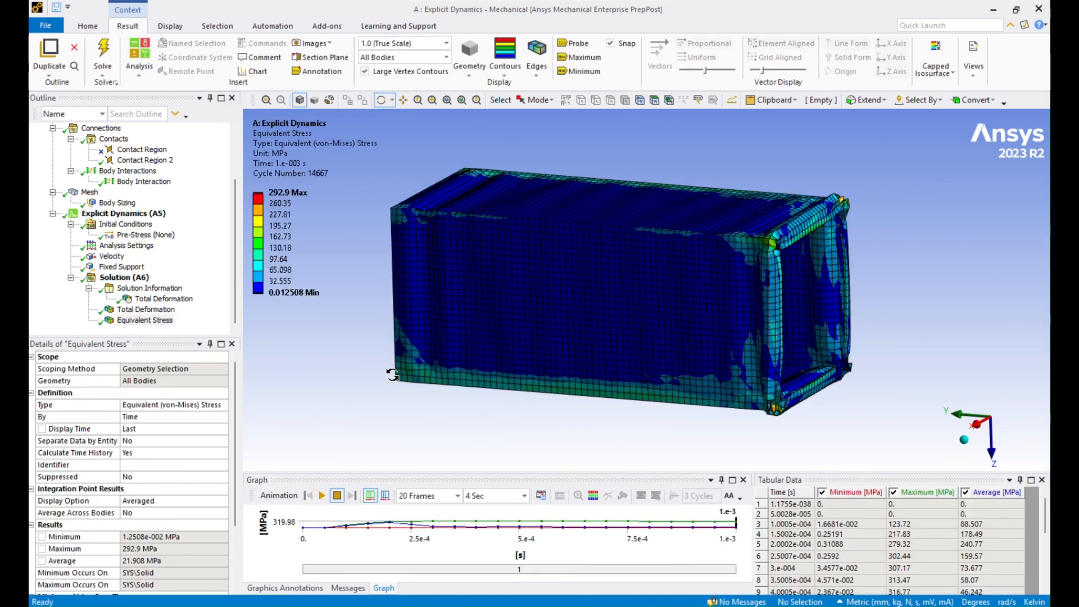
drag(636, 349, 692, 383)
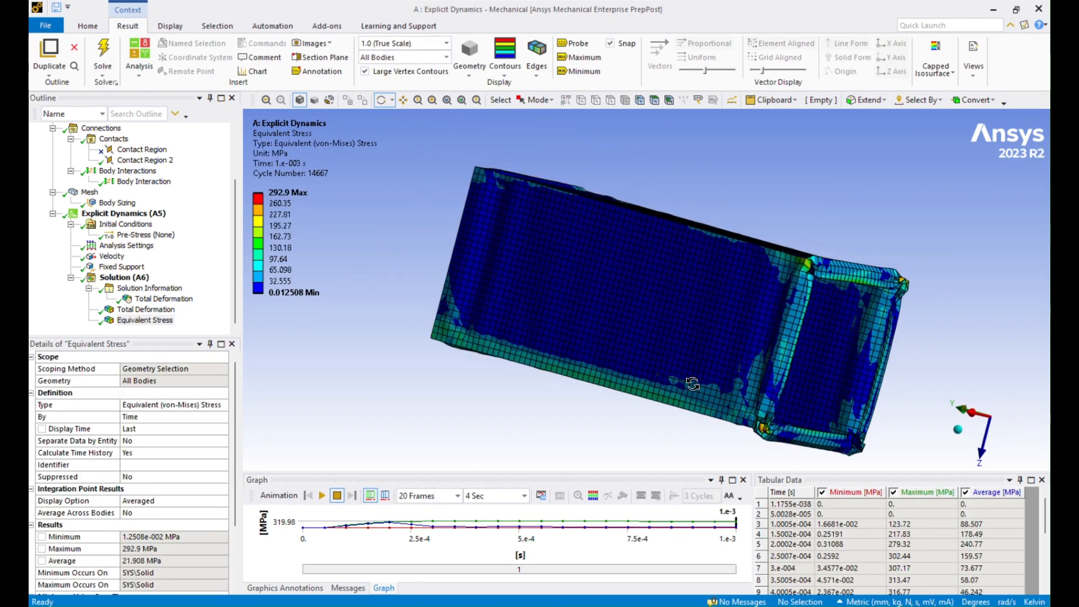
ctrl+middle_drag(697, 392, 659, 326)
drag(581, 472, 562, 408)
click(149, 288)
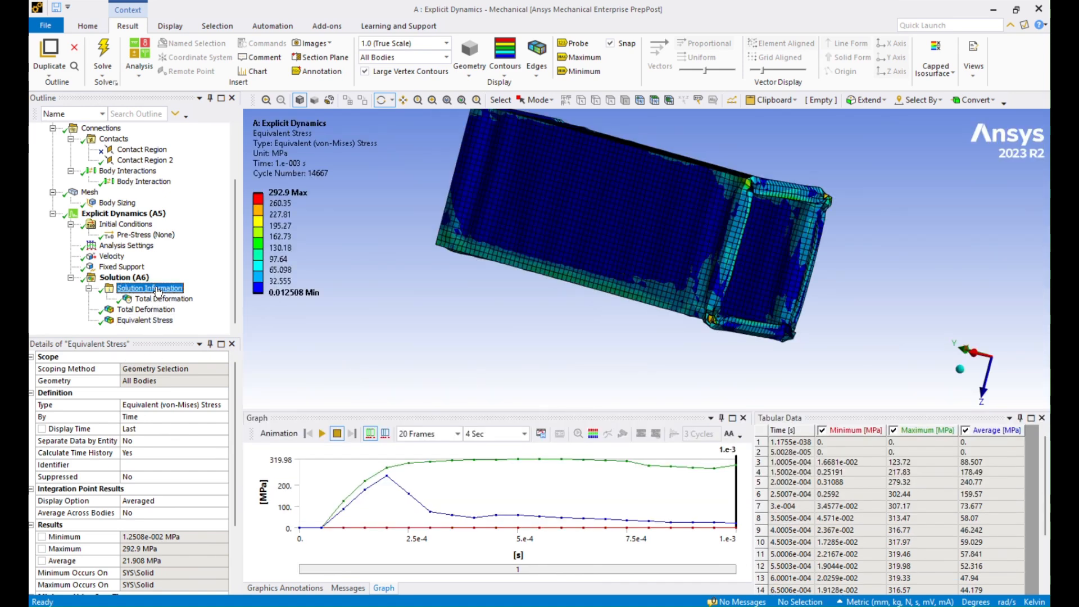
Step: Show the Time Increment and Energy Conservation plots in Solution Information
click(235, 373)
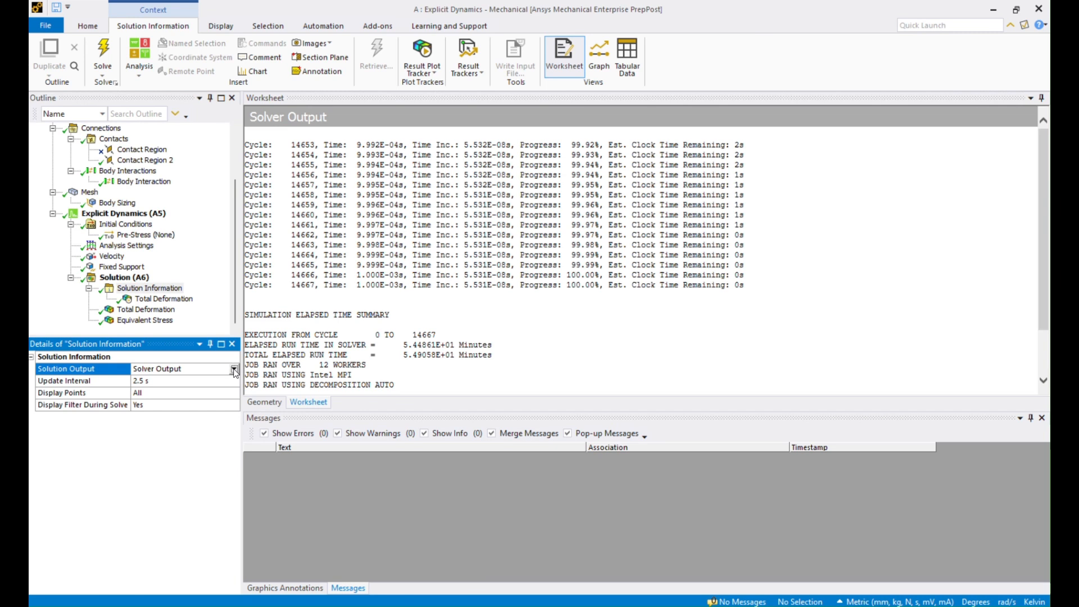
click(232, 373)
click(228, 391)
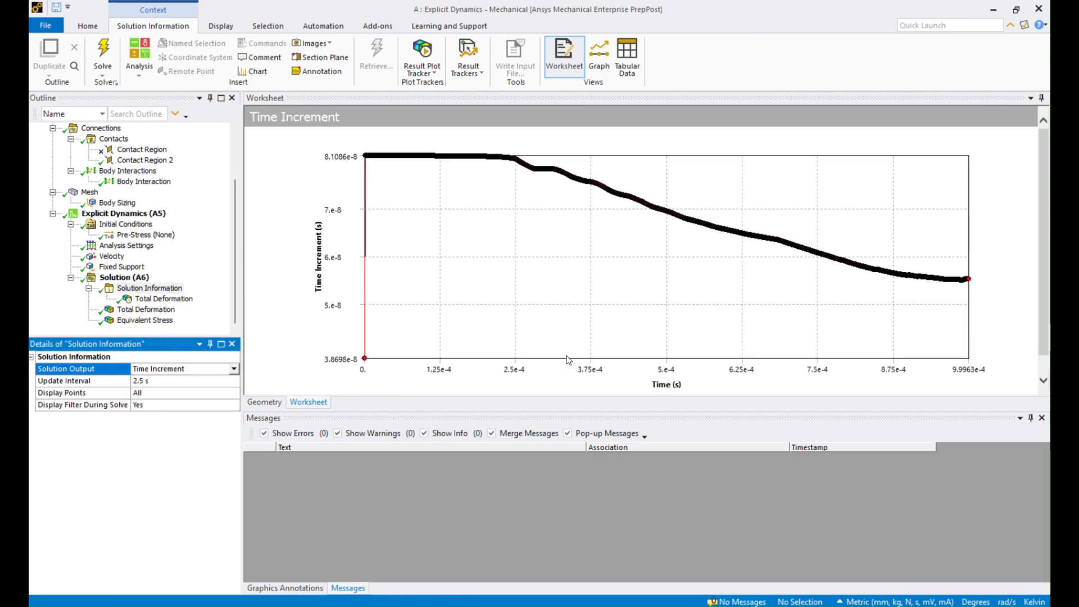
click(233, 372)
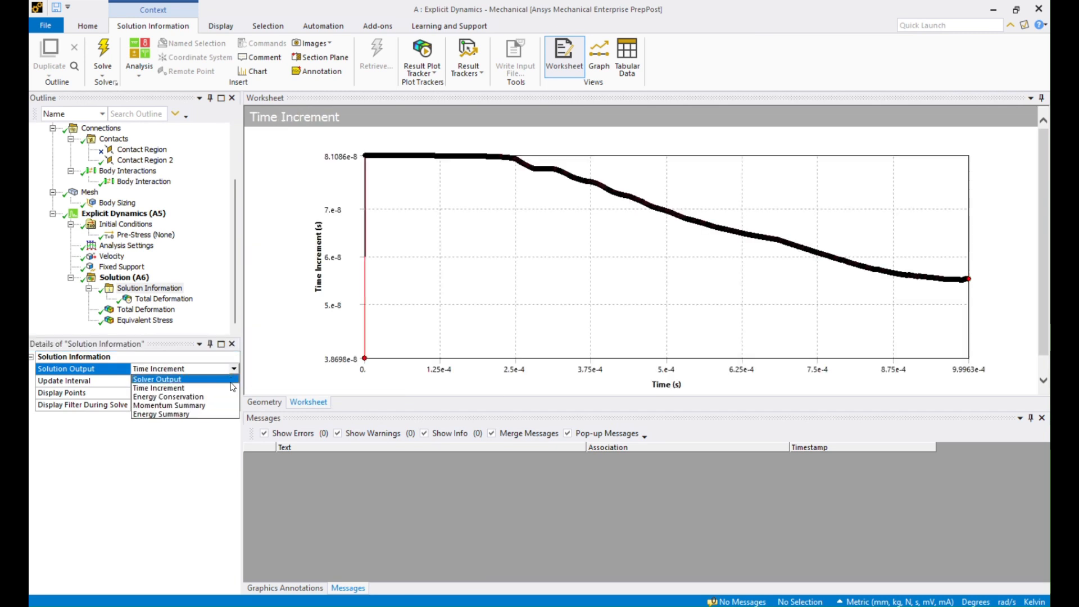
click(208, 399)
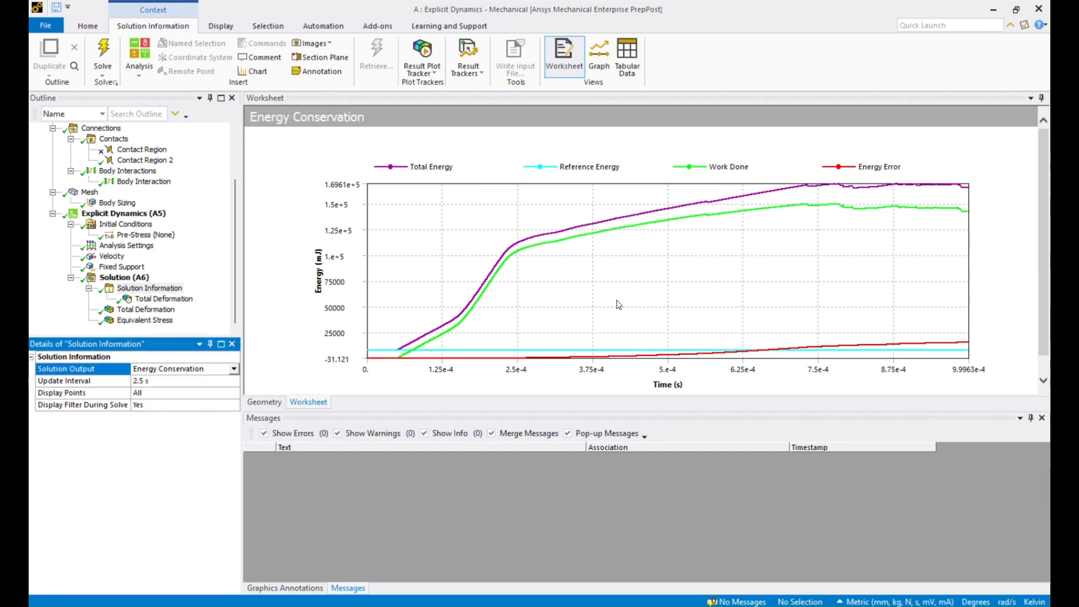
Step: Show the Momentum Summary, then the Energy Summary plot peaking at 1.6142e+5 mJ
click(233, 369)
click(208, 402)
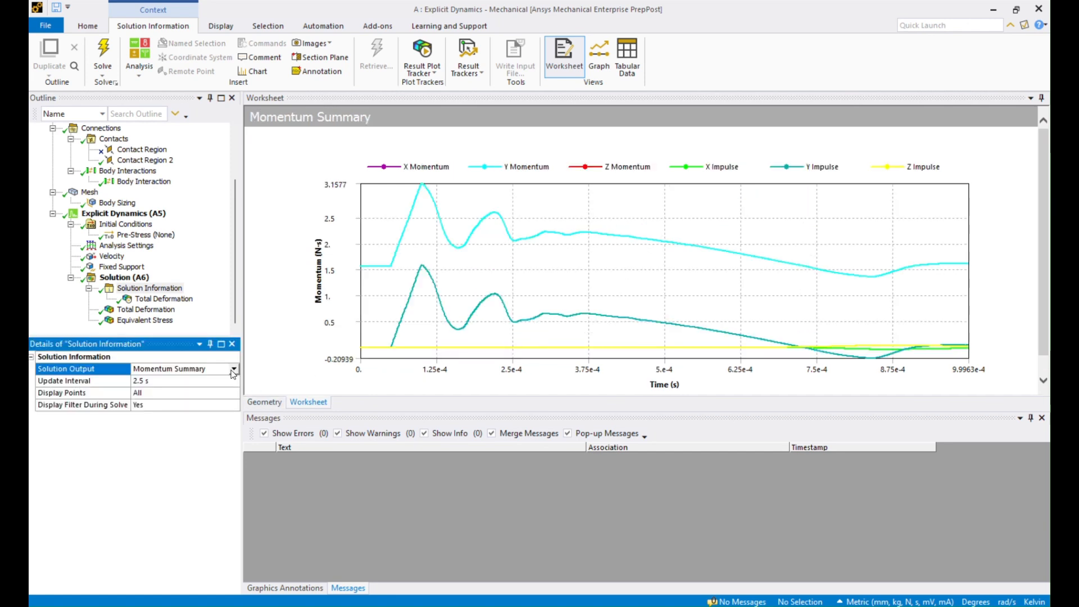
click(234, 370)
click(197, 410)
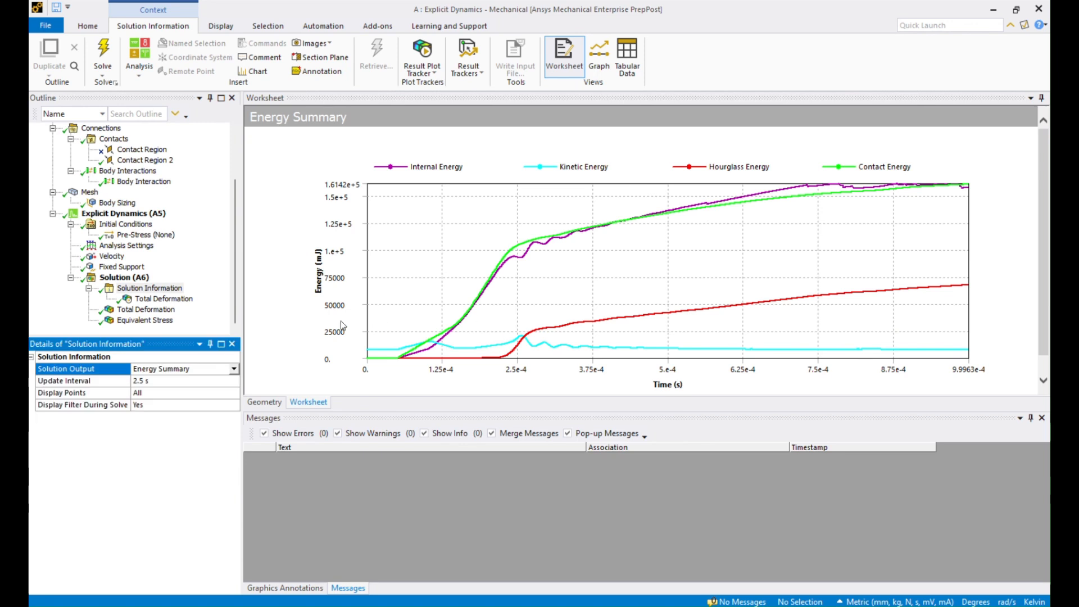
click(157, 310)
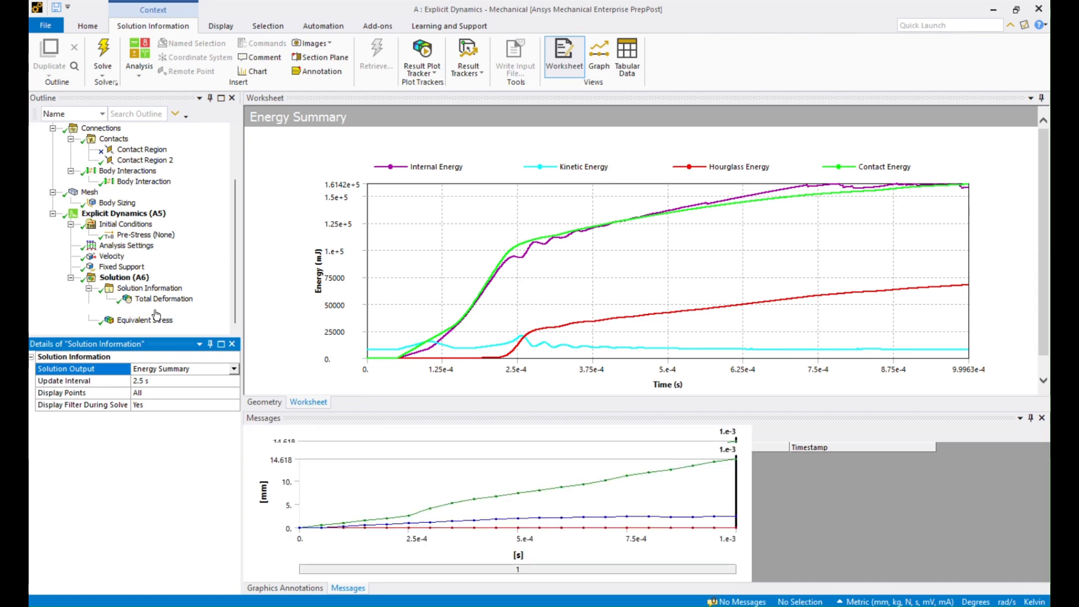